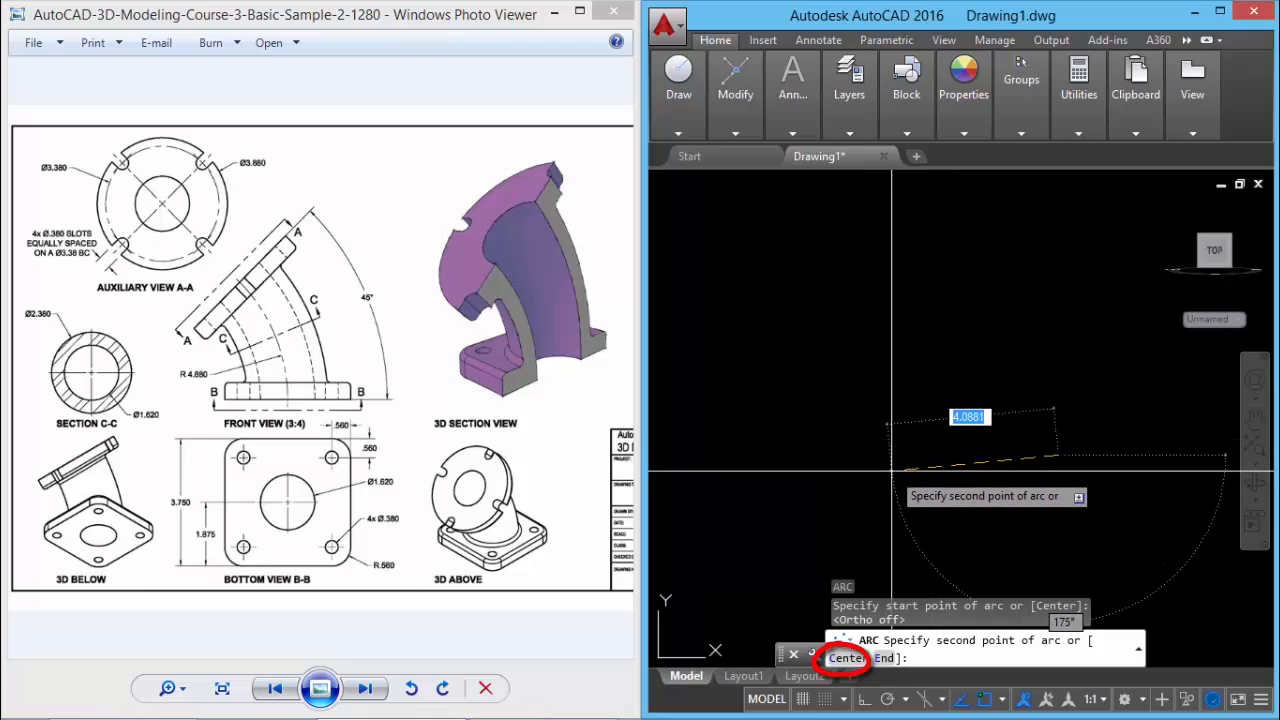
Step: Complete the arc by its center, placed 4.88 horizontally from the start point, with a 45° included angle
{"action": "type", "text": "c"}
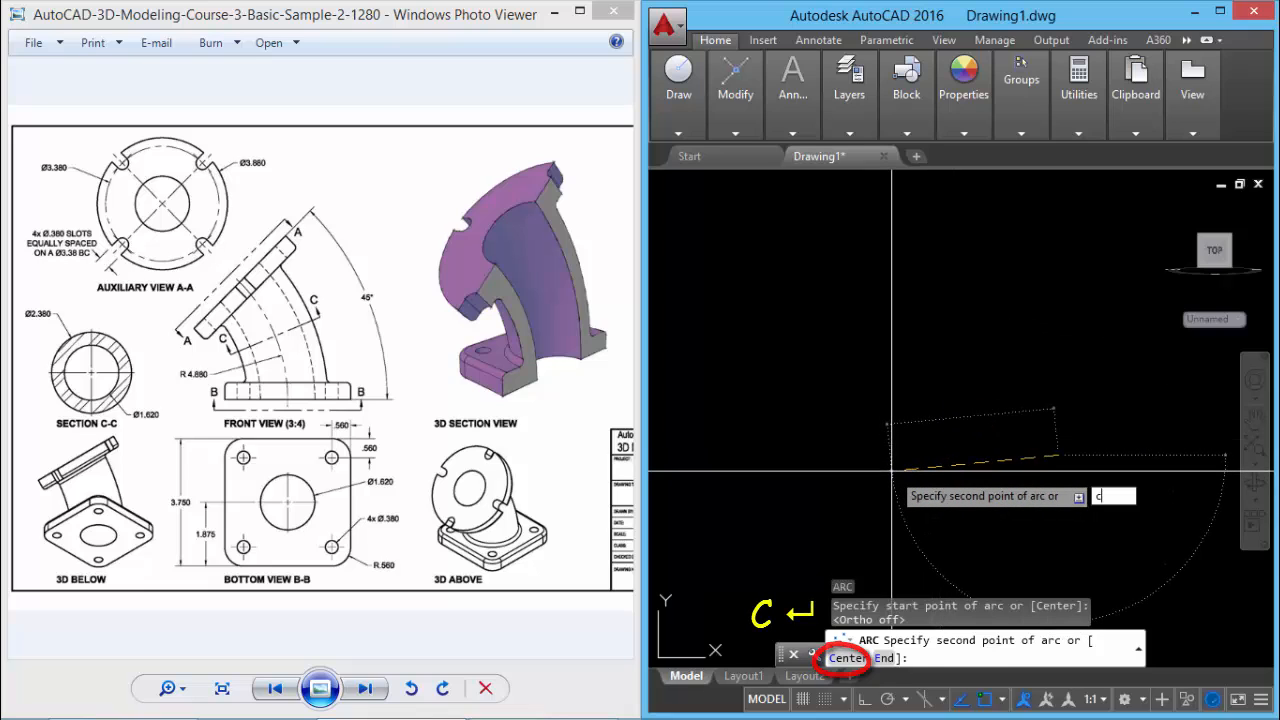
{"action": "key", "text": "Return"}
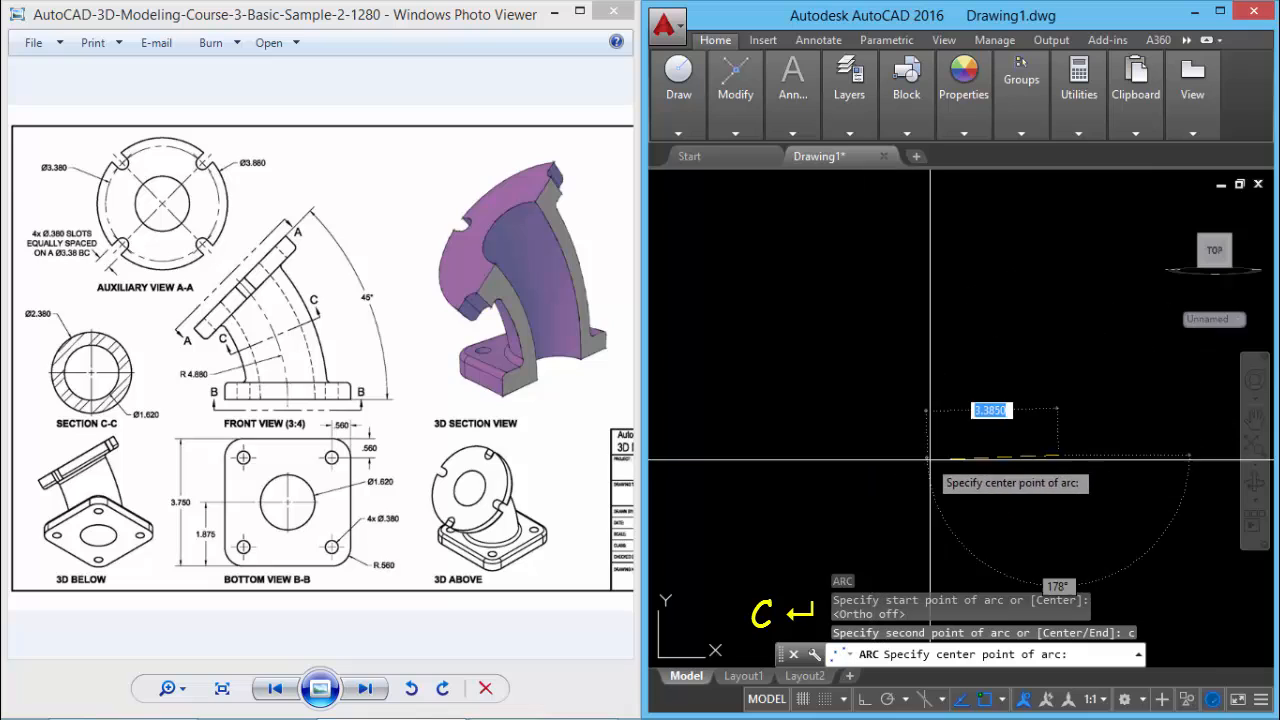
{"action": "key", "text": "F8"}
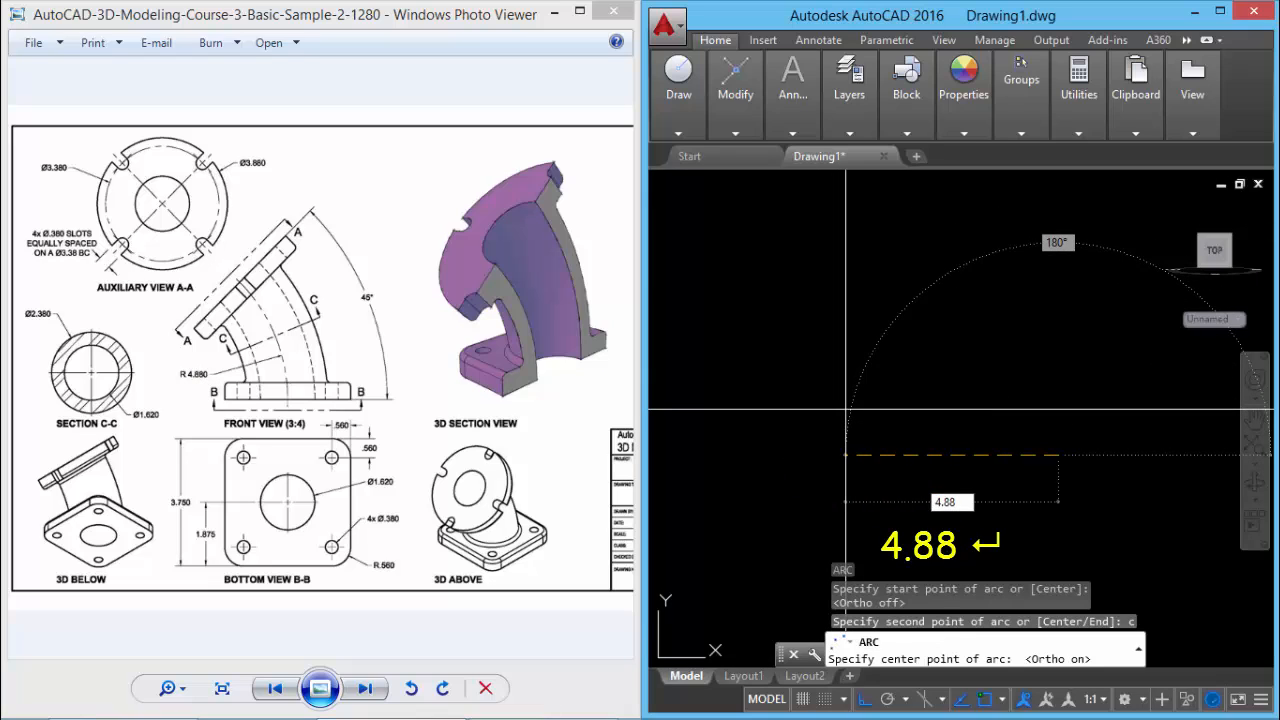
{"action": "key", "text": "Return"}
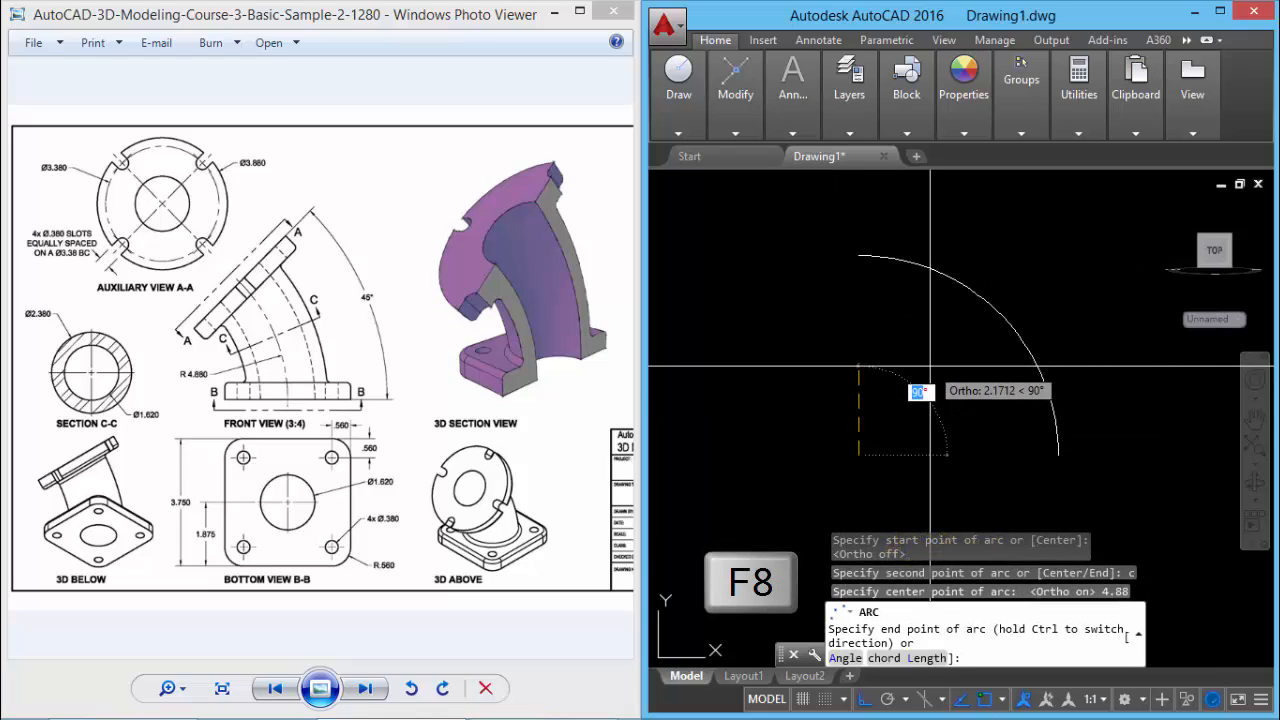
{"action": "key", "text": "F8"}
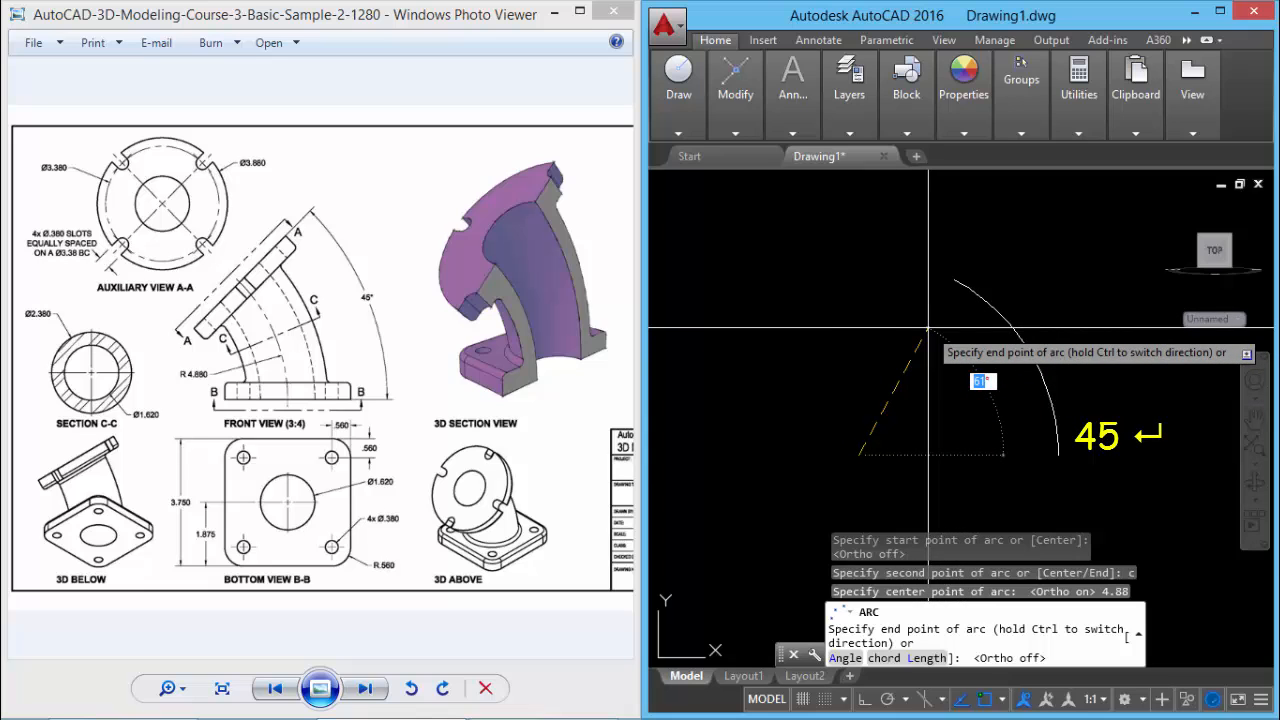
{"action": "key", "text": "Return"}
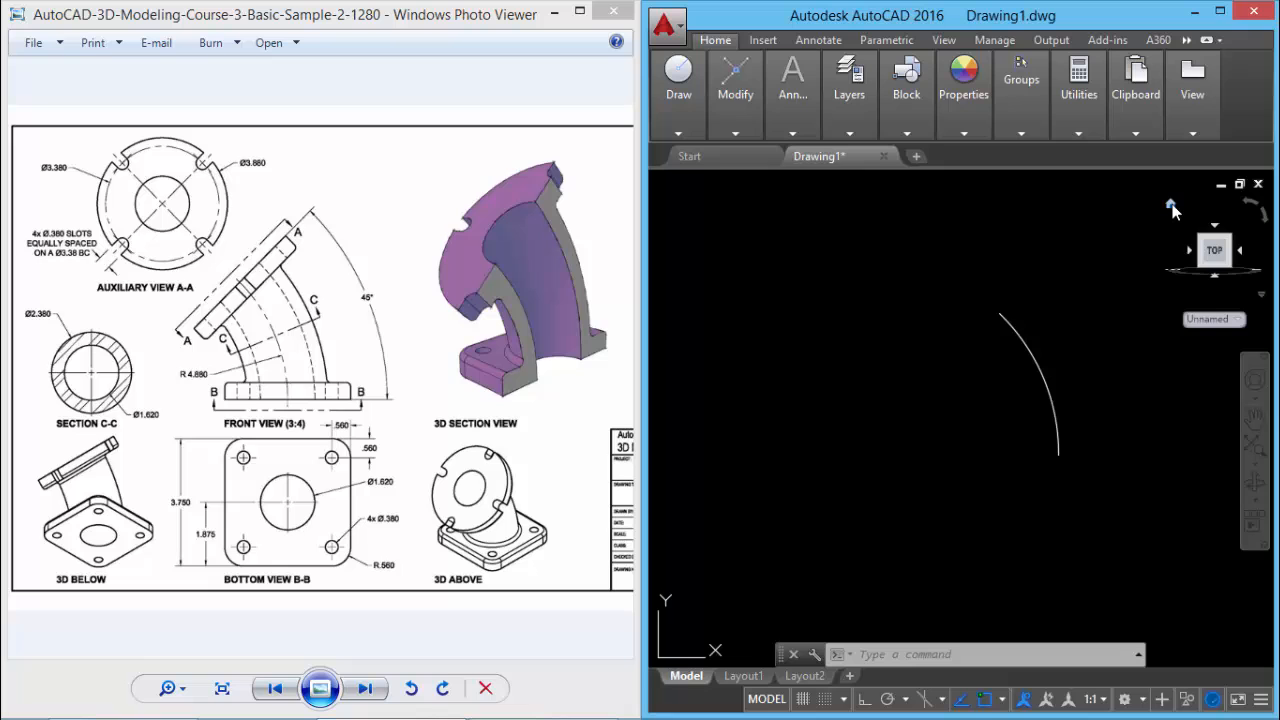
Step: Switch to the home isometric view and reset the UCS to World
{"action": "left_click", "coordinate": [1172, 206]}
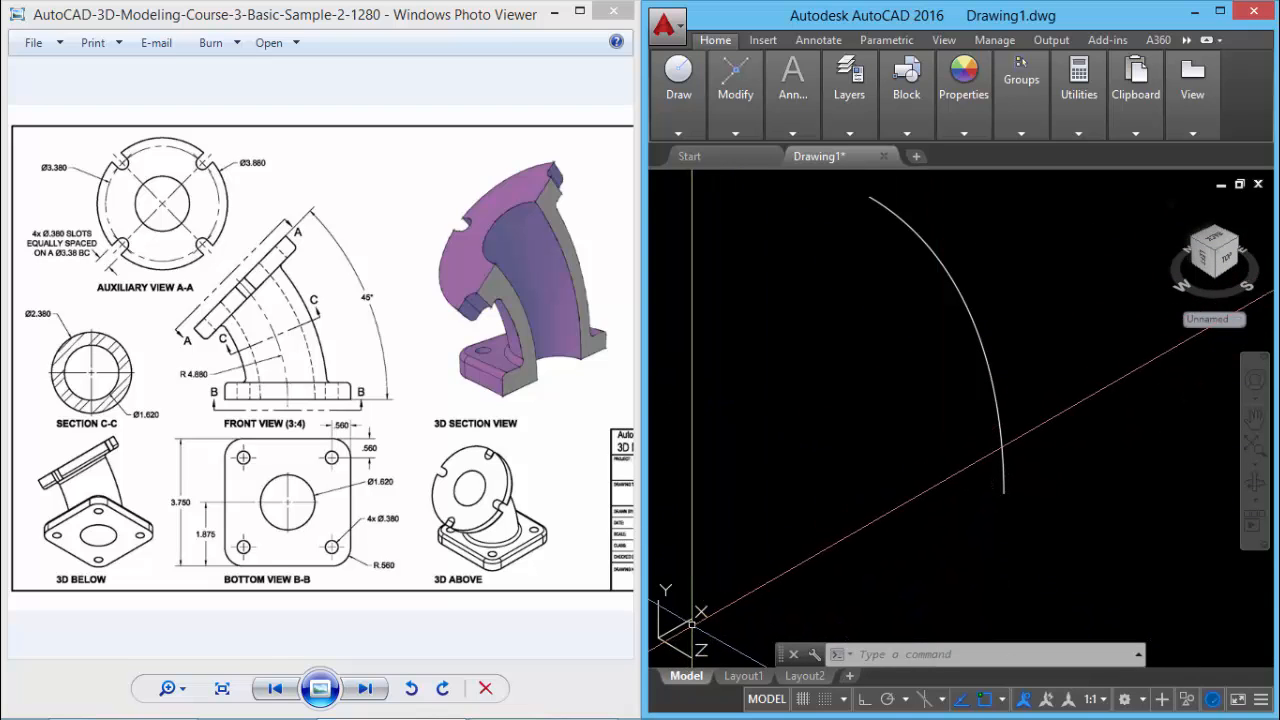
{"action": "type", "text": "uc"}
{"action": "key", "text": "Return"}
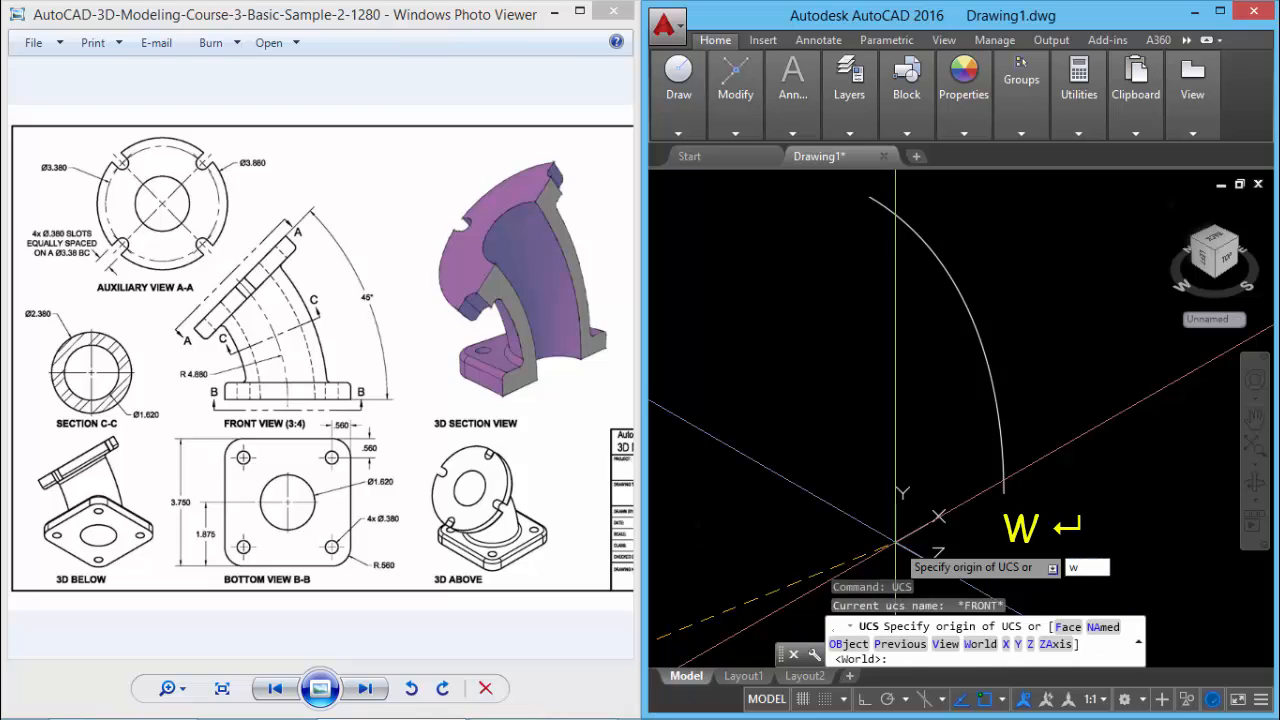
{"action": "type", "text": "w"}
{"action": "key", "text": "Return"}
{"action": "middle_click_drag", "start_coordinate": [935, 549], "coordinate": [930, 540]}
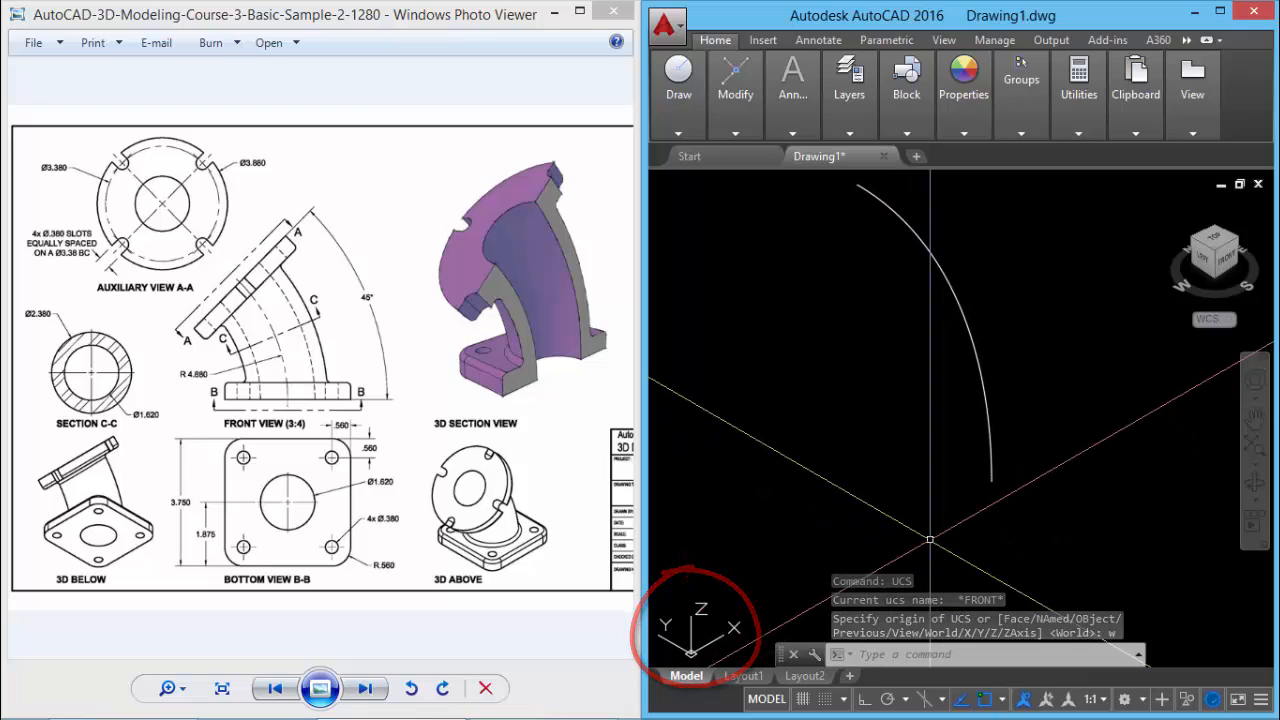
Step: Draw a circle of diameter 1.62 centered on the lower endpoint of the arc
{"action": "type", "text": "c"}
{"action": "key", "text": "Return"}
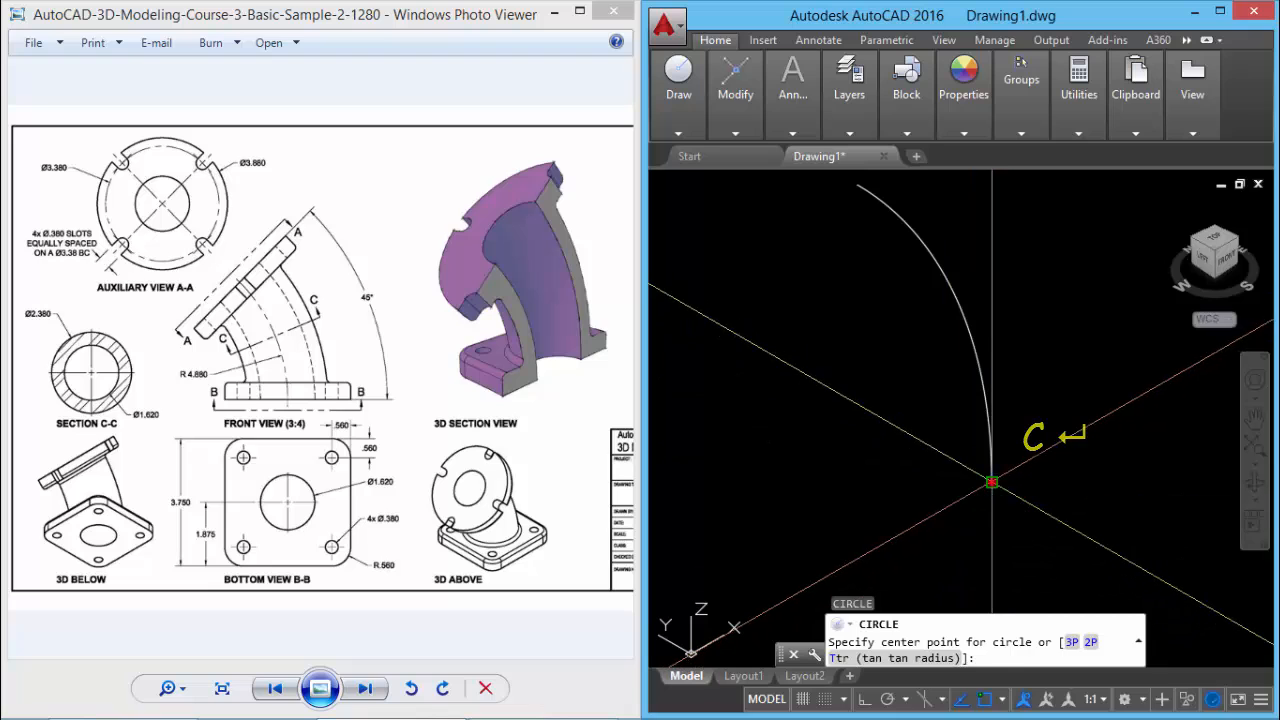
{"action": "left_click", "coordinate": [991, 482]}
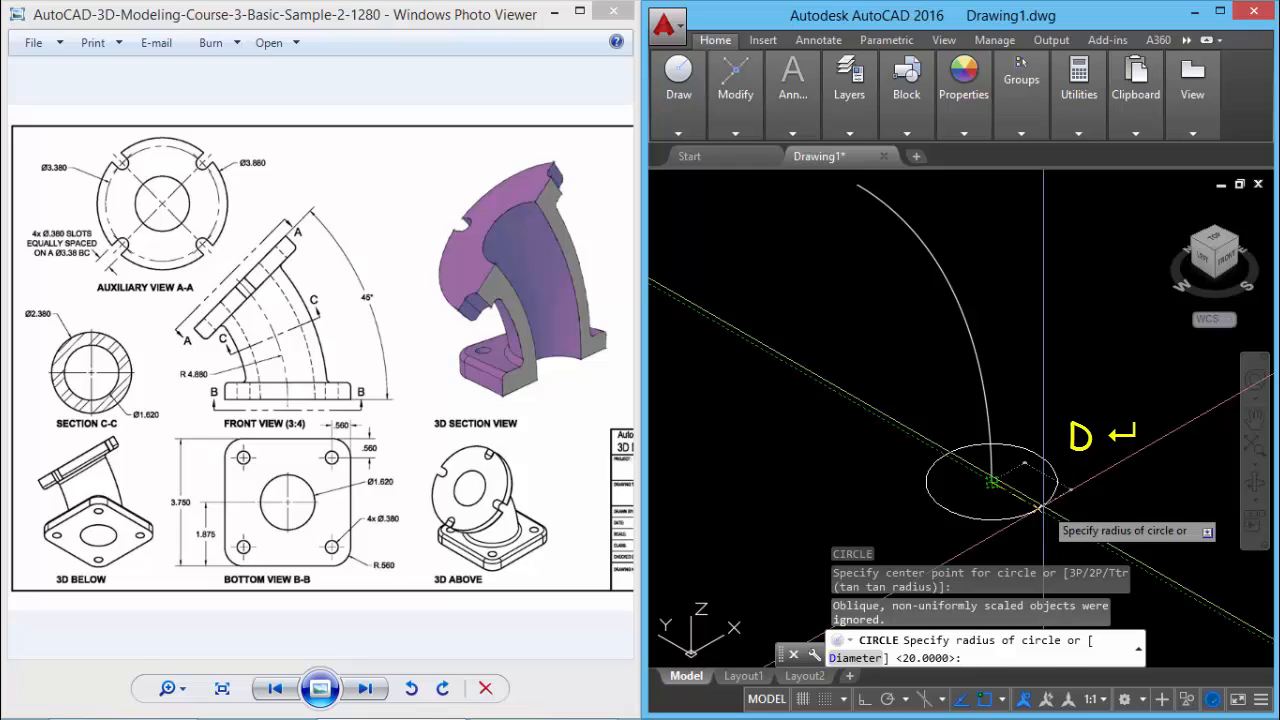
{"action": "type", "text": "d"}
{"action": "key", "text": "Return"}
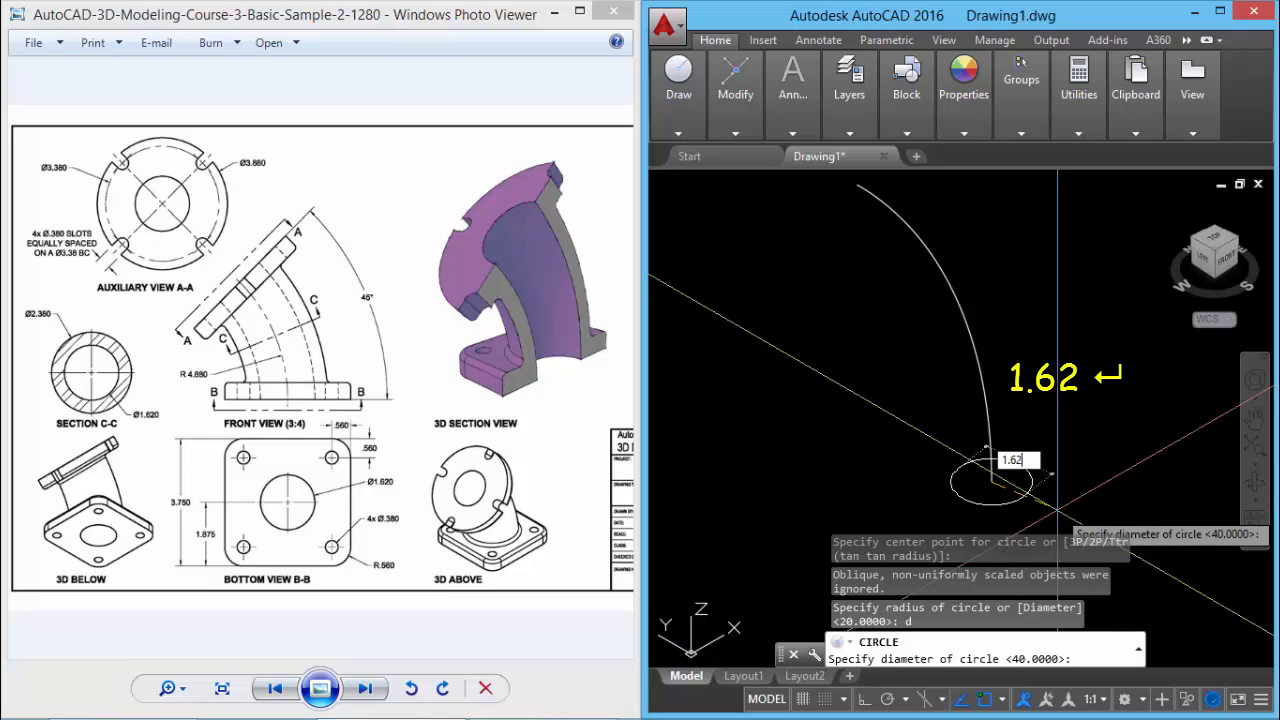
{"action": "key", "text": "Return"}
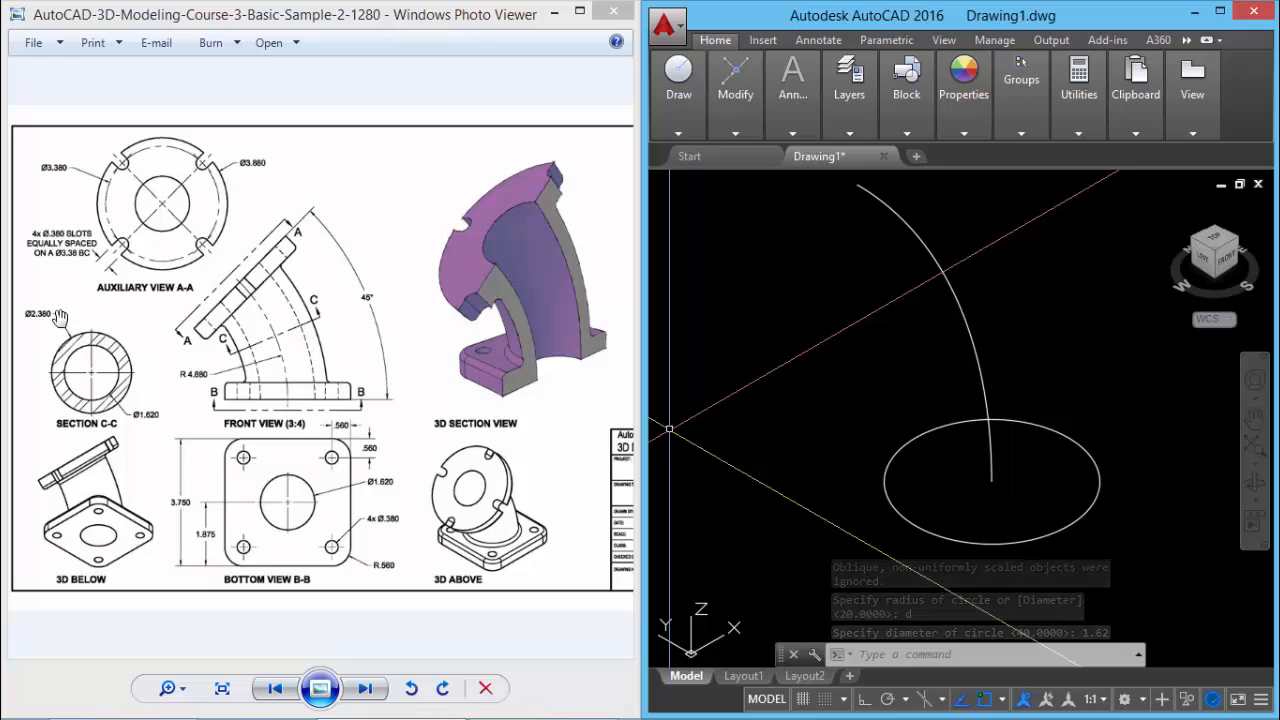
Step: Draw a concentric circle of diameter 2.38 centered on the arc's lower endpoint
{"action": "middle_click_drag", "start_coordinate": [1021, 462], "coordinate": [997, 449]}
{"action": "key", "text": "Return"}
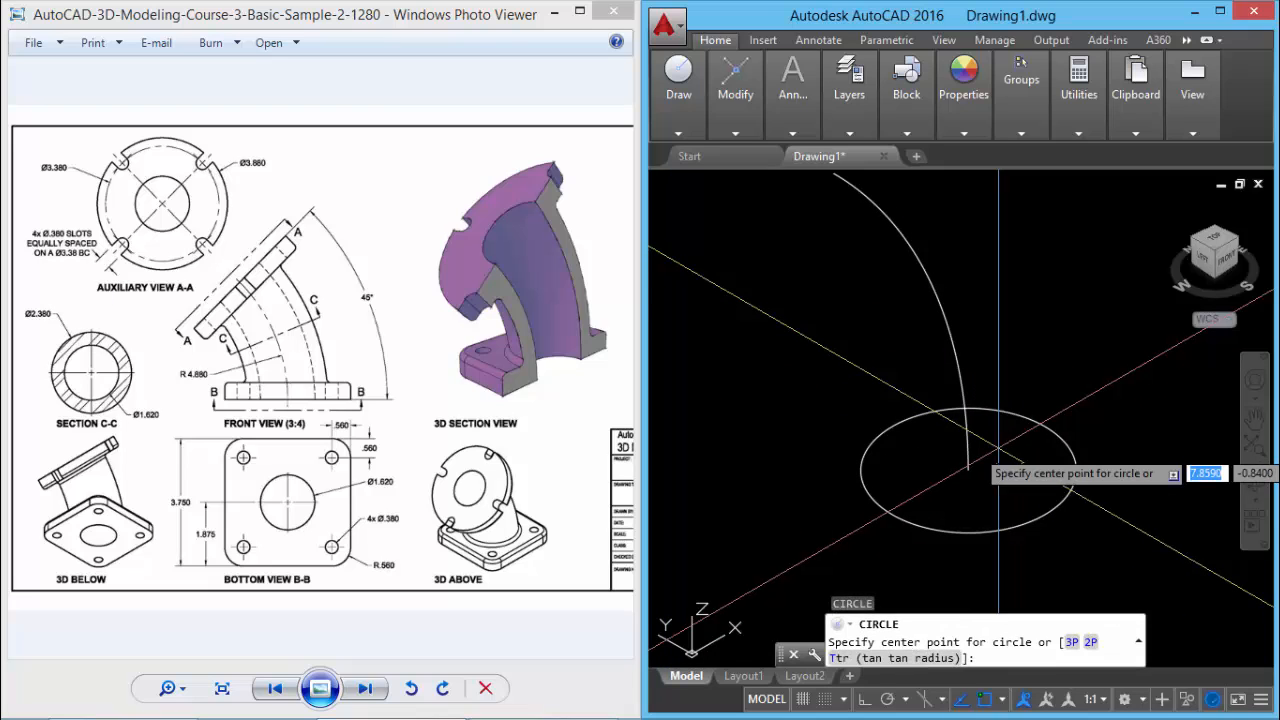
{"action": "left_click", "coordinate": [968, 470]}
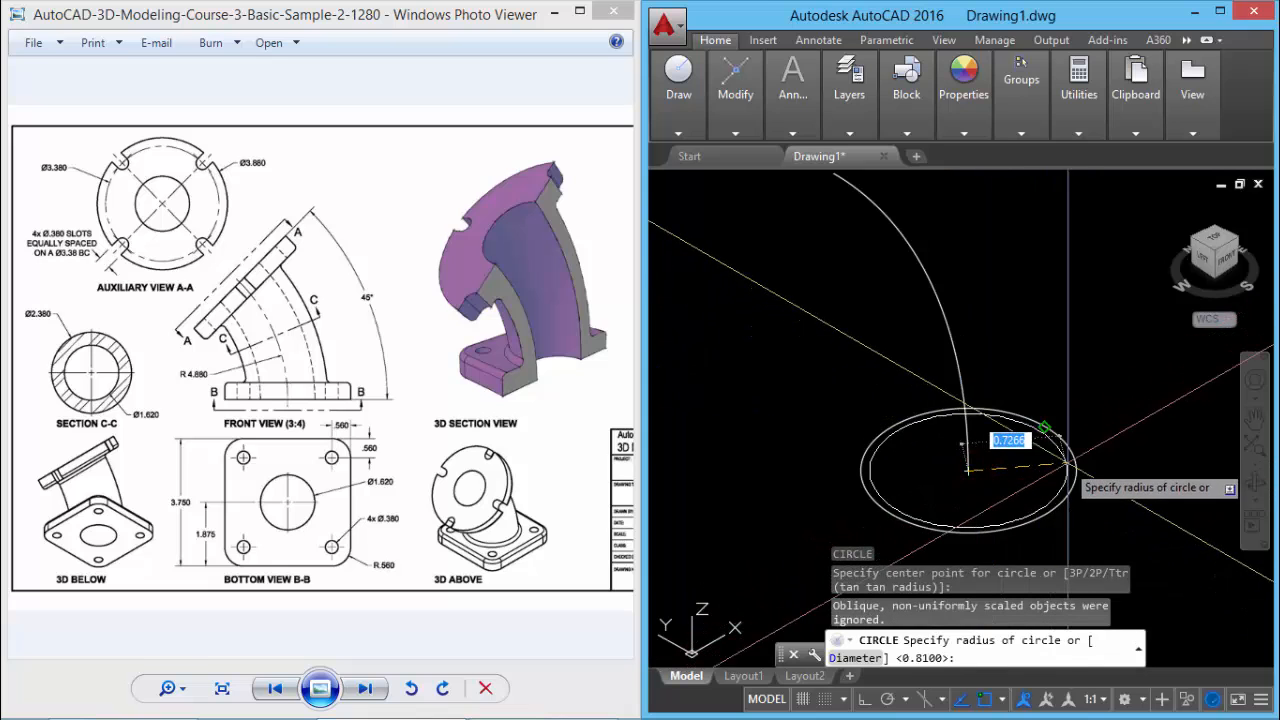
{"action": "key", "text": "Return"}
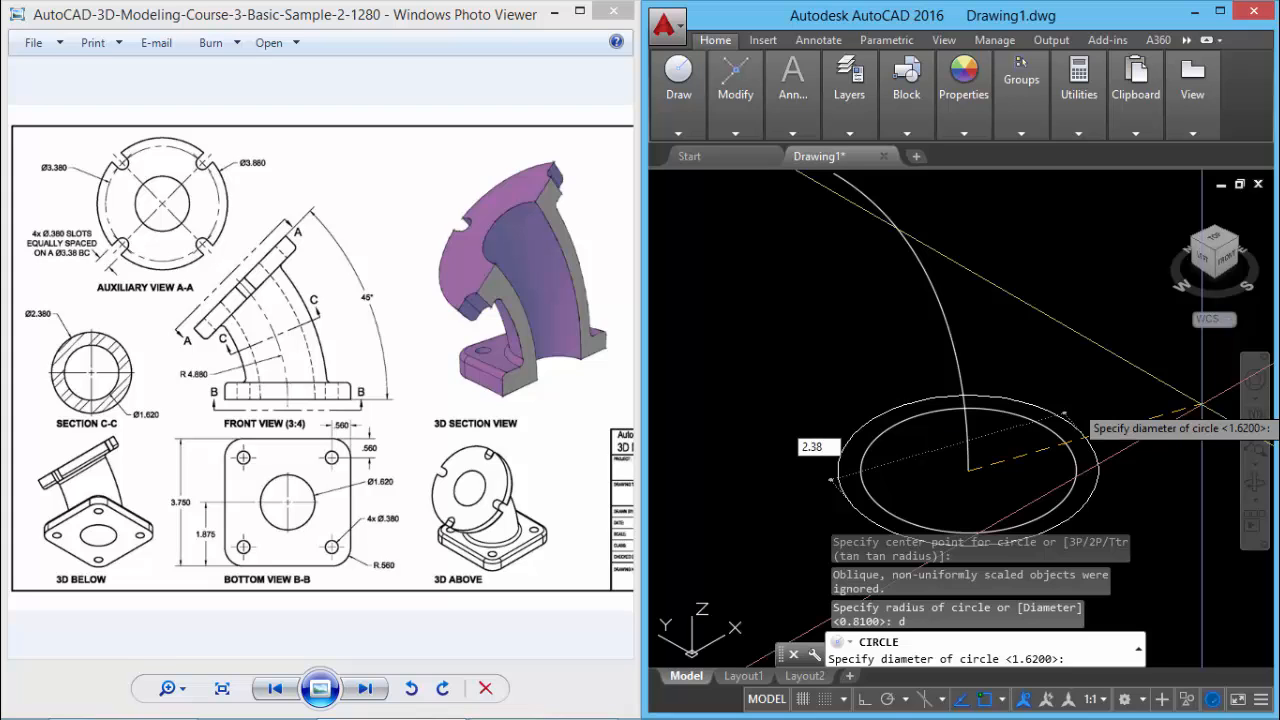
{"action": "key", "text": "Return"}
{"action": "scroll", "coordinate": [1073, 390], "scroll_direction": "down", "scroll_amount": 2}
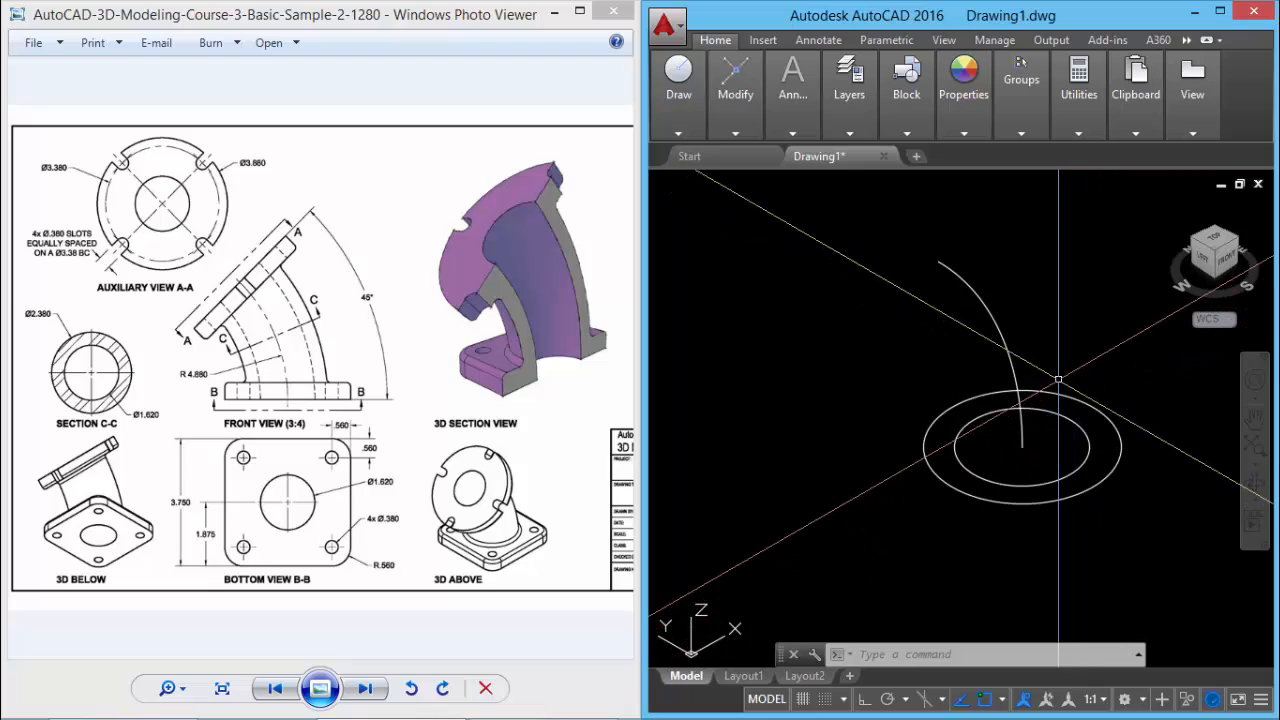
Step: Sweep both circles along the 45° arc as solids
{"action": "middle_click_drag", "start_coordinate": [1091, 385], "coordinate": [1060, 406]}
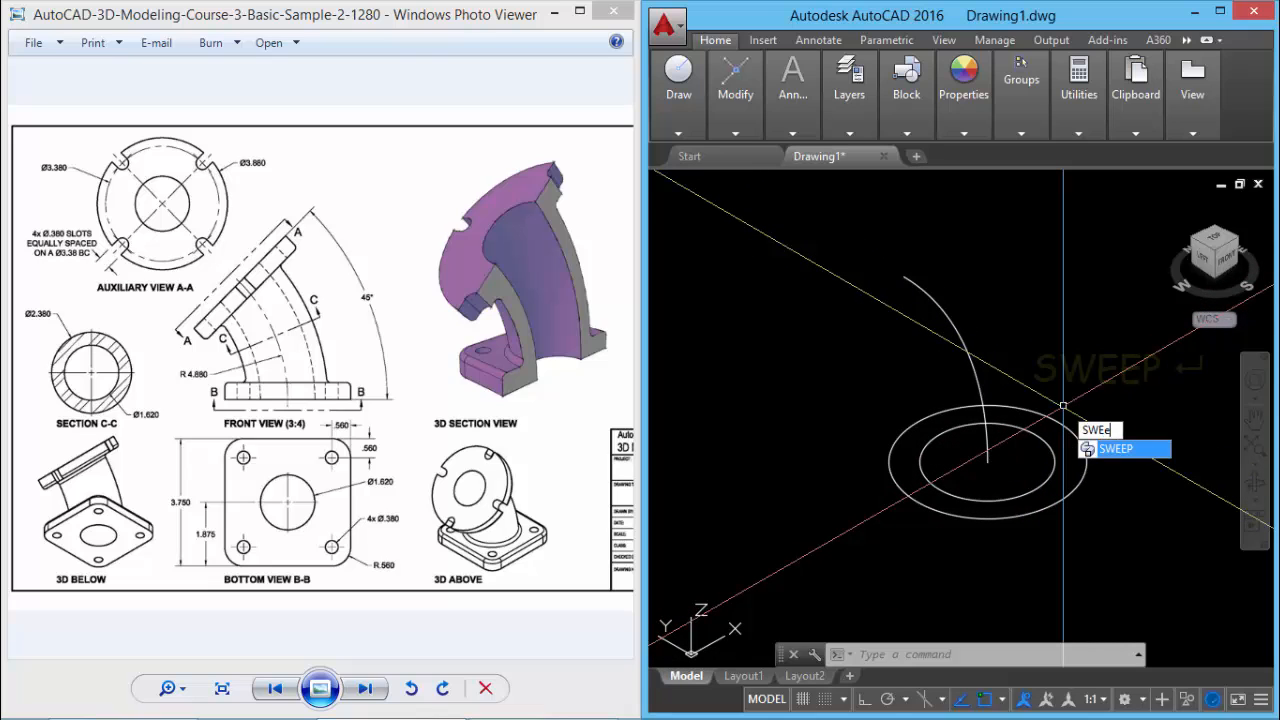
{"action": "key", "text": "Return"}
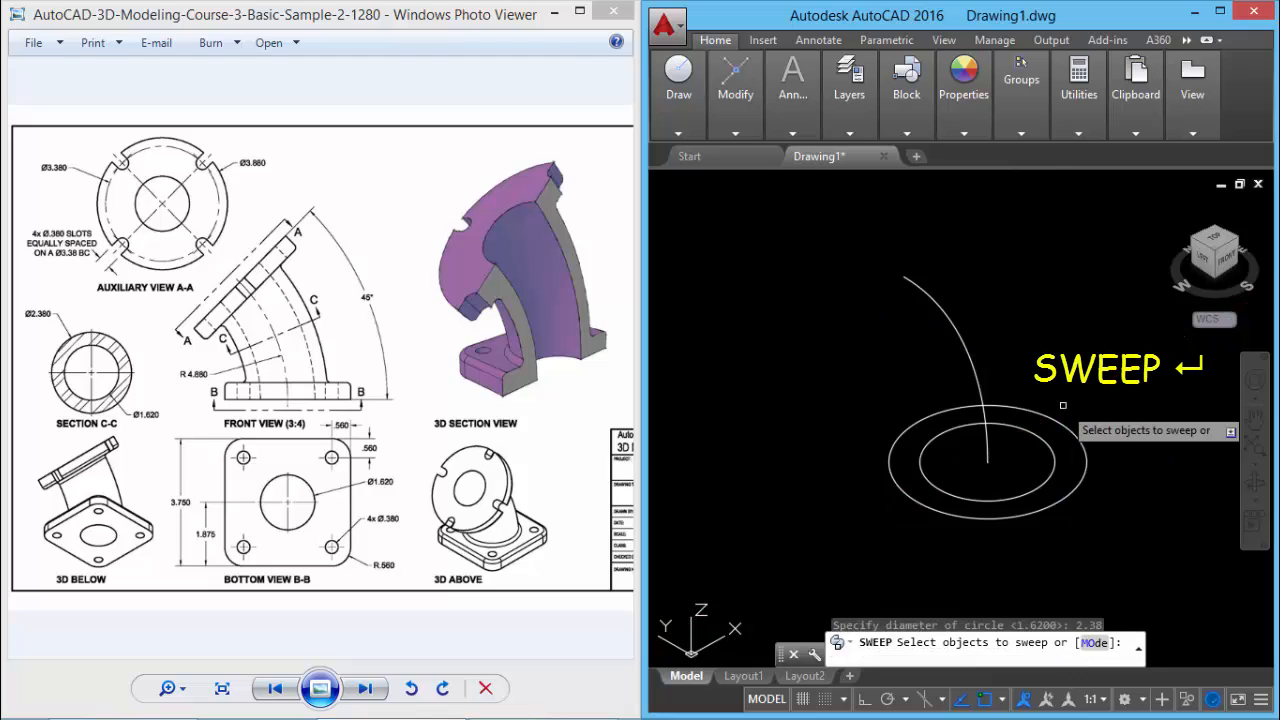
{"action": "left_click", "coordinate": [1096, 514]}
{"action": "left_click", "coordinate": [1039, 470]}
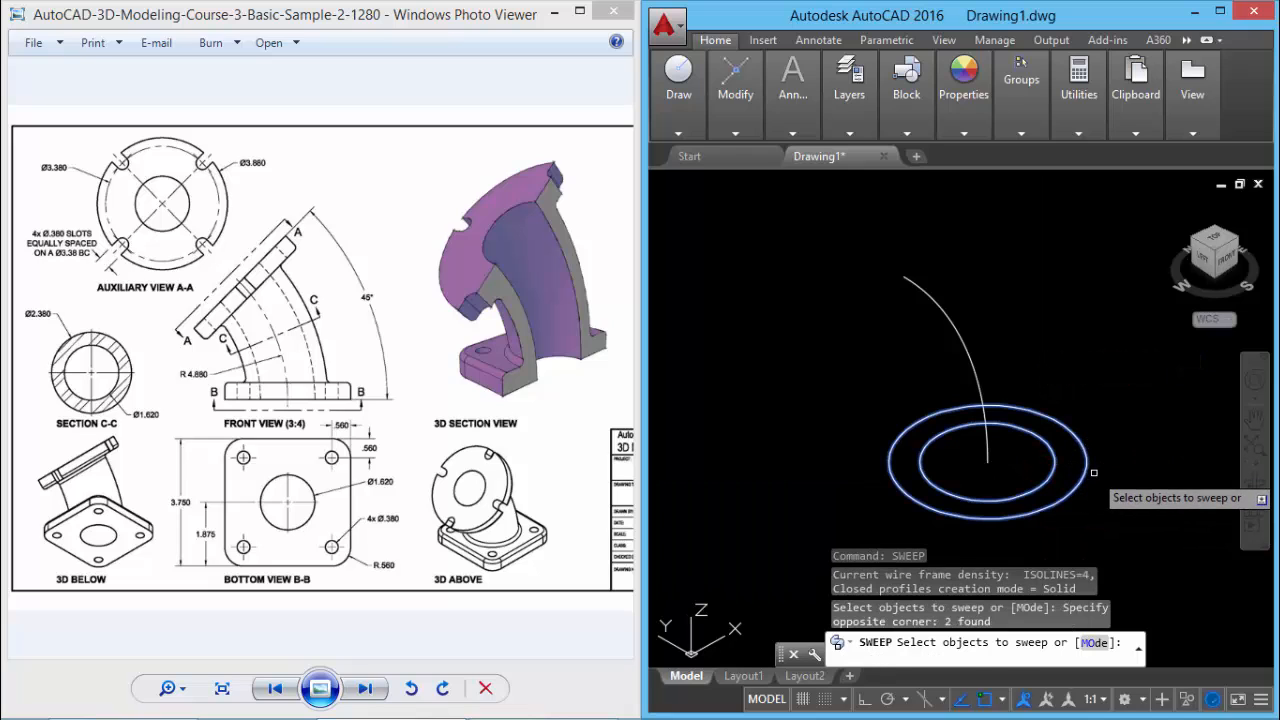
{"action": "key", "text": "Return"}
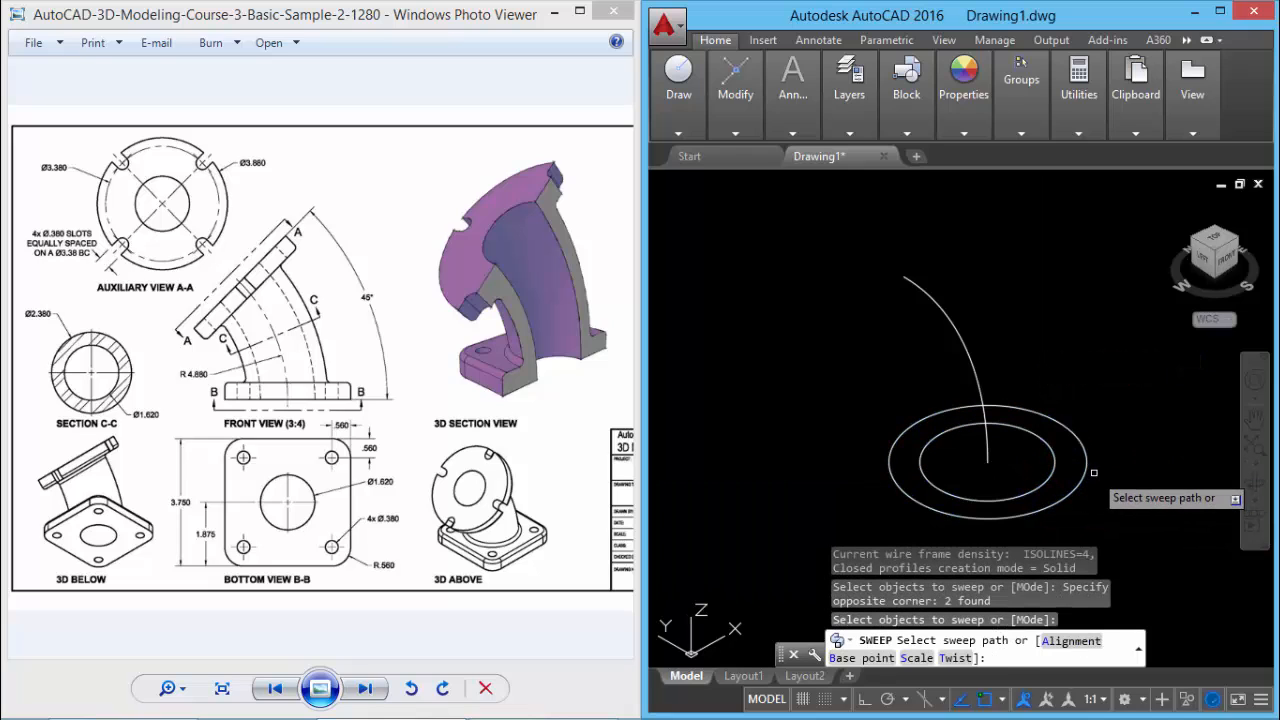
{"action": "left_click", "coordinate": [960, 340]}
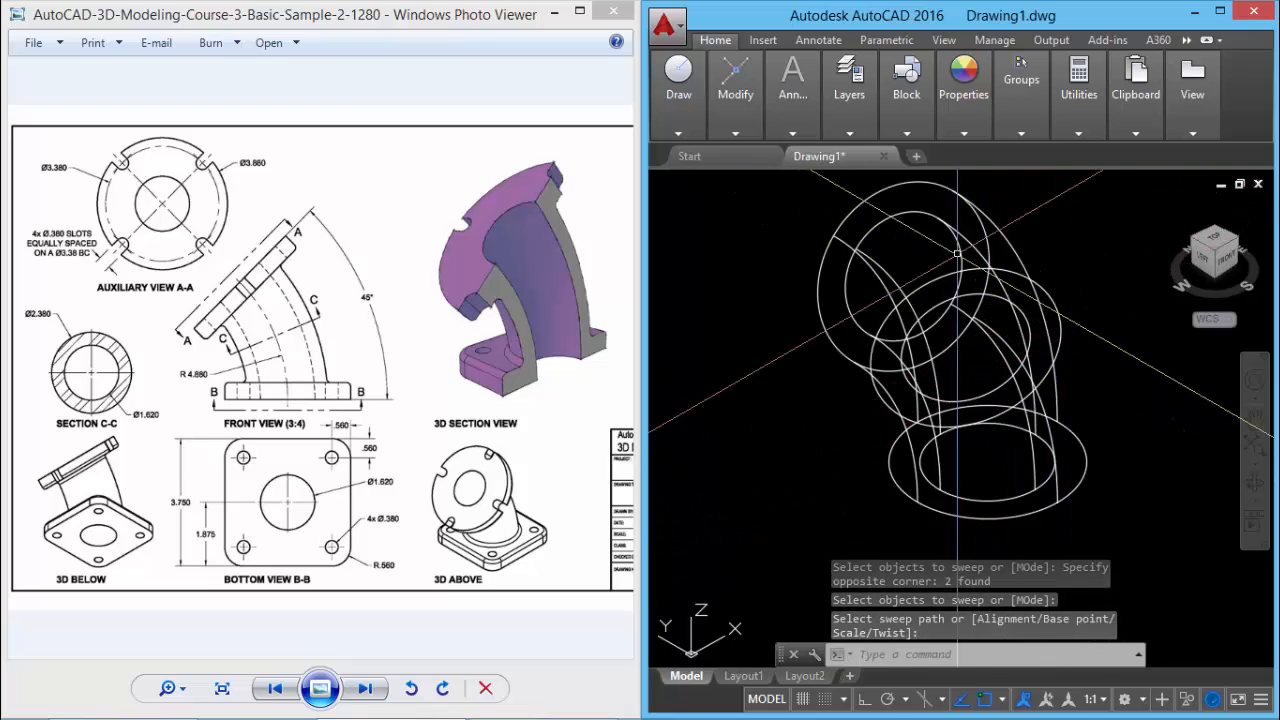
Step: Inspect the swept solids in the Conceptual visual style and return to 2D Wireframe
{"action": "left_click", "coordinate": [796, 184]}
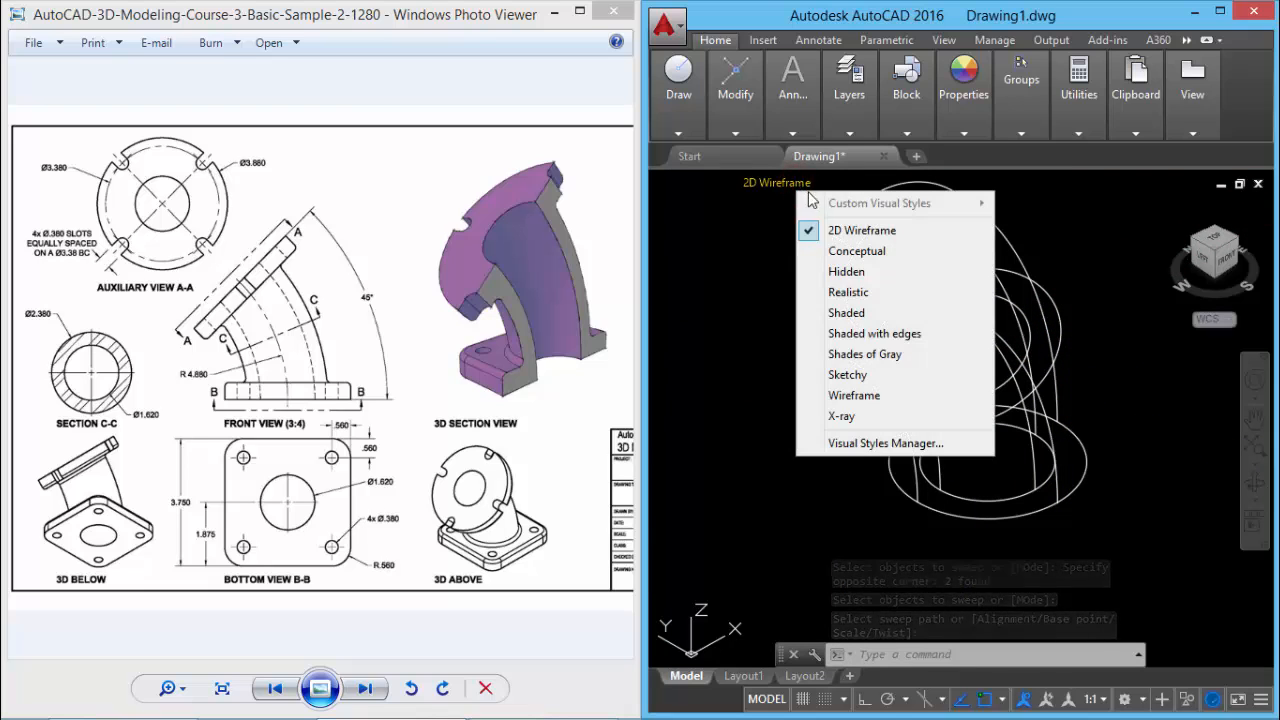
{"action": "left_click", "coordinate": [858, 252]}
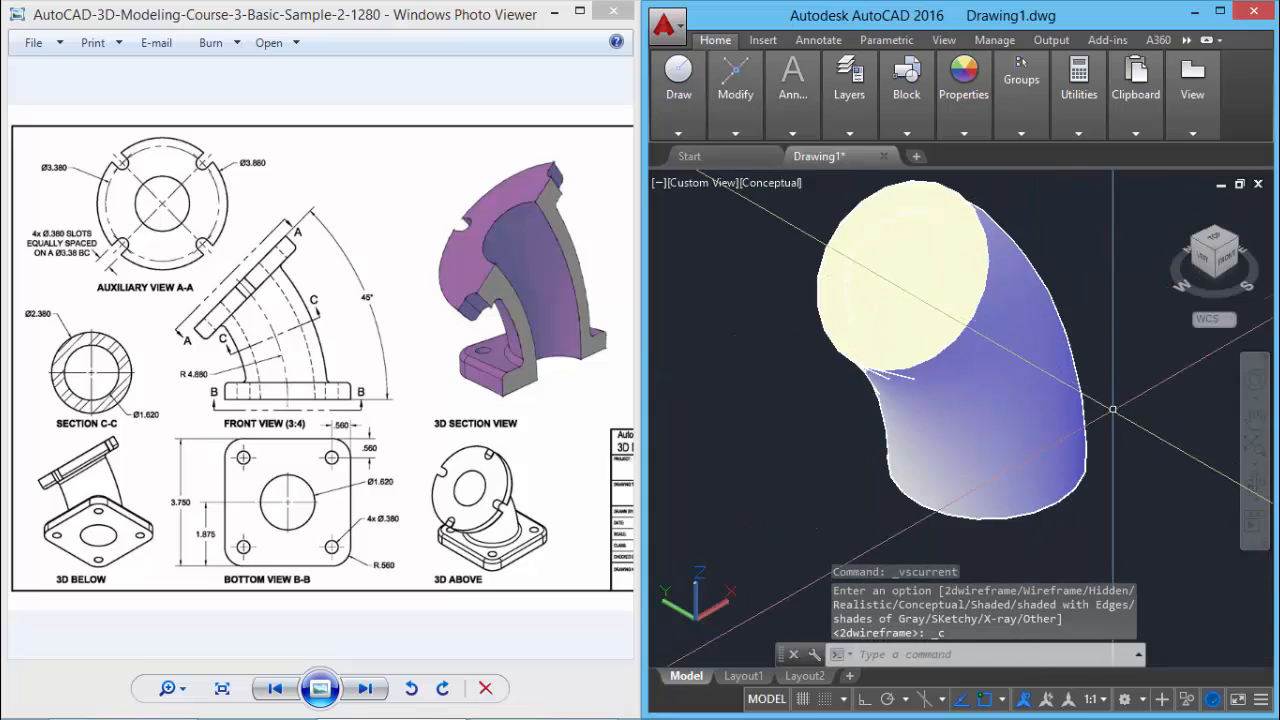
{"action": "middle_click_drag", "start_coordinate": [1143, 399], "coordinate": [1114, 321], "text": "shift"}
{"action": "left_click", "coordinate": [779, 187]}
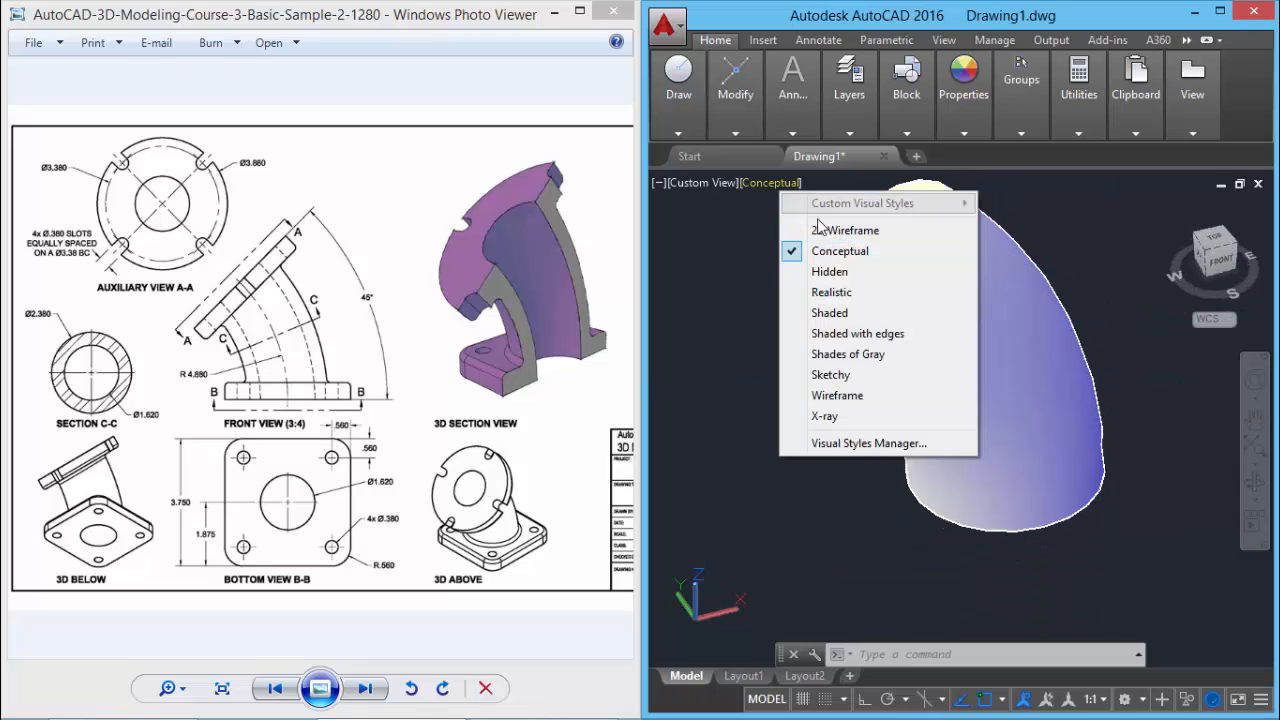
{"action": "left_click", "coordinate": [826, 230]}
Step: Draw a 3.75 by 3.75 rectangle in front of the swept pipe for the base flange
{"action": "middle_click_drag", "start_coordinate": [1081, 443], "coordinate": [1021, 403]}
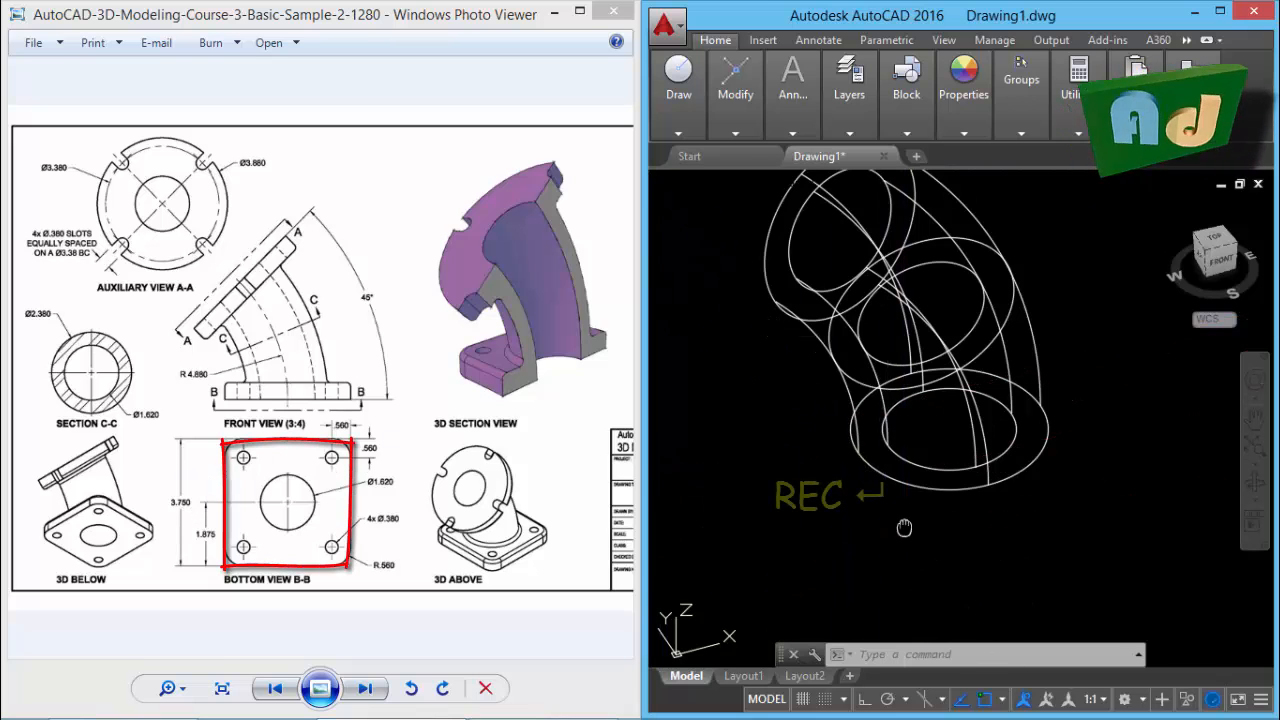
{"action": "scroll", "coordinate": [904, 527], "scroll_direction": "up", "scroll_amount": 2}
{"action": "type", "text": "REC"}
{"action": "key", "text": "Return"}
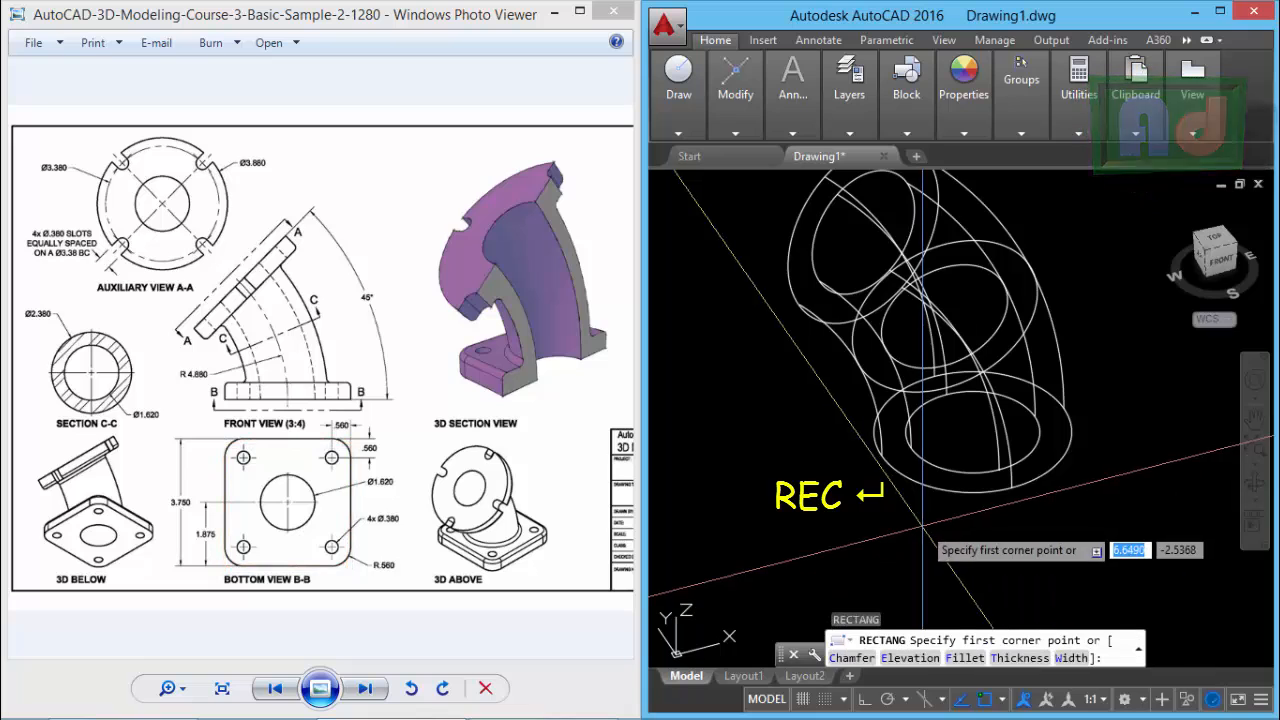
{"action": "middle_click_drag", "start_coordinate": [922, 522], "coordinate": [882, 382]}
{"action": "left_click", "coordinate": [813, 556]}
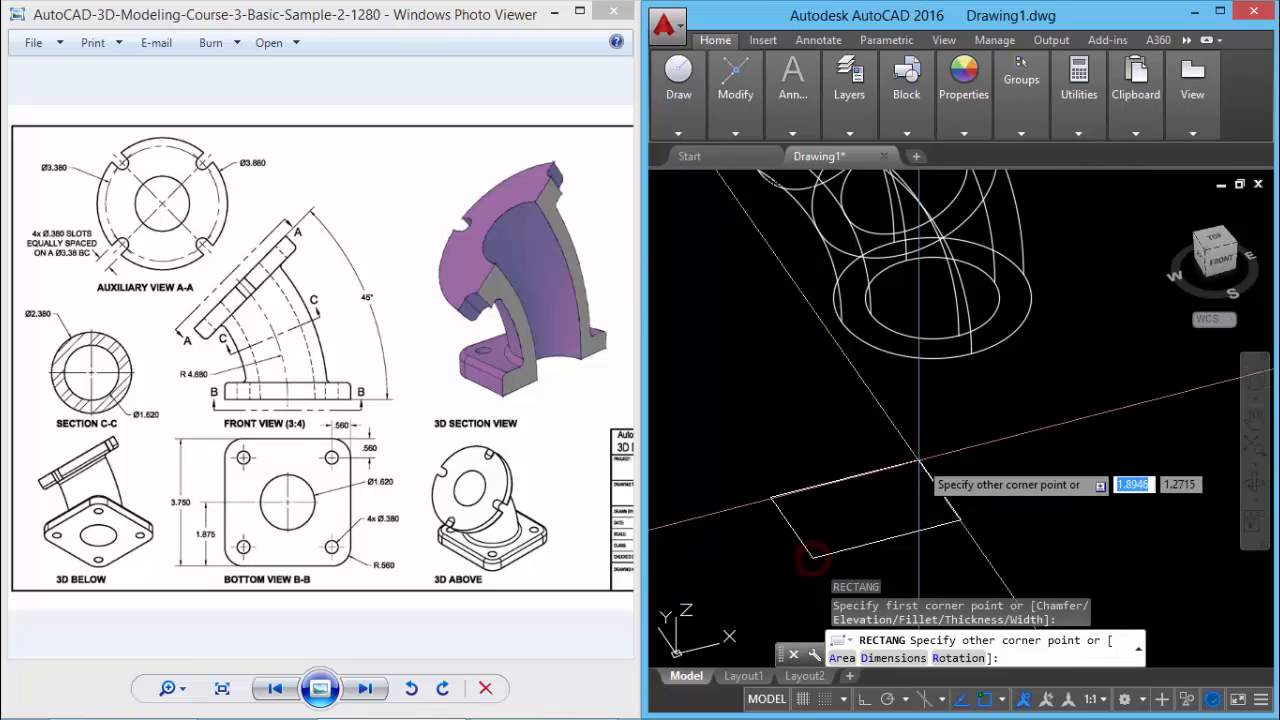
{"action": "key", "text": "F8"}
{"action": "type", "text": "@ 3.75"}
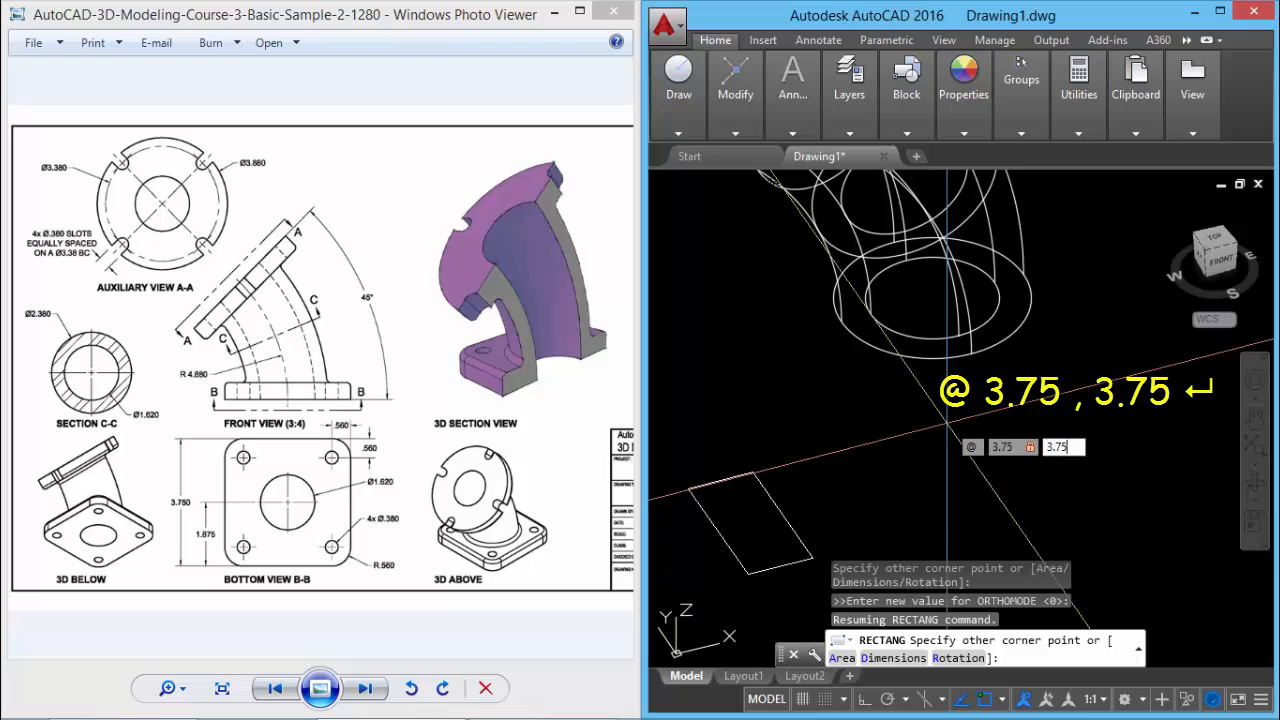
{"action": "key", "text": "Return"}
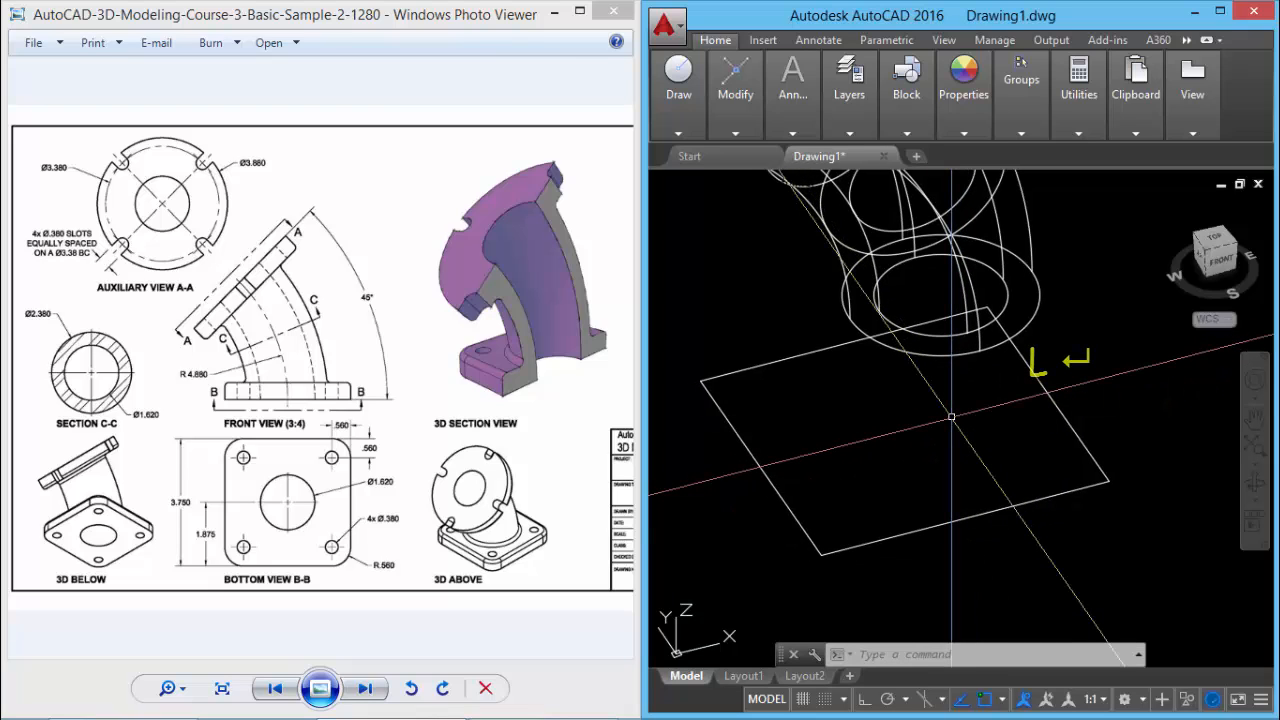
Step: Draw a diagonal line between two opposite corners of the square
{"action": "key", "text": "Return"}
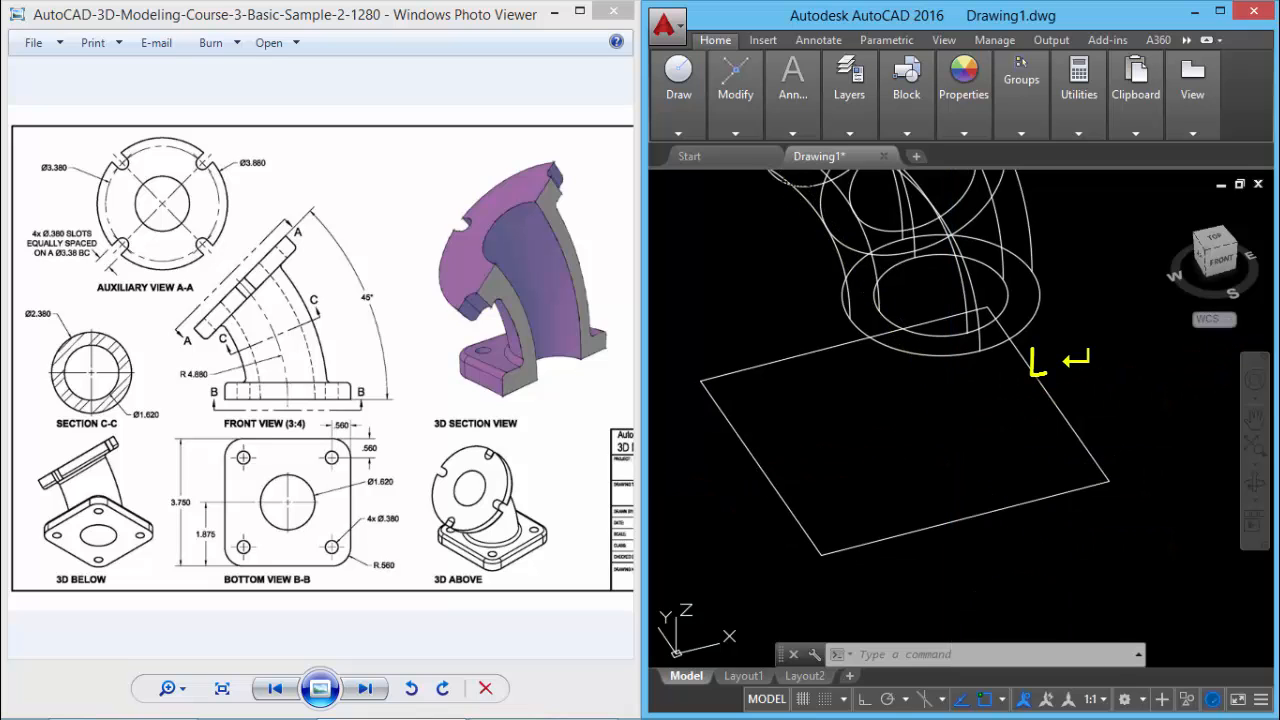
{"action": "left_click", "coordinate": [708, 381]}
{"action": "left_click", "coordinate": [1109, 482]}
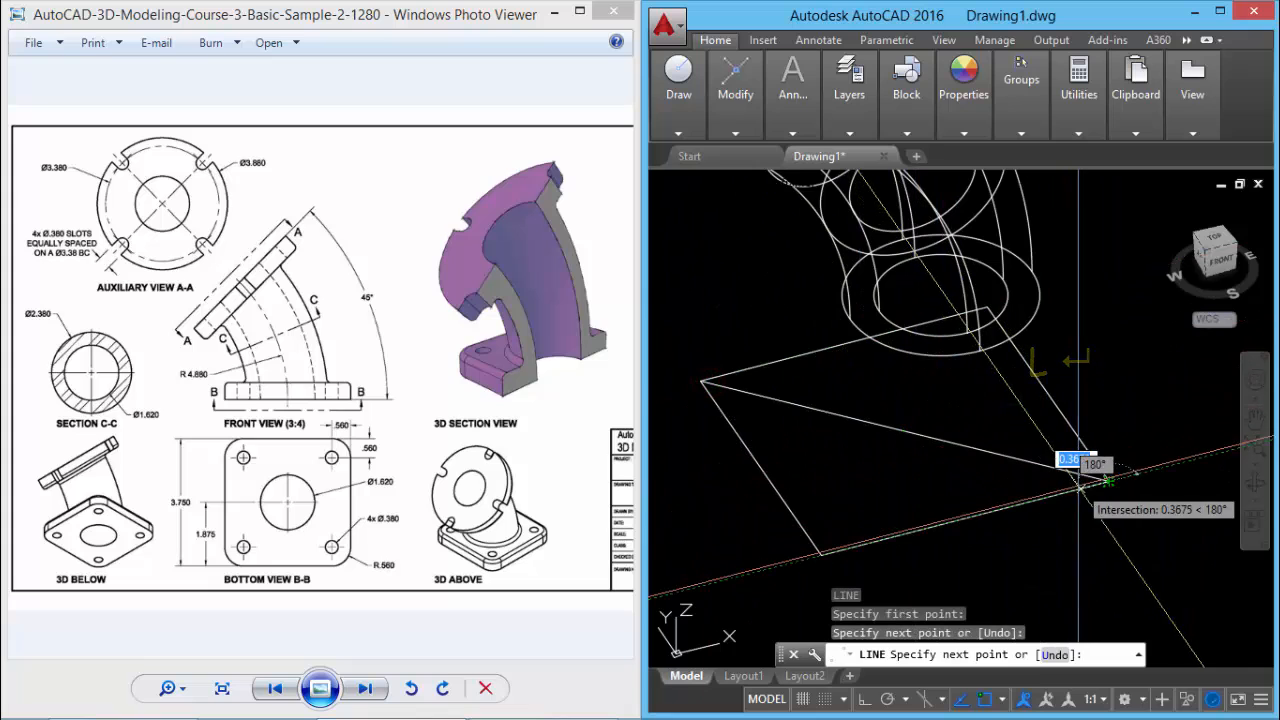
{"action": "key", "text": "Return"}
Step: Move the square from its diagonal's midpoint to the centre of the pipe's bottom circle
{"action": "middle_click_drag", "start_coordinate": [949, 466], "coordinate": [932, 461]}
{"action": "type", "text": "m"}
{"action": "key", "text": "Return"}
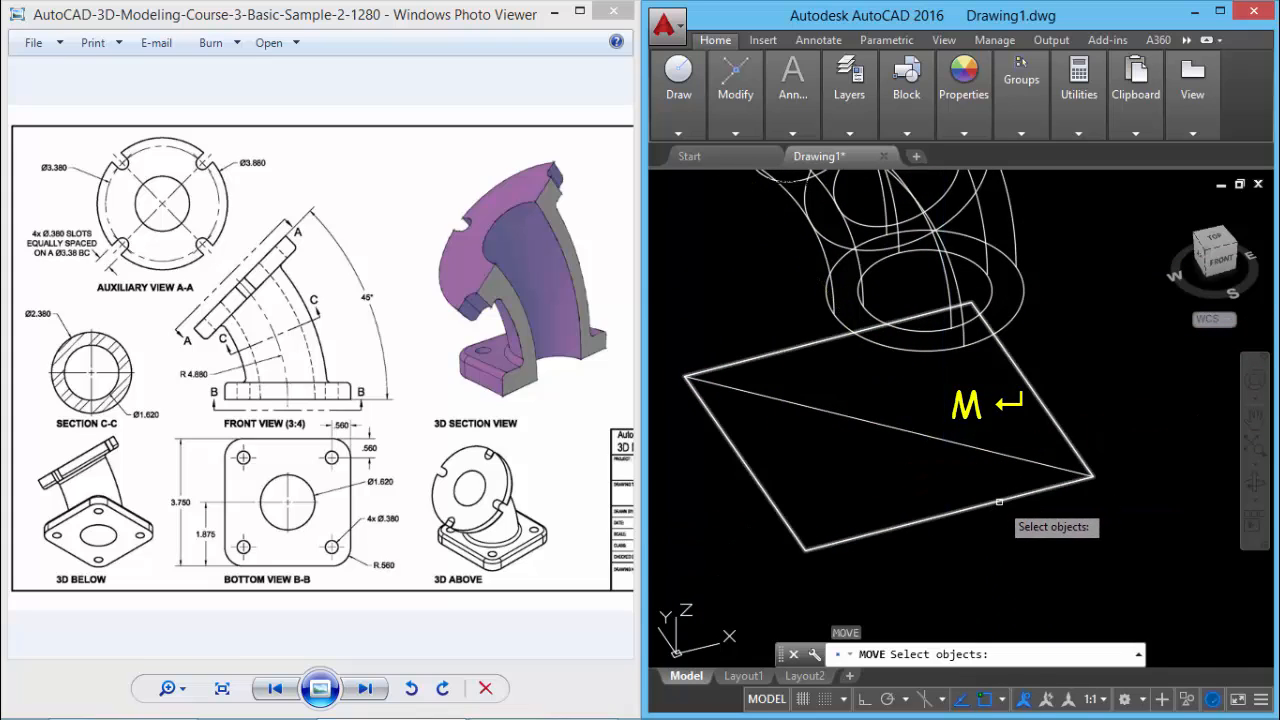
{"action": "left_click", "coordinate": [1000, 502]}
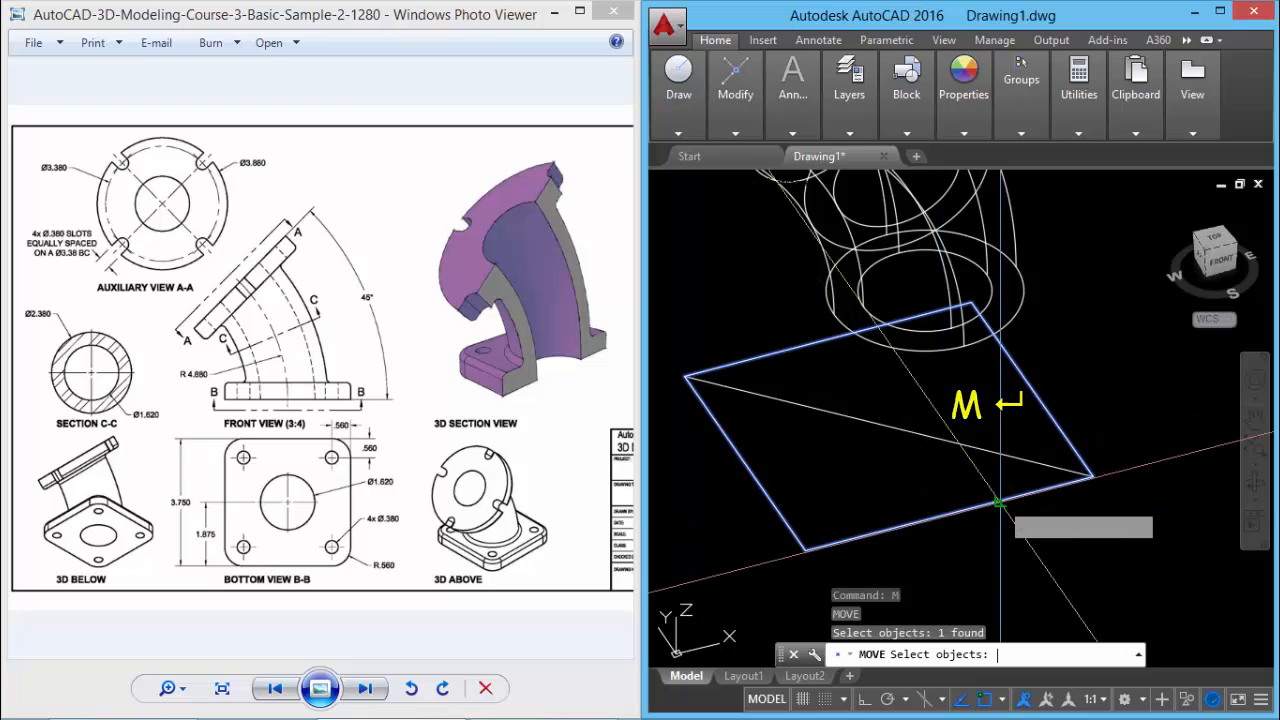
{"action": "key", "text": "Return"}
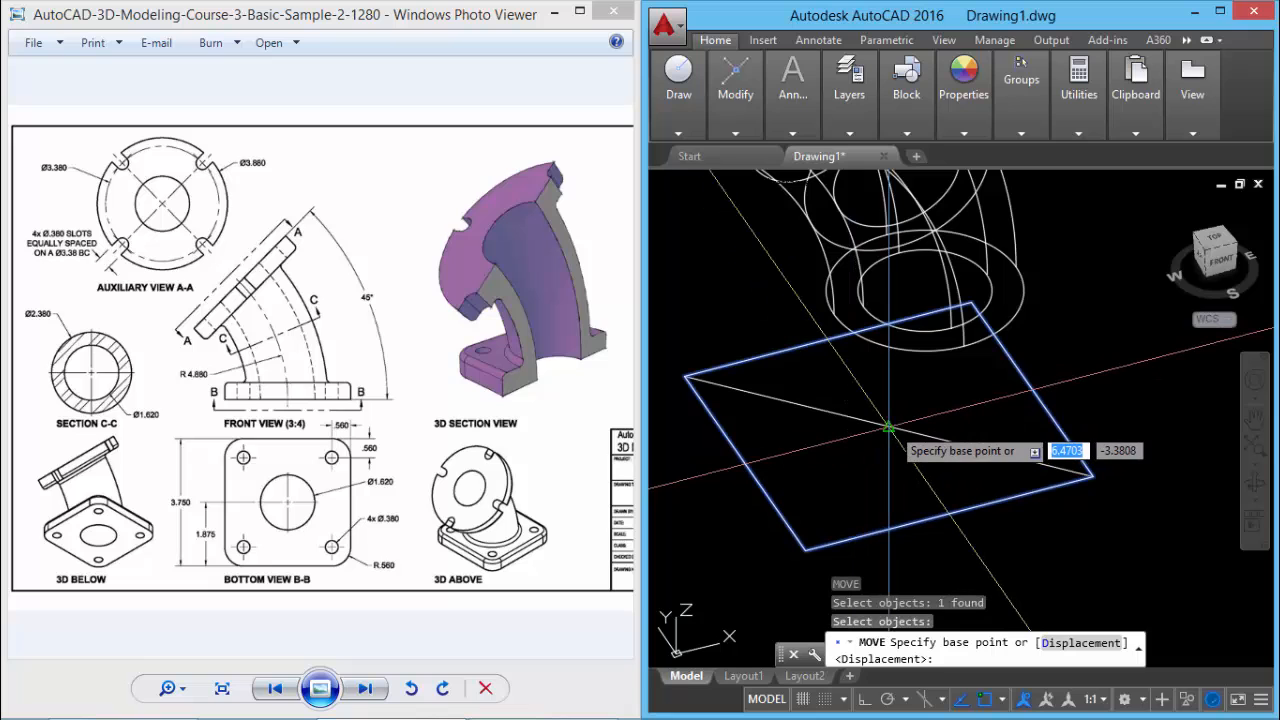
{"action": "left_click", "coordinate": [890, 426]}
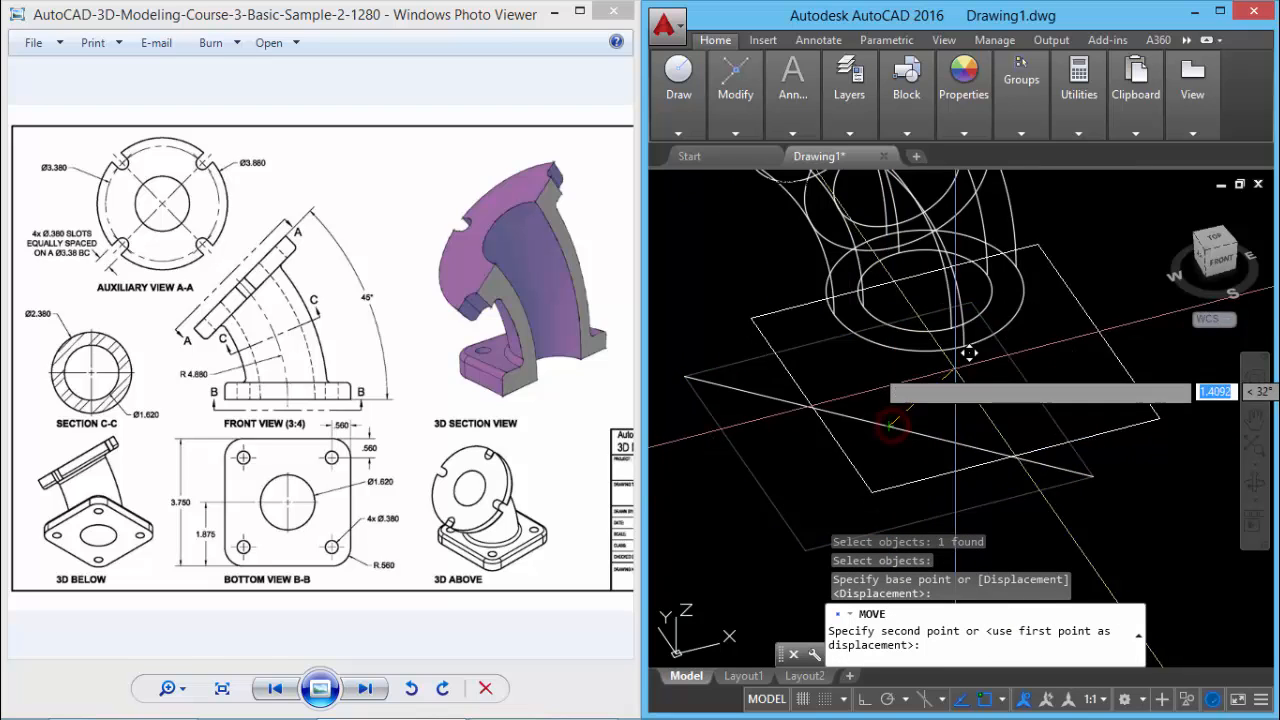
{"action": "left_click", "coordinate": [928, 285]}
Step: Delete the leftover diagonal construction line
{"action": "left_click", "coordinate": [1046, 479]}
{"action": "left_click", "coordinate": [1010, 434]}
{"action": "key", "text": "Delete"}
Step: Fillet the first corner of the base square with a 0.56 radius, using the Multiple option
{"action": "mouse_move", "coordinate": [912, 405]}
{"action": "middle_mouse_down"}
{"action": "mouse_move", "coordinate": [912, 547]}
{"action": "mouse_move", "coordinate": [944, 548]}
{"action": "middle_mouse_up"}
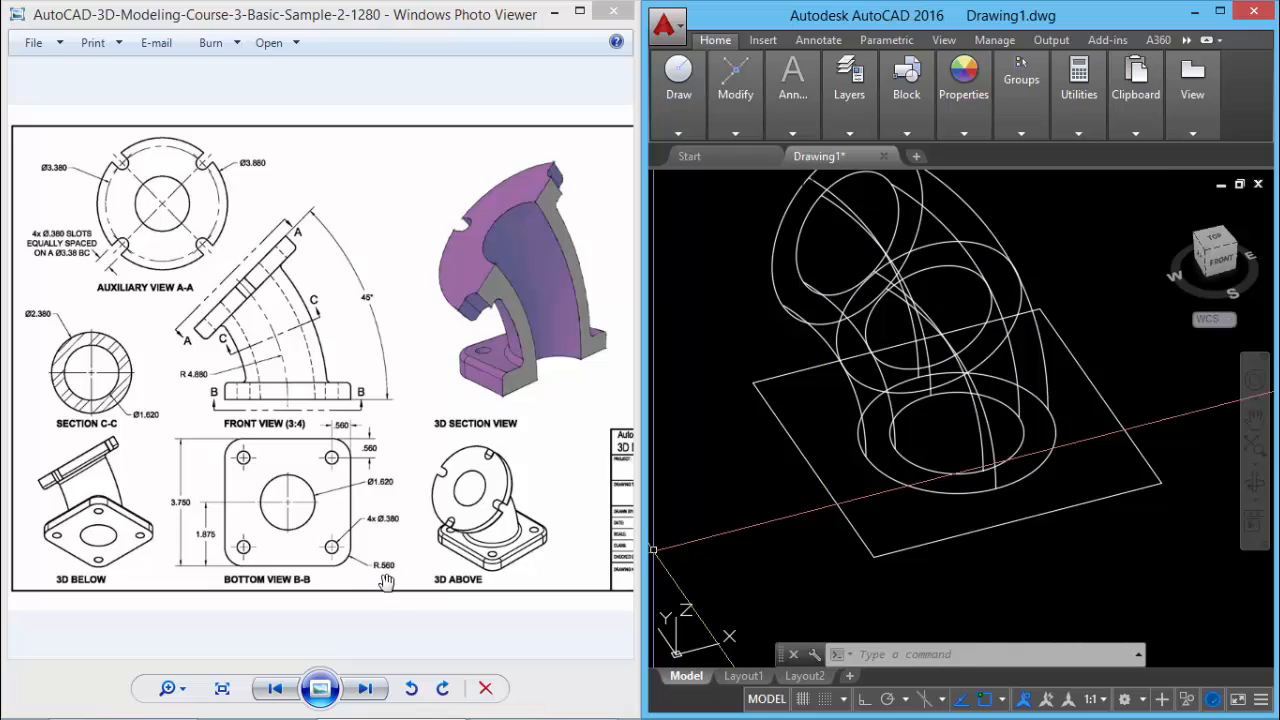
{"action": "key", "text": "f"}
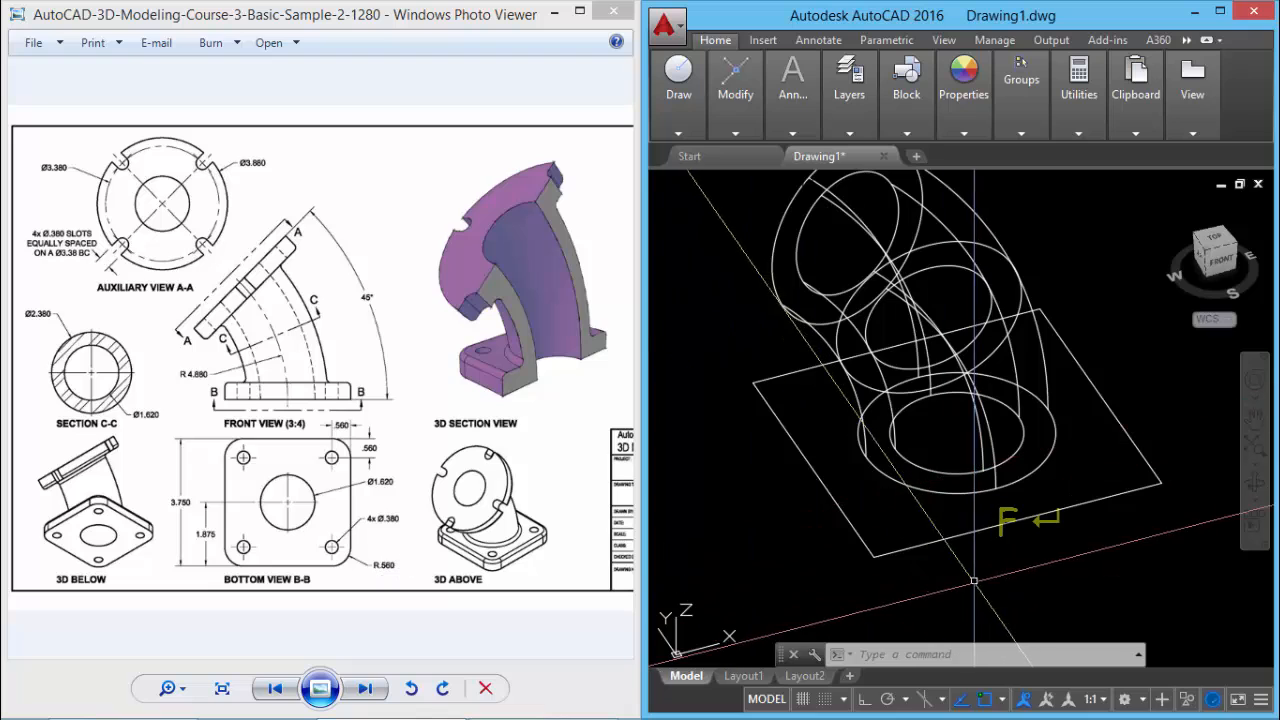
{"action": "key", "text": "Return"}
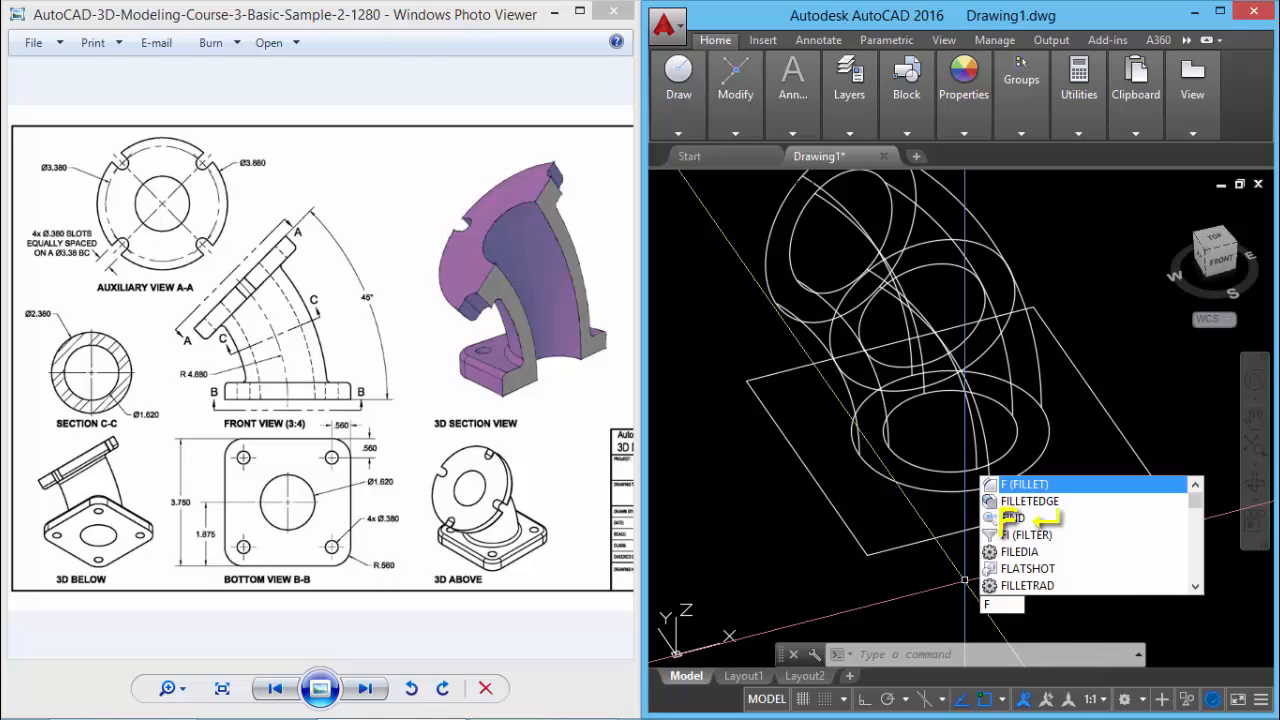
{"action": "key", "text": "Return"}
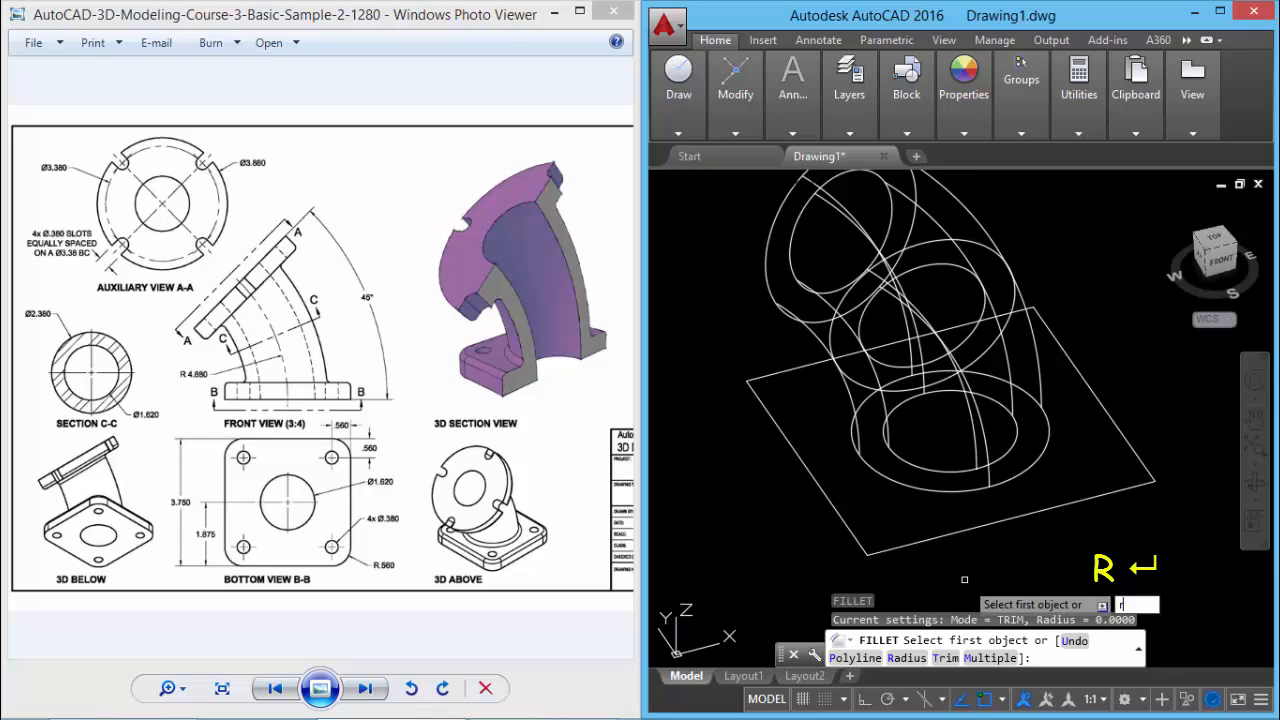
{"action": "type", "text": "r"}
{"action": "key", "text": "Return"}
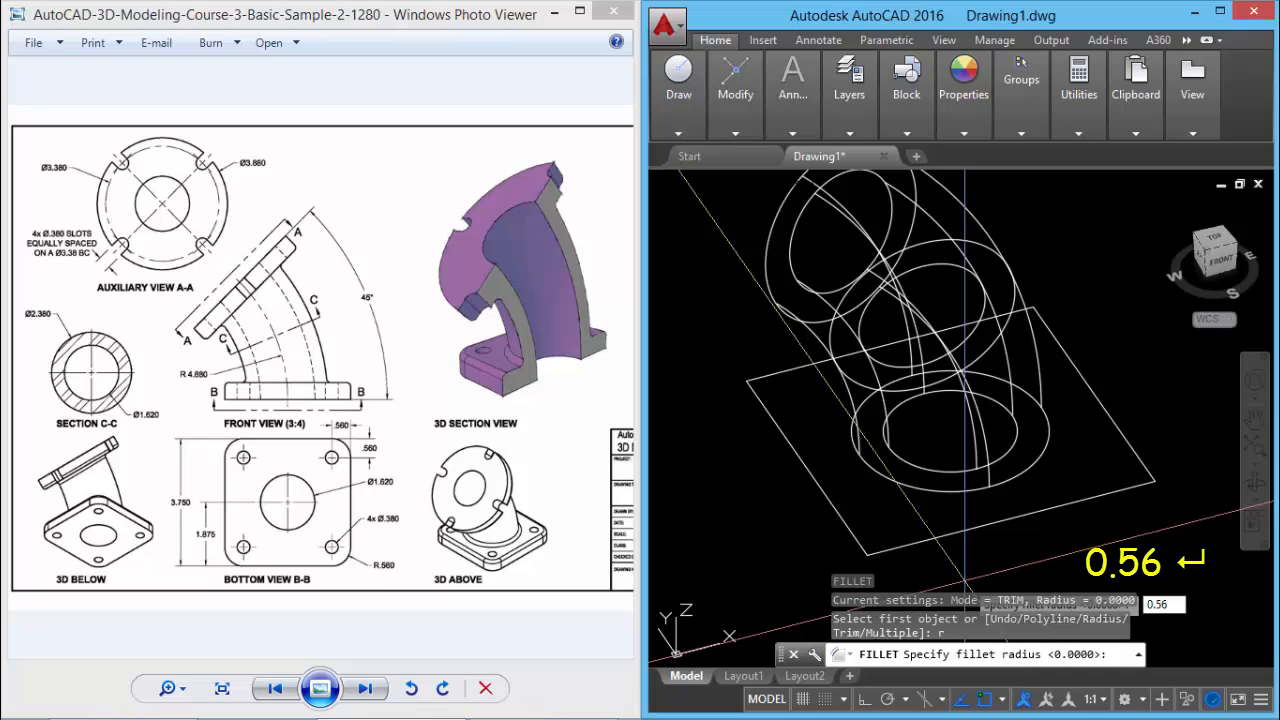
{"action": "key", "text": "Return"}
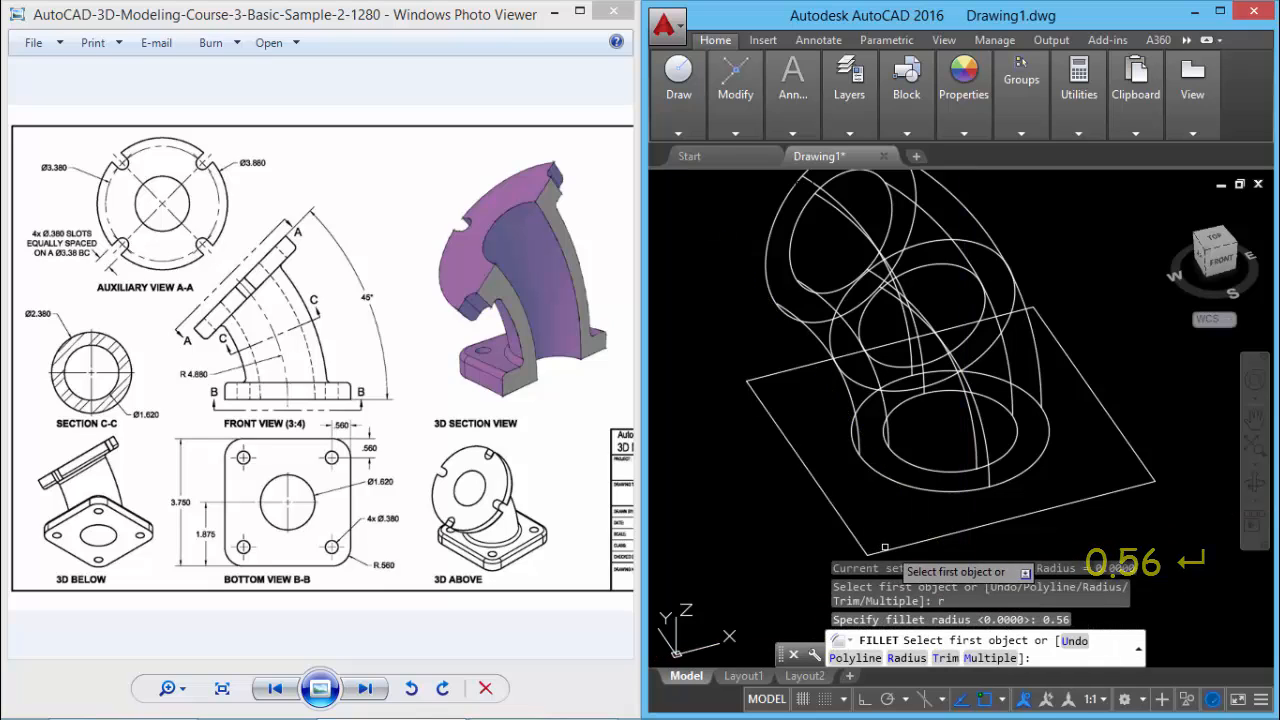
{"action": "type", "text": "m"}
{"action": "key", "text": "Return"}
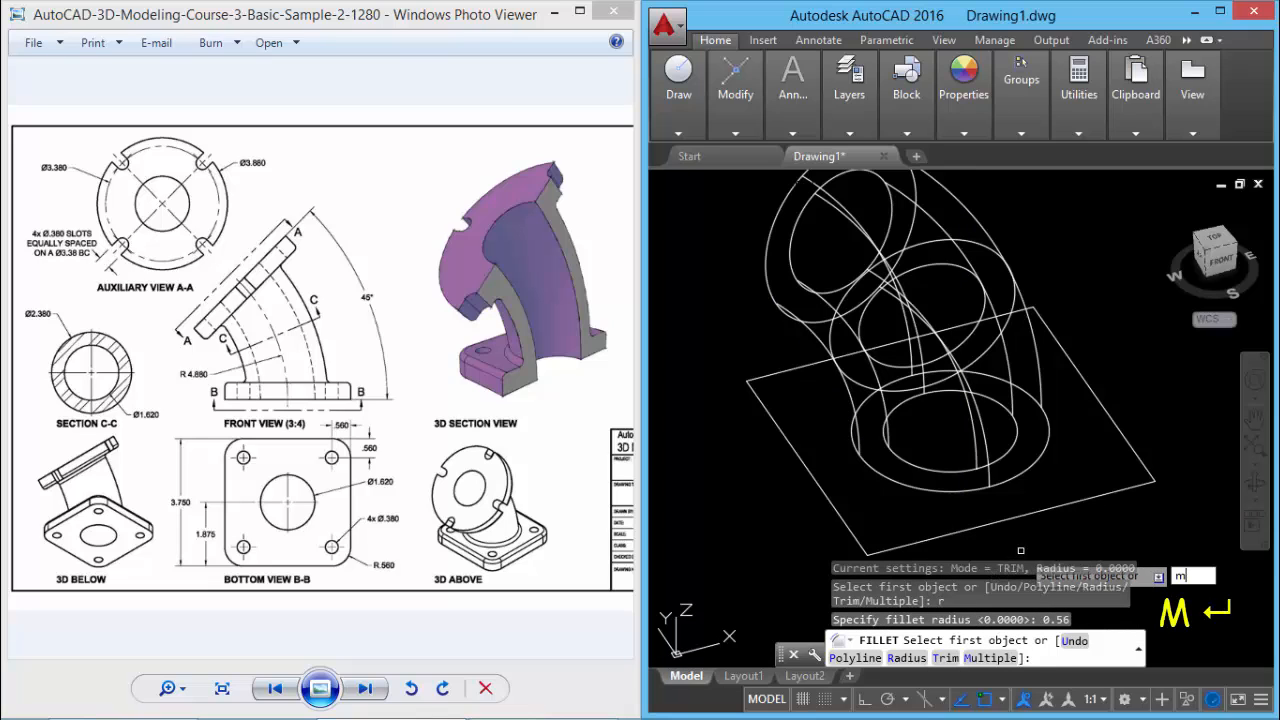
{"action": "key", "text": "Return"}
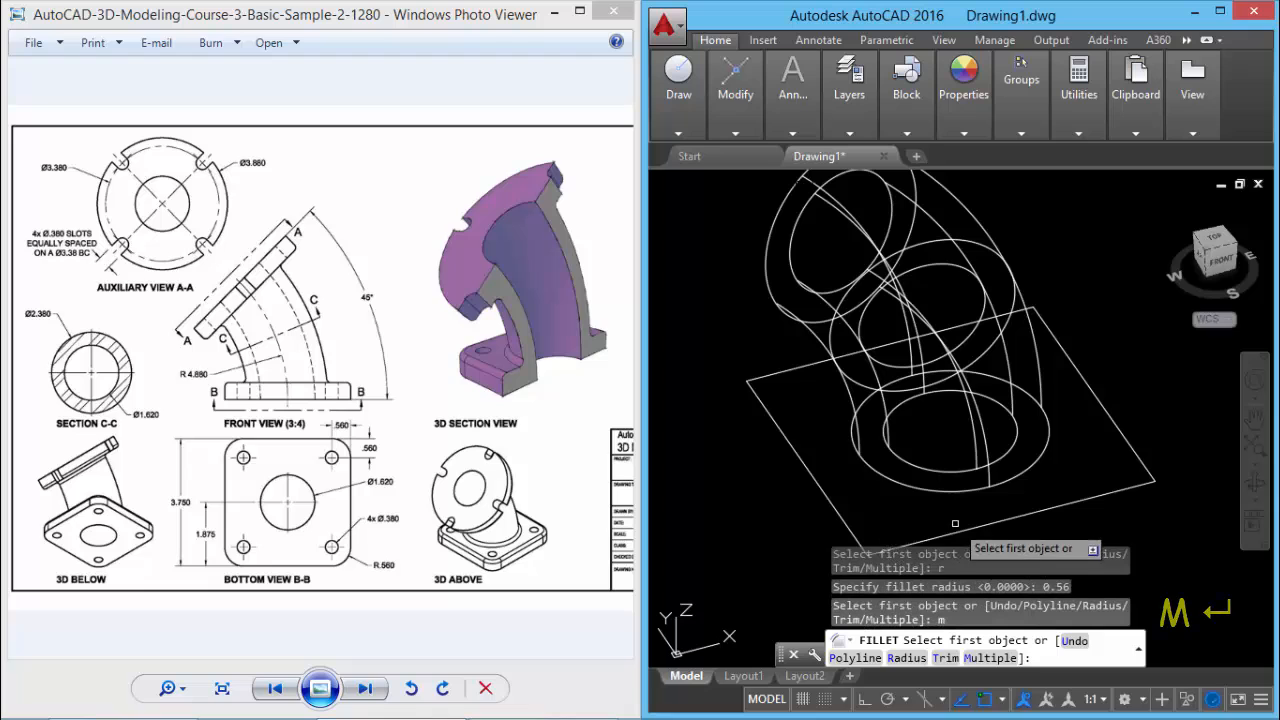
{"action": "left_click", "coordinate": [1120, 488]}
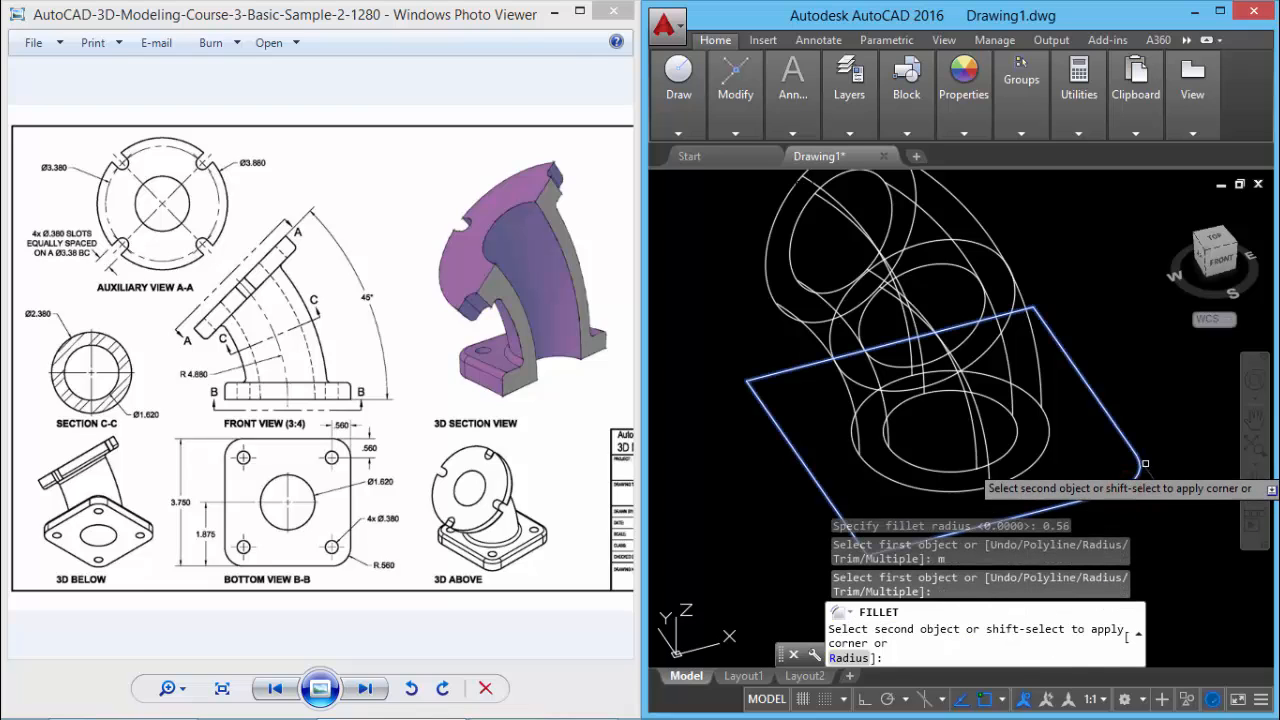
{"action": "left_click", "coordinate": [1142, 466]}
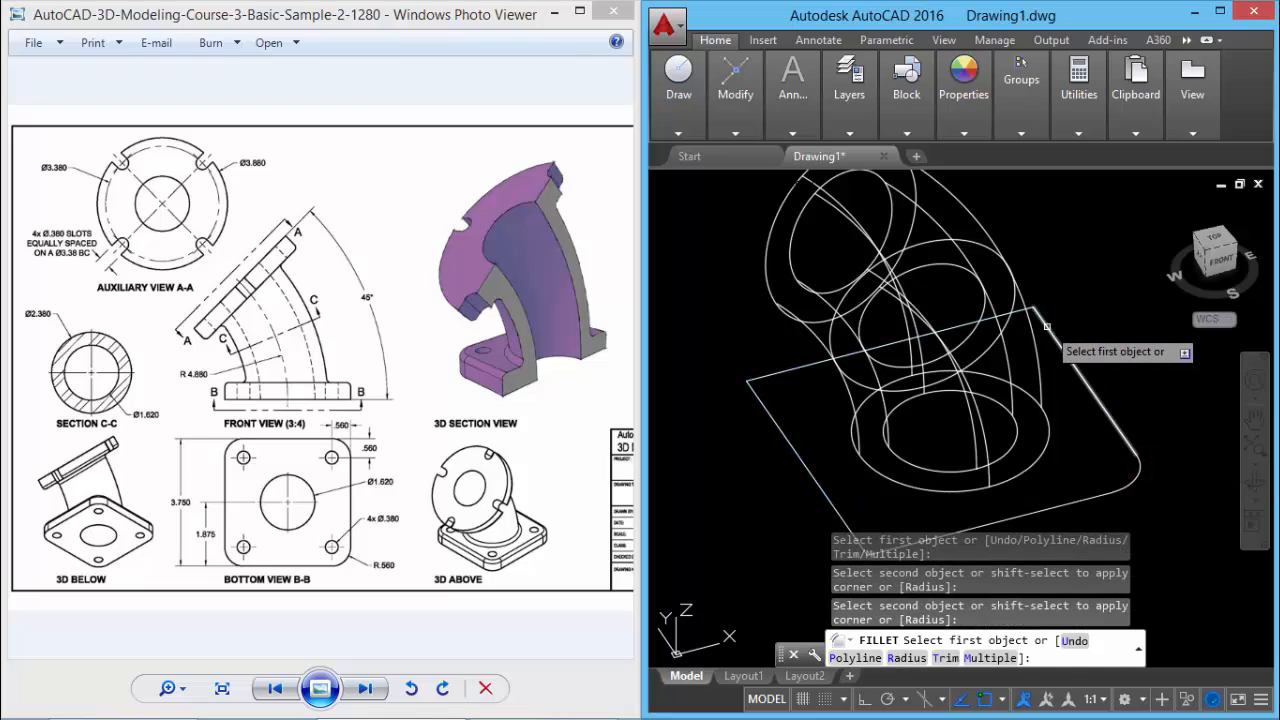
Step: Round the remaining three corners of the base square with the same fillet radius
{"action": "left_click", "coordinate": [1046, 326]}
{"action": "left_click", "coordinate": [1022, 310]}
{"action": "left_click", "coordinate": [769, 373]}
{"action": "left_click", "coordinate": [764, 404]}
{"action": "middle_click_drag", "start_coordinate": [764, 404], "coordinate": [768, 320]}
{"action": "left_click", "coordinate": [852, 443]}
{"action": "left_click", "coordinate": [900, 460]}
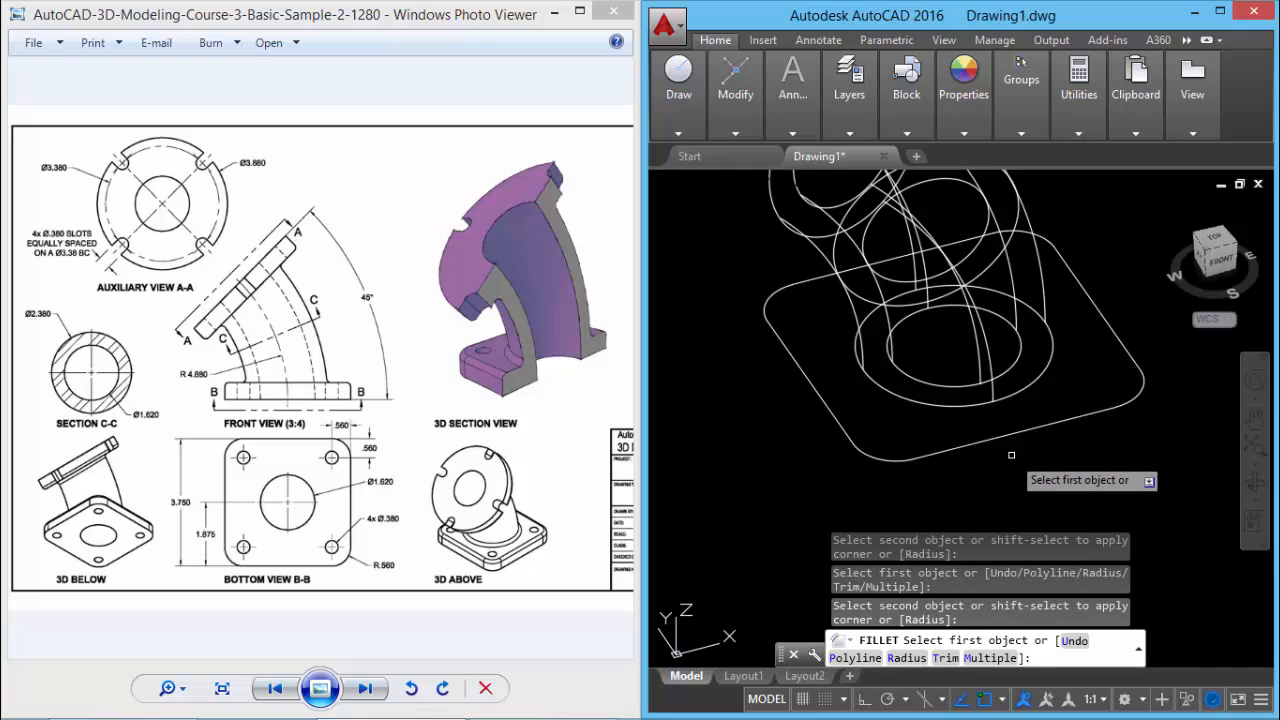
{"action": "key", "text": "Return"}
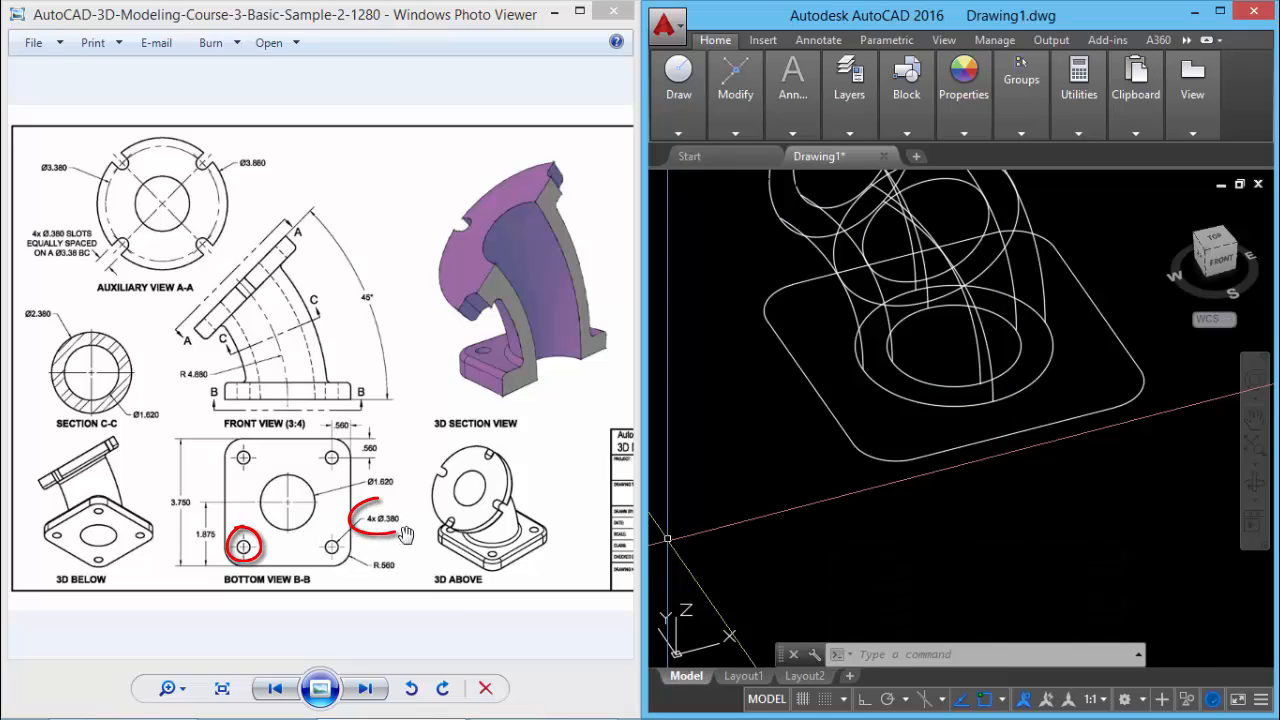
Step: Draw a 0.38 diameter circle at the centre of the base square's front corner fillet
{"action": "middle_click_drag", "start_coordinate": [915, 495], "coordinate": [905, 498]}
{"action": "type", "text": "c"}
{"action": "key", "text": "Return"}
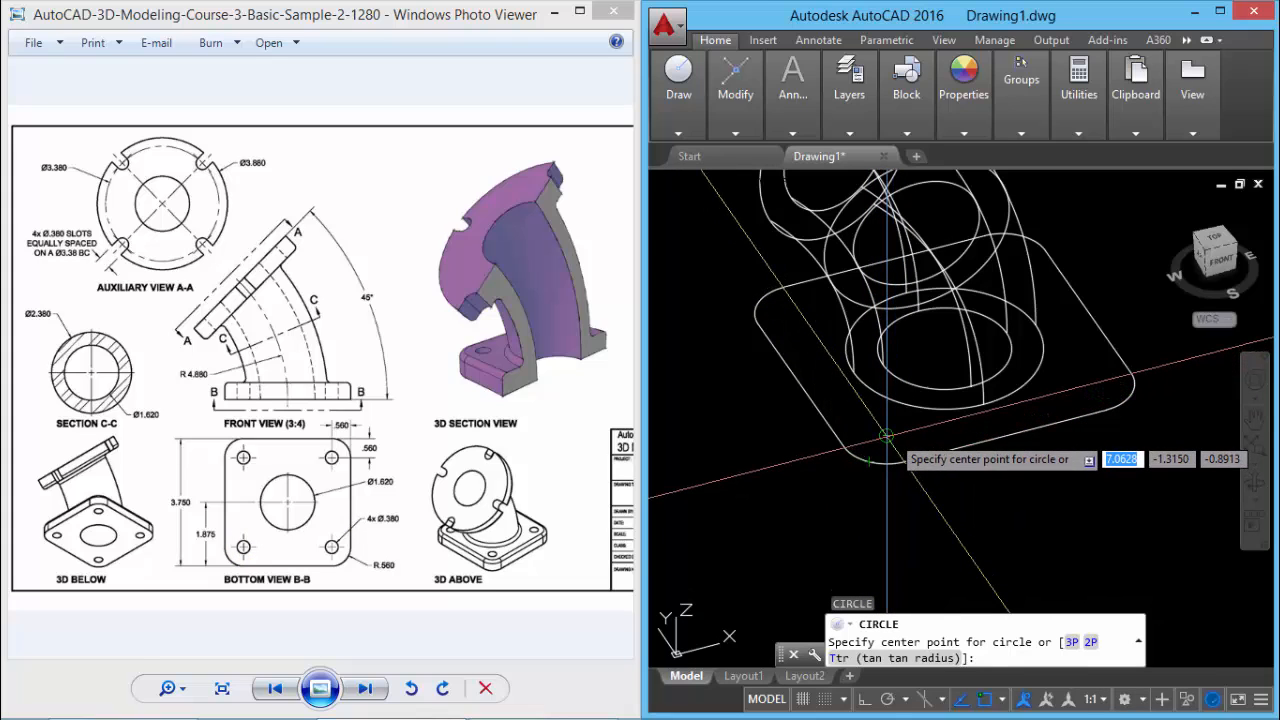
{"action": "left_click", "coordinate": [887, 436]}
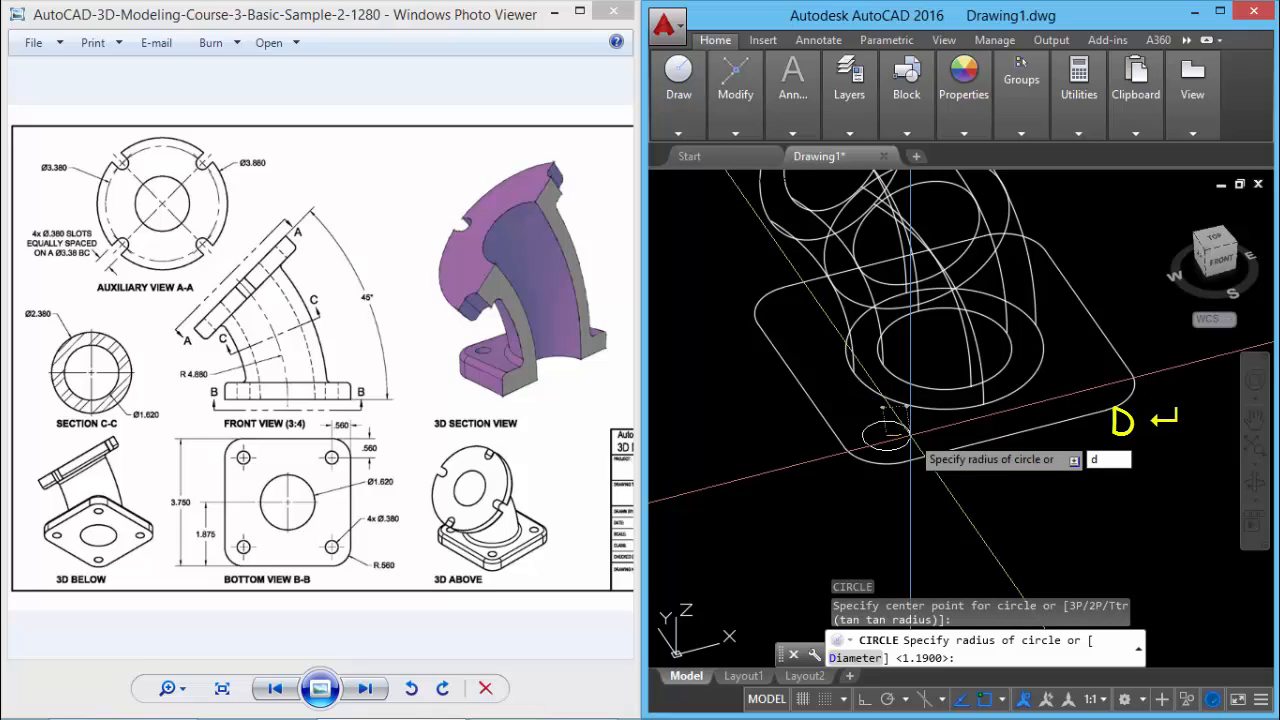
{"action": "type", "text": "d"}
{"action": "key", "text": "Return"}
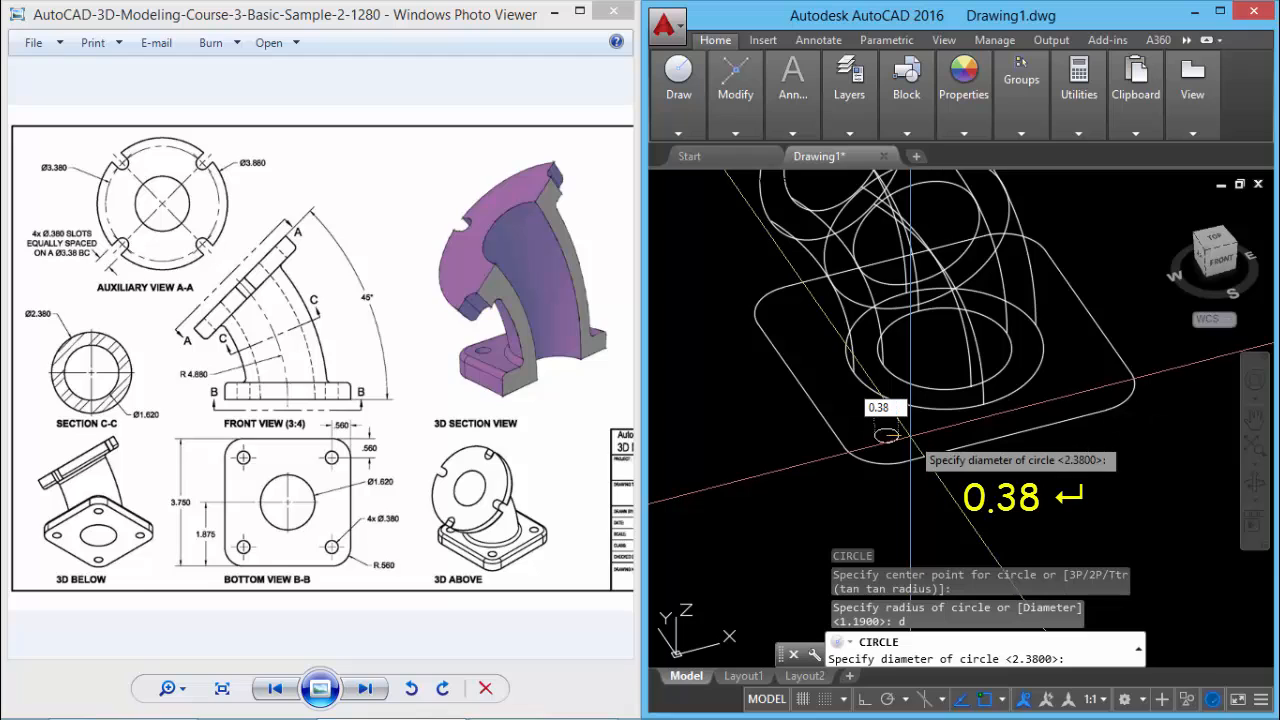
{"action": "type", "text": "0.38"}
{"action": "key", "text": "Return"}
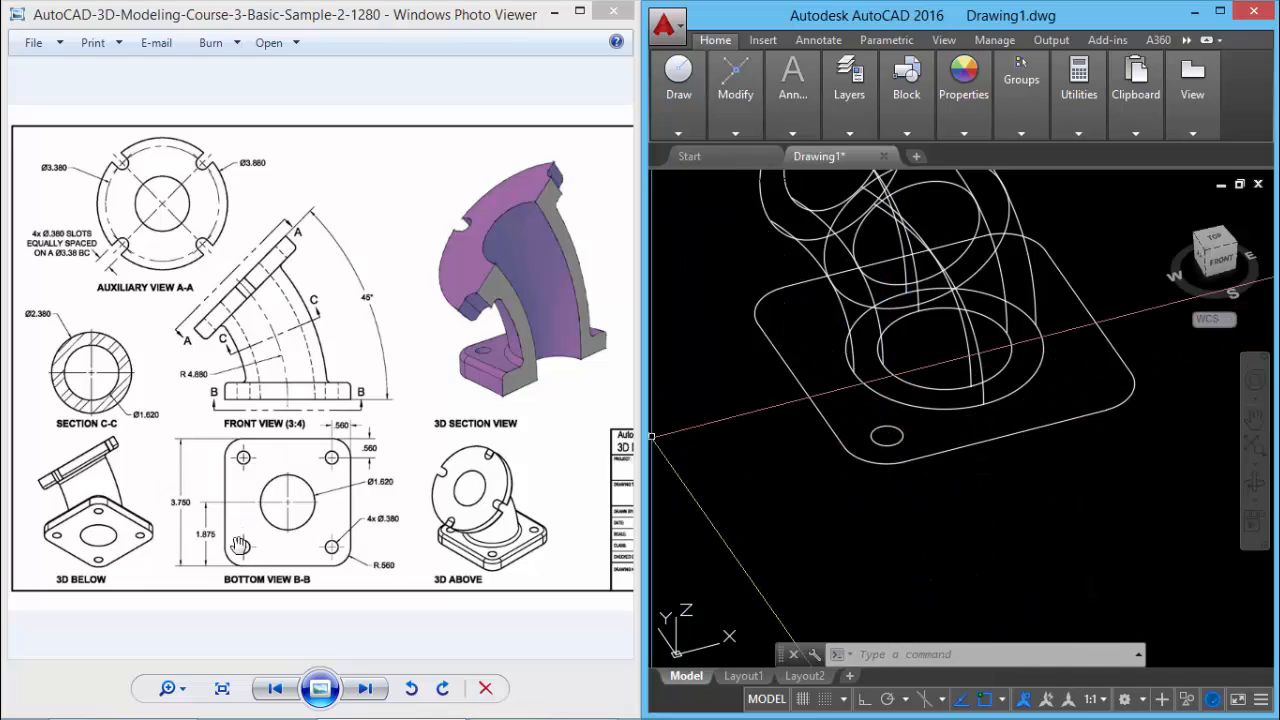
Step: Copy the small hole circle from its centre to the centres of the other three corner fillets
{"action": "middle_click_drag", "start_coordinate": [990, 459], "coordinate": [976, 507]}
{"action": "type", "text": "ct o"}
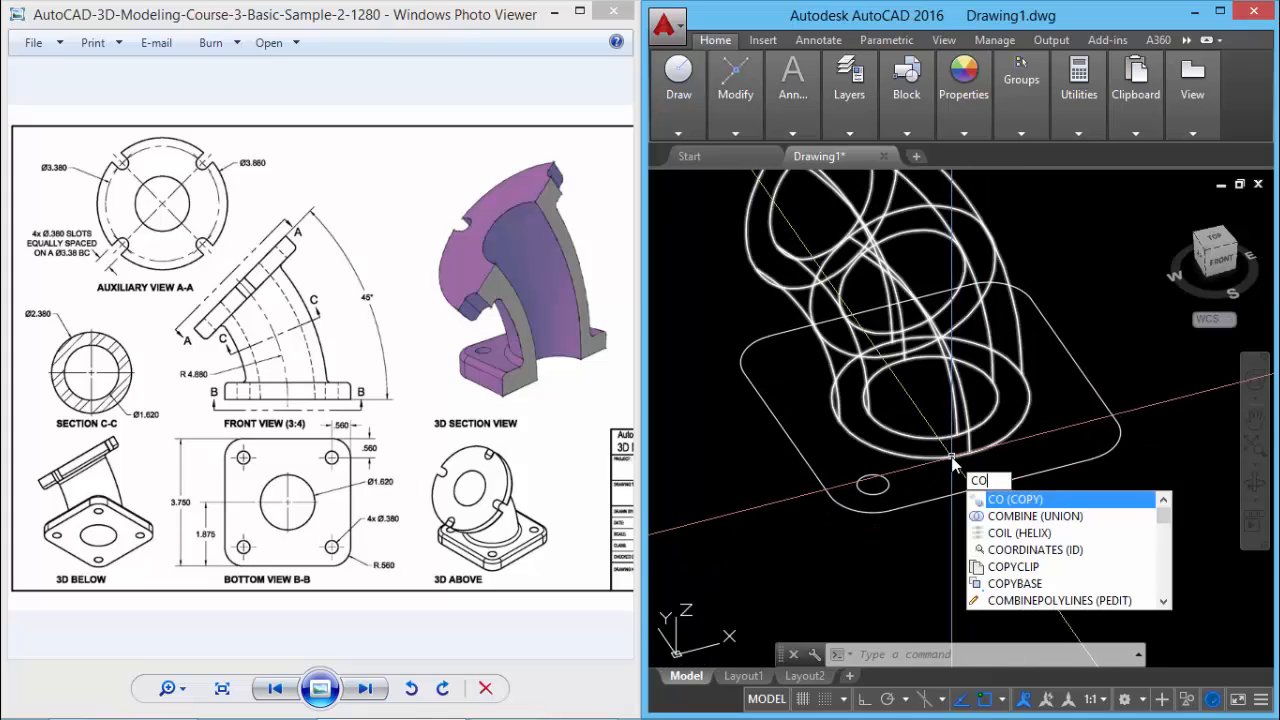
{"action": "key", "text": "Return"}
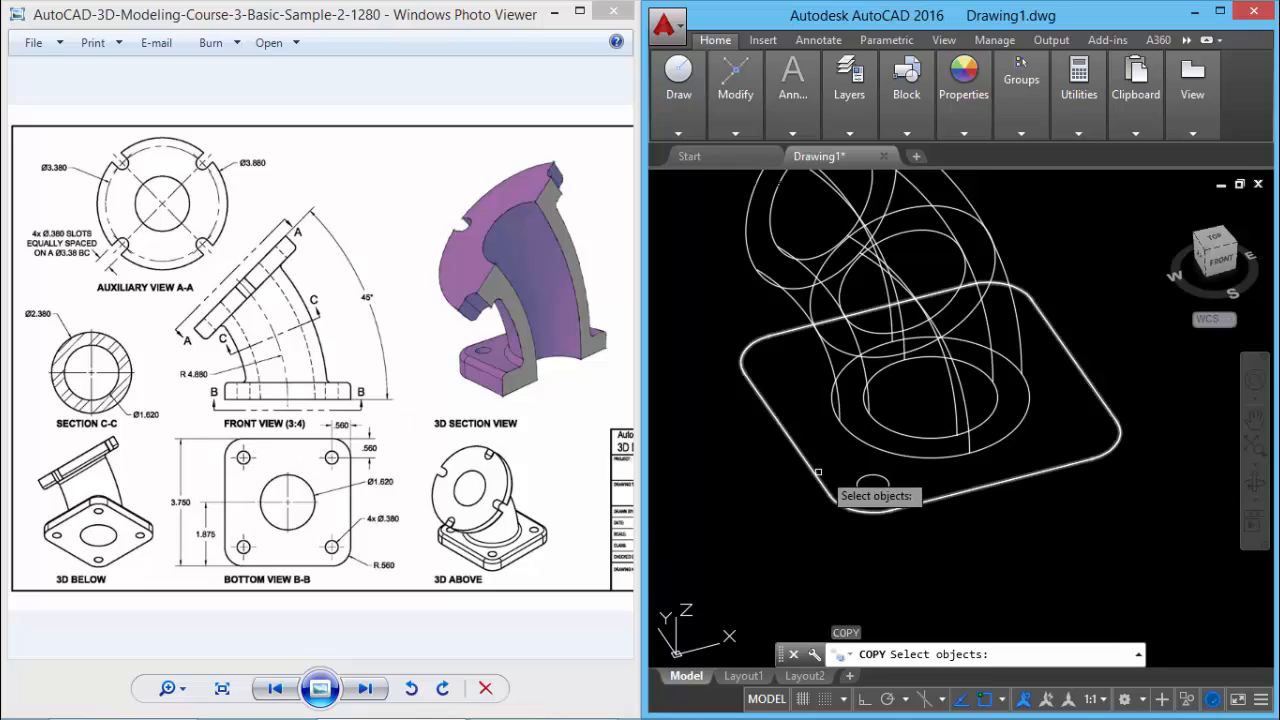
{"action": "left_click", "coordinate": [867, 478]}
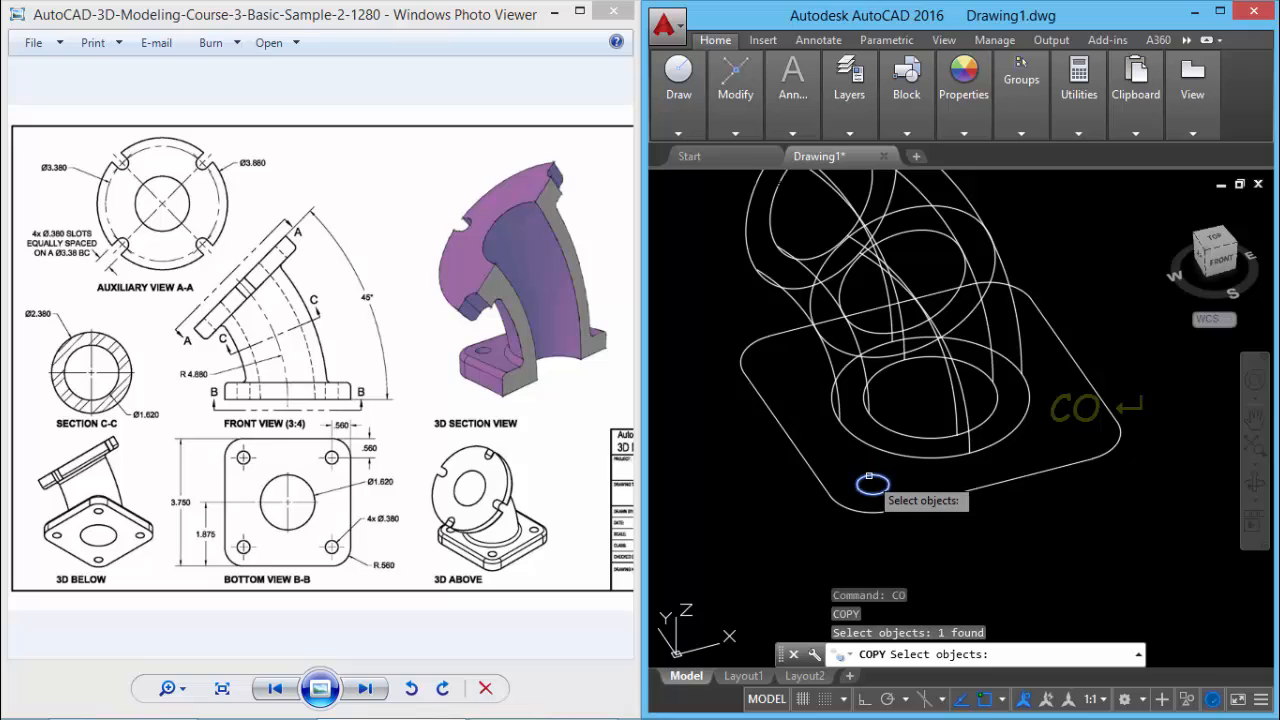
{"action": "key", "text": "Return"}
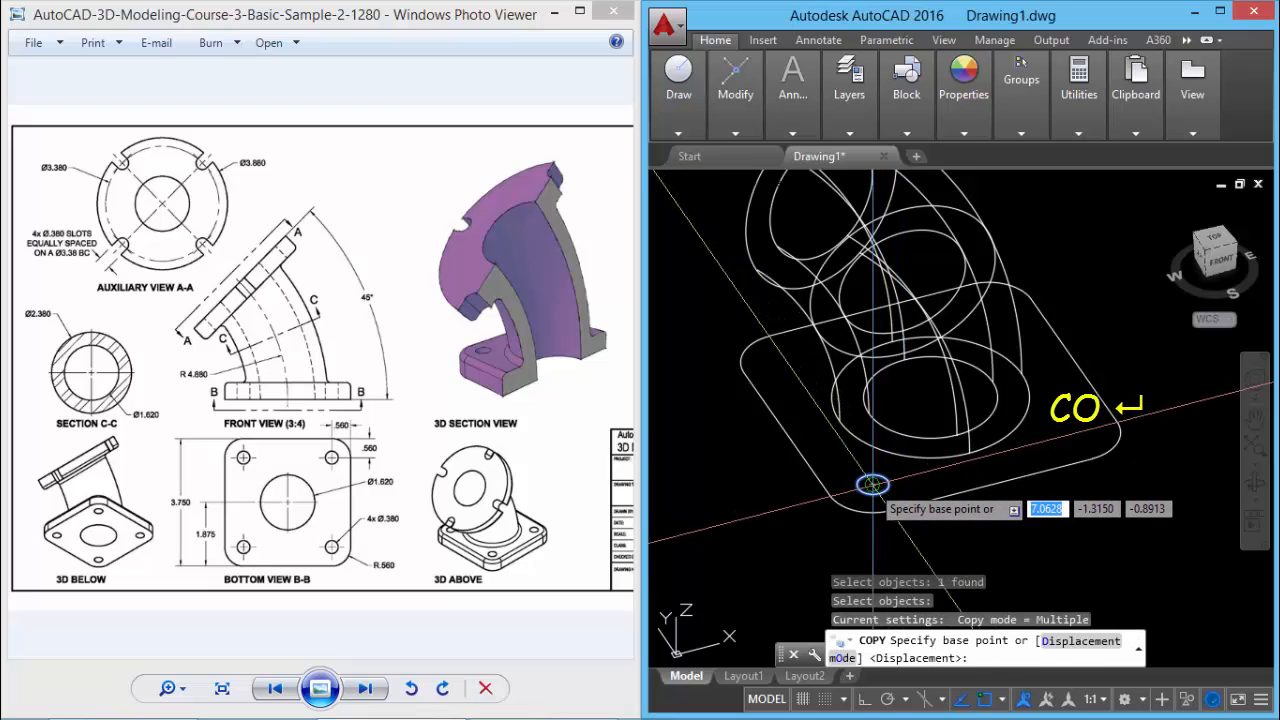
{"action": "left_click", "coordinate": [872, 484]}
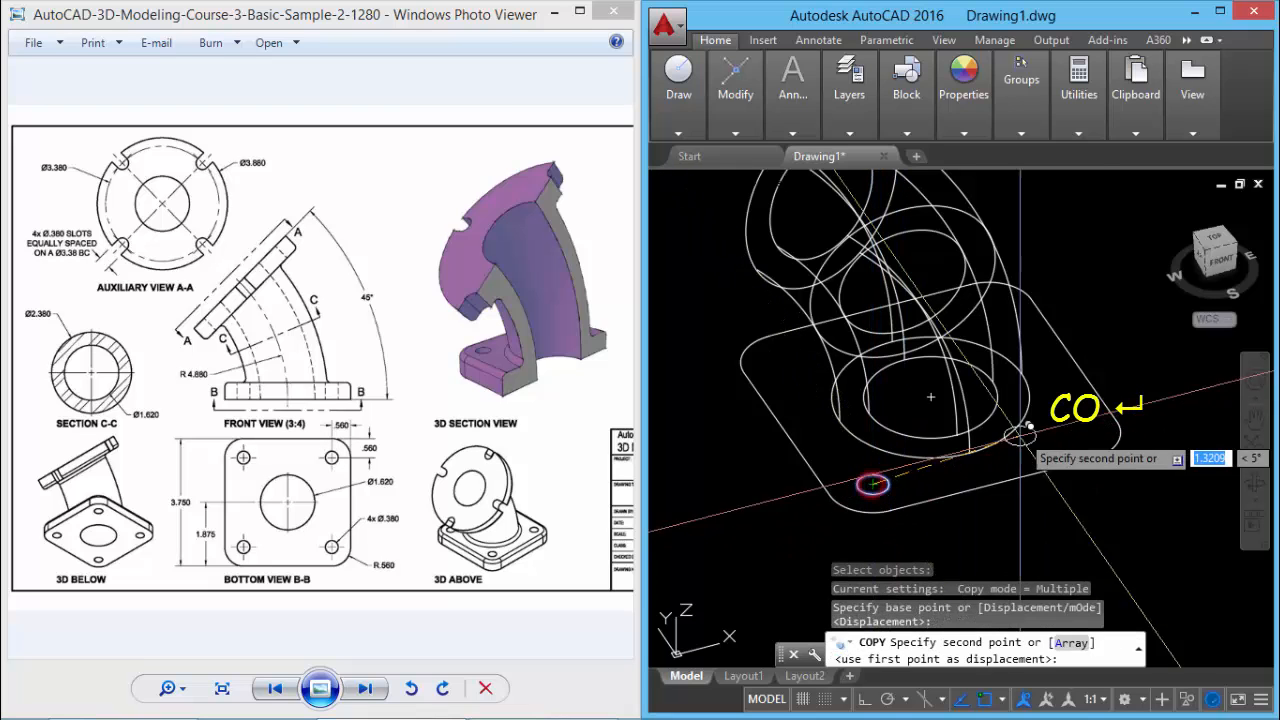
{"action": "left_click", "coordinate": [1073, 432]}
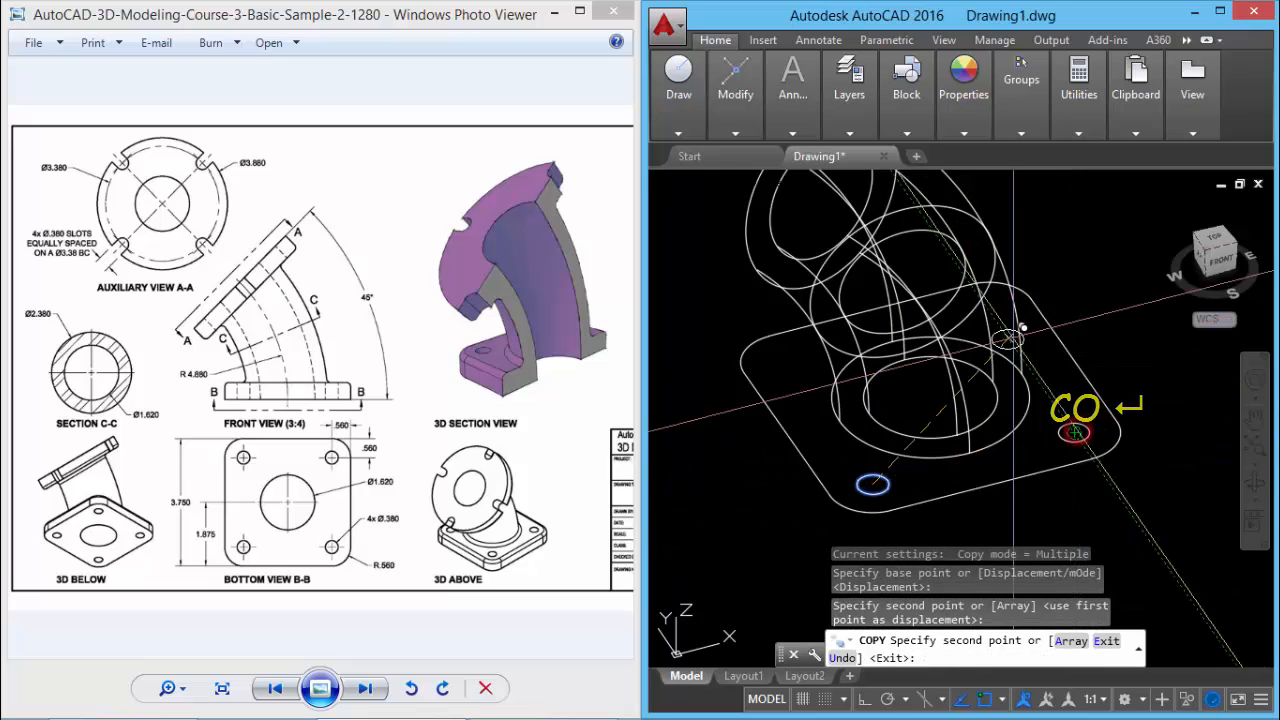
{"action": "left_click", "coordinate": [990, 307]}
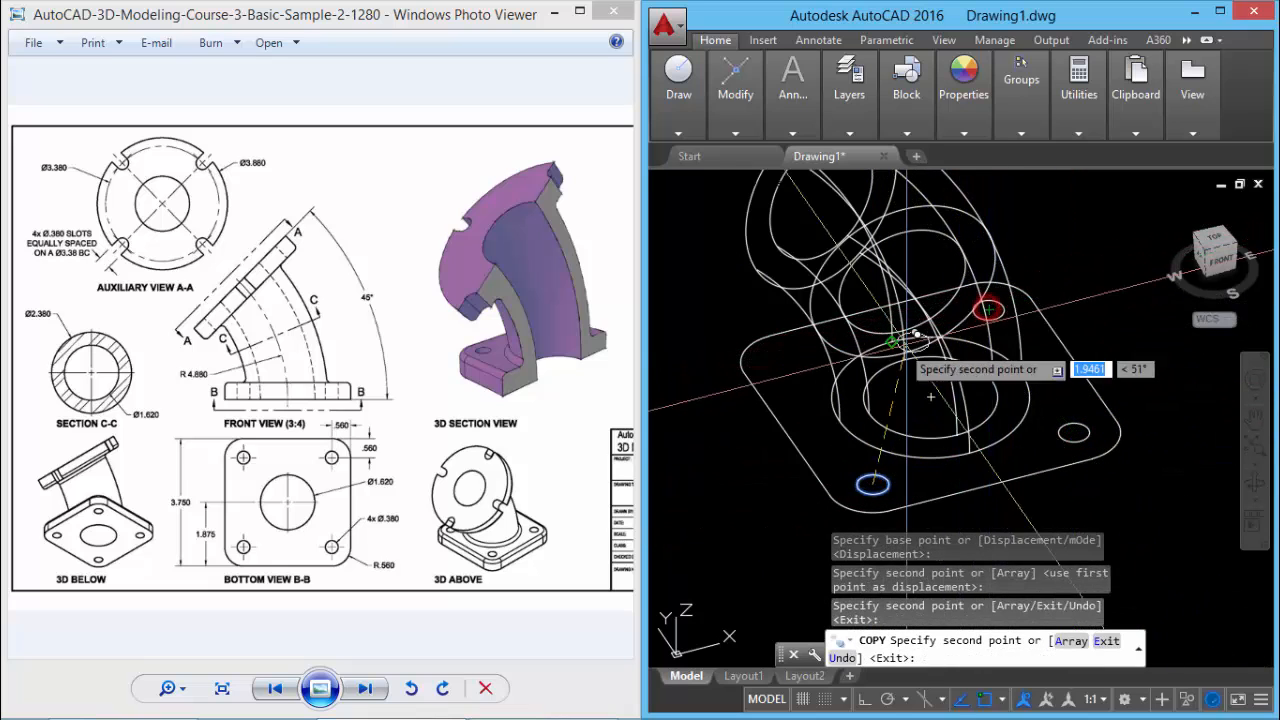
{"action": "left_click", "coordinate": [787, 362]}
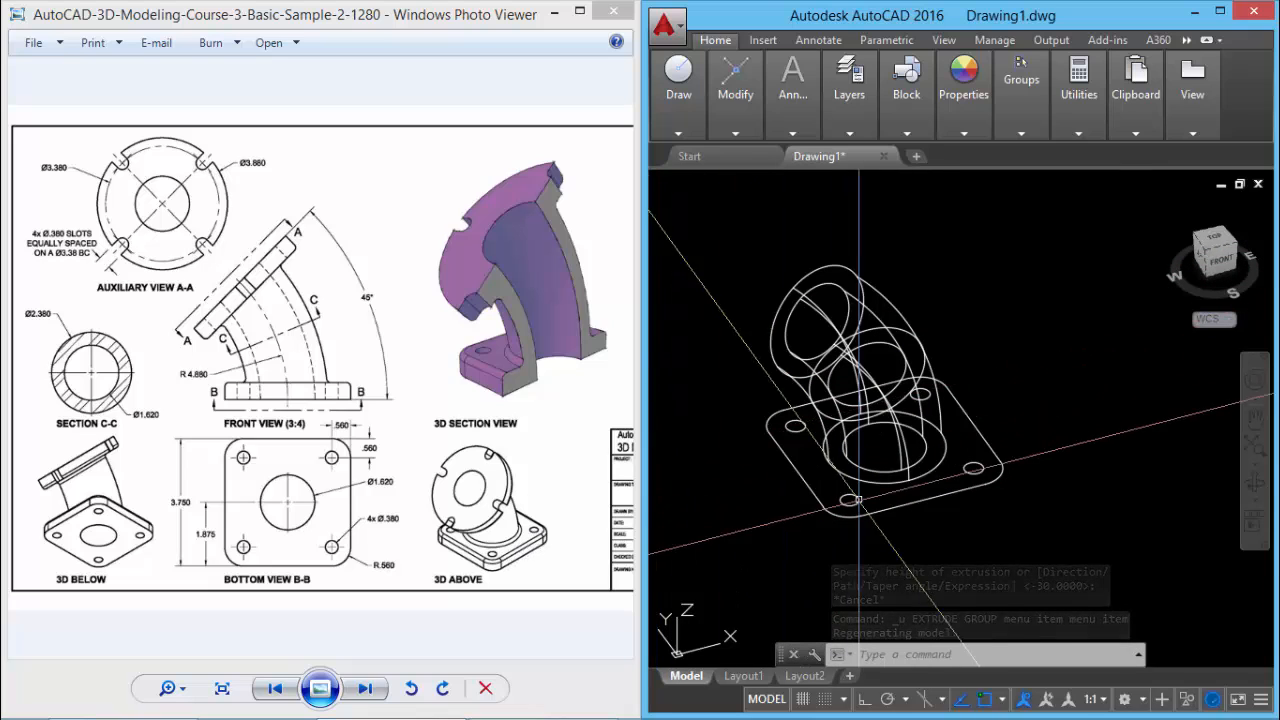
Step: Extrude the rounded base square and its four hole circles upward to a height of 0.5
{"action": "type", "text": "EXT"}
{"action": "key", "text": "Return"}
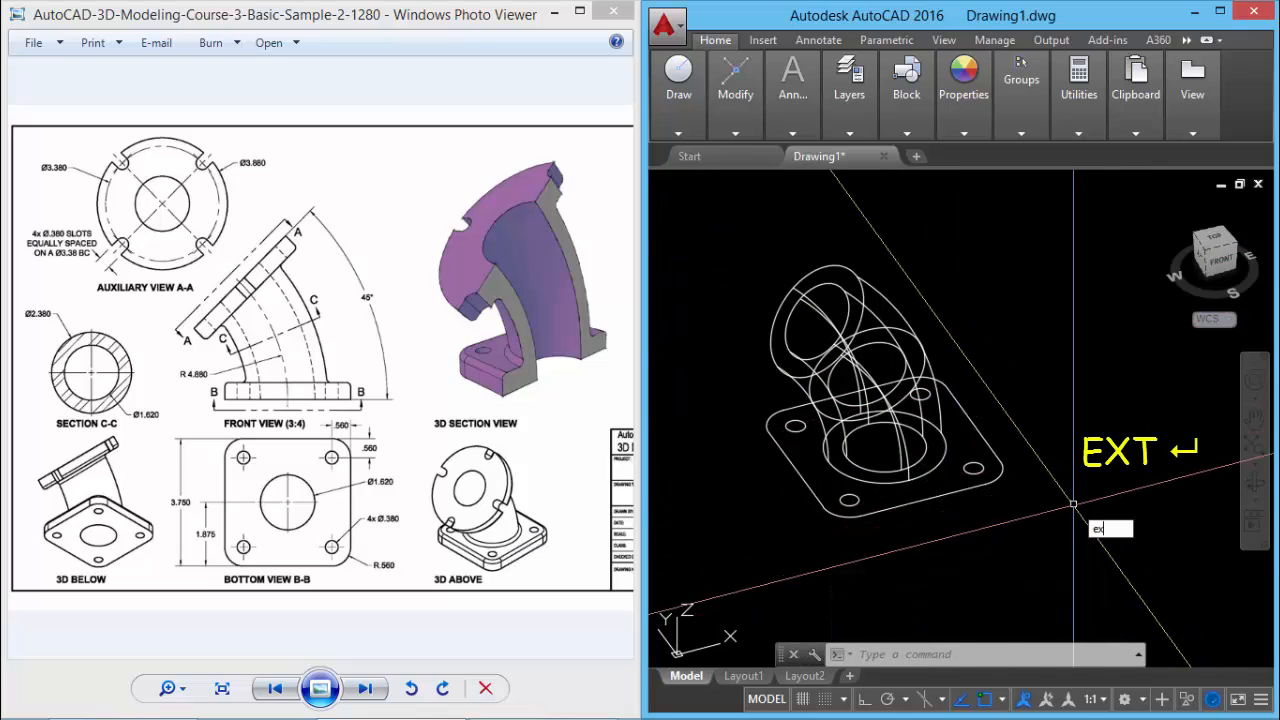
{"action": "left_click", "coordinate": [1013, 499]}
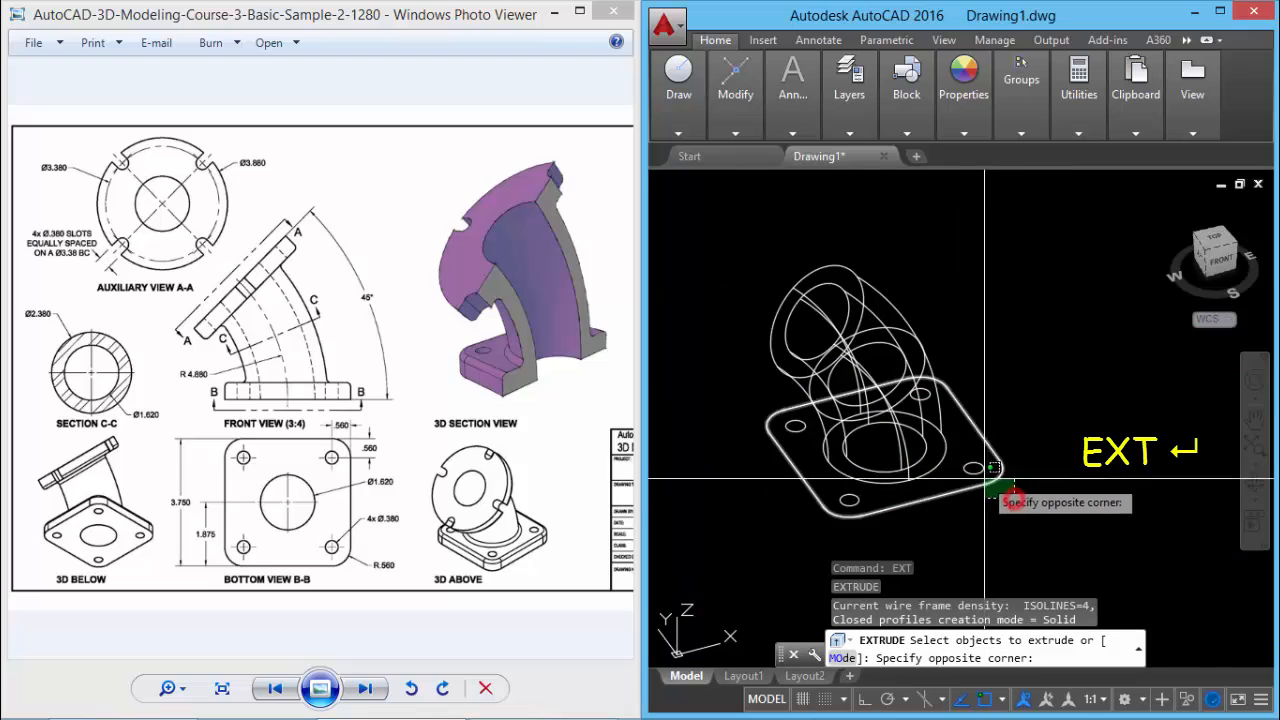
{"action": "left_click", "coordinate": [990, 485]}
{"action": "left_click", "coordinate": [857, 505]}
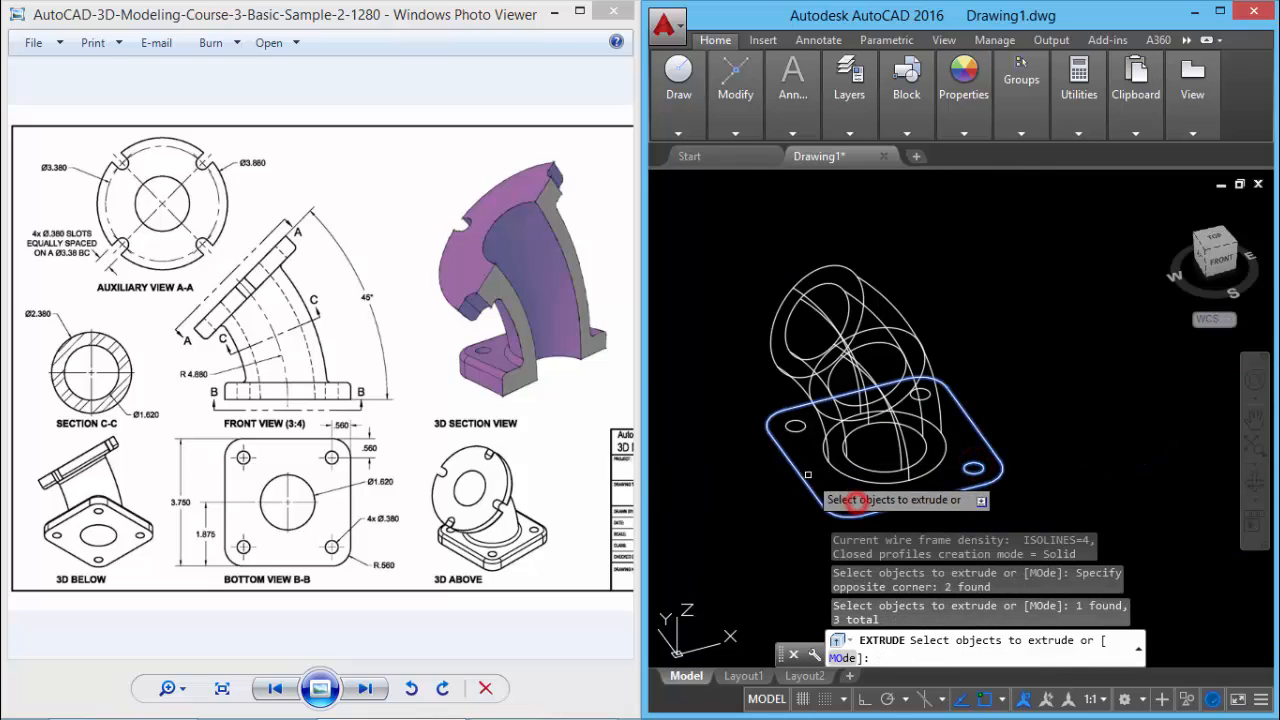
{"action": "left_click", "coordinate": [795, 426]}
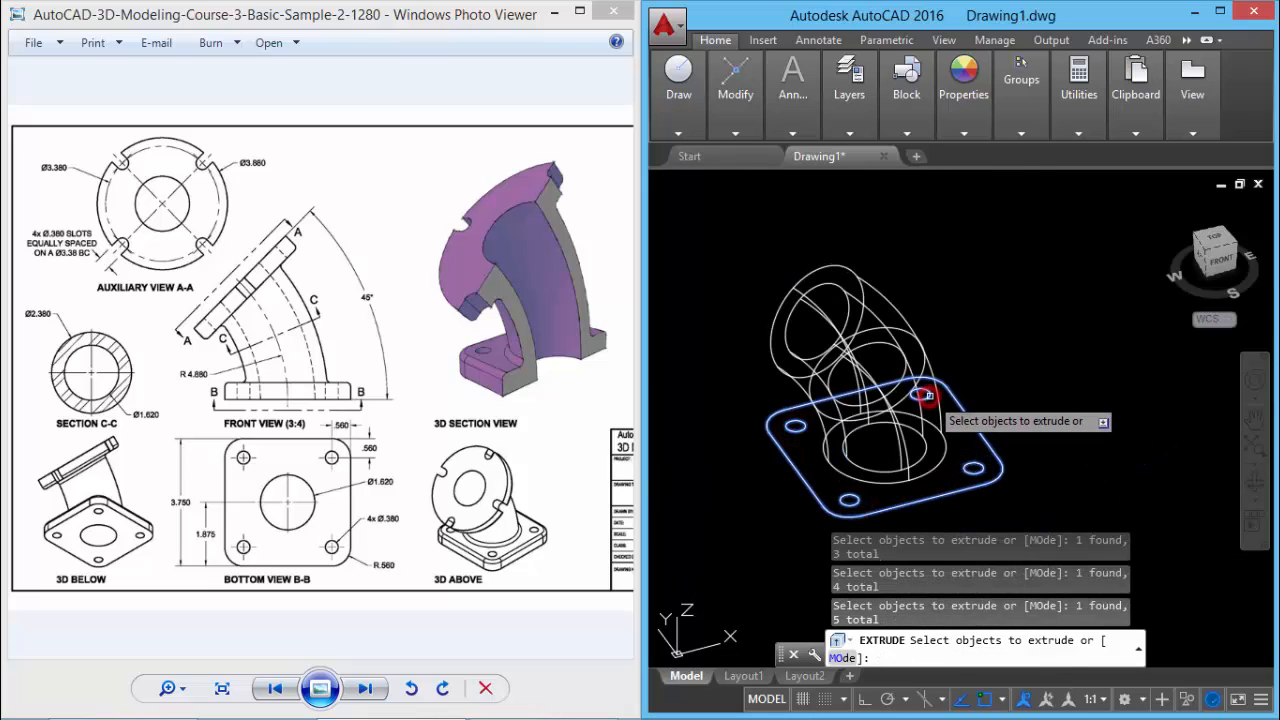
{"action": "key", "text": "Return"}
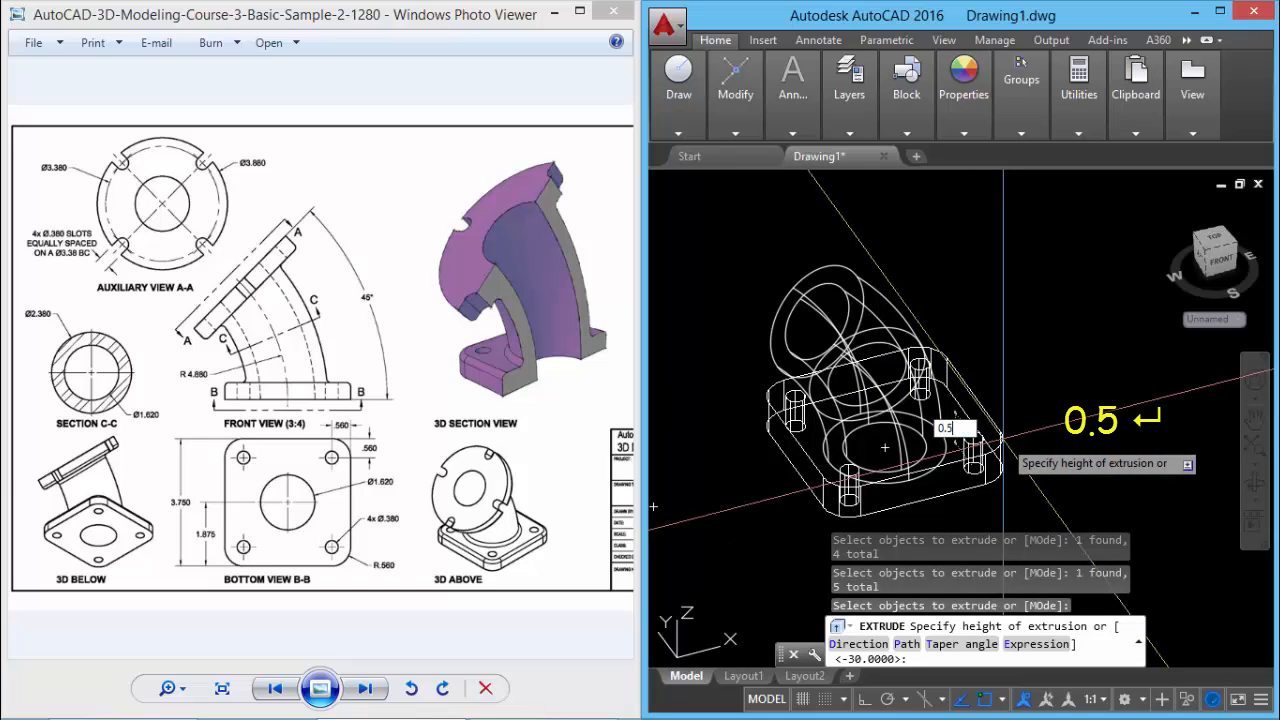
{"action": "type", "text": "0.5"}
{"action": "key", "text": "Return"}
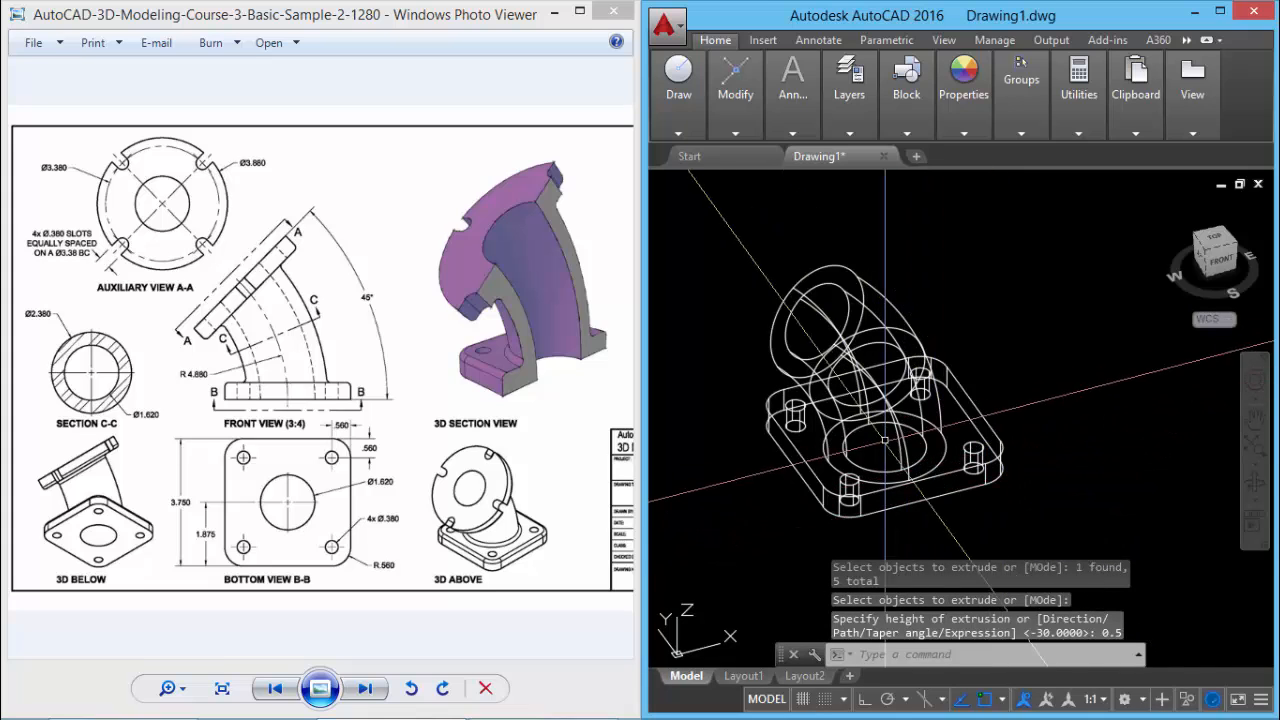
{"action": "middle_click_drag", "start_coordinate": [888, 436], "coordinate": [927, 471], "text": "shift"}
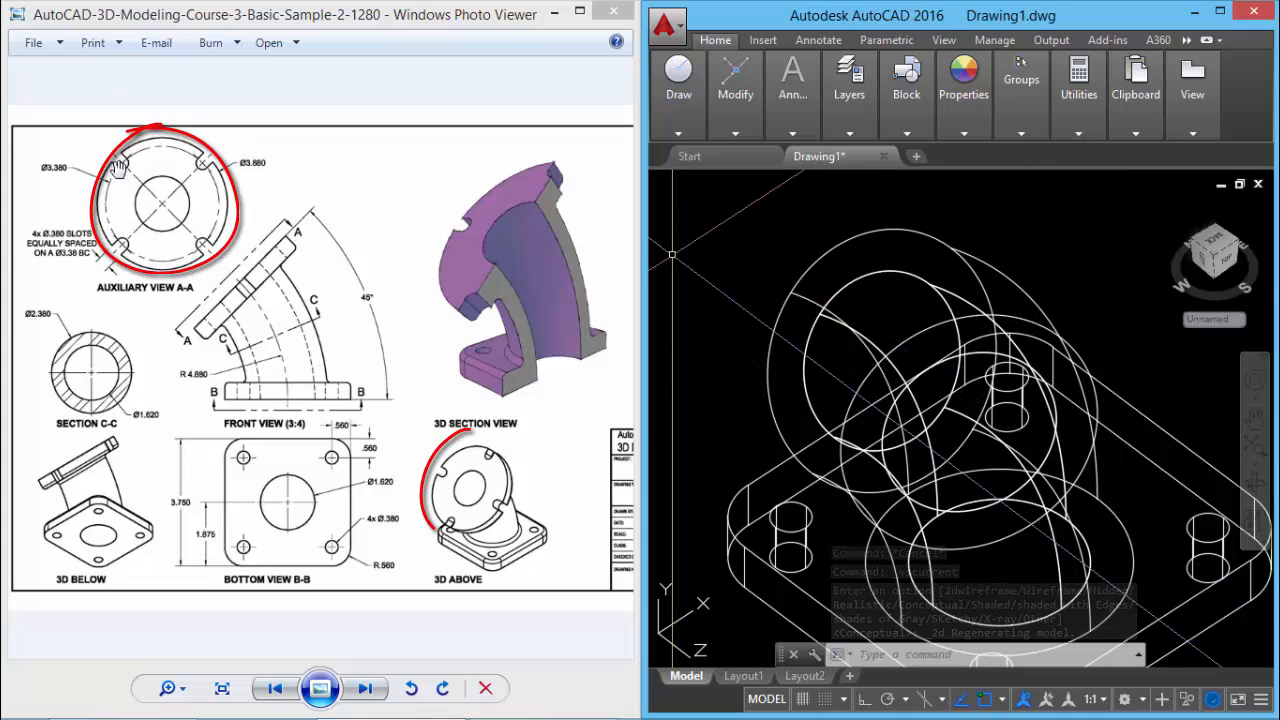
Step: Align the UCS to the annular end face at the pipe's upper end using the Face option
{"action": "middle_click_drag", "start_coordinate": [897, 312], "coordinate": [940, 292], "text": "shift"}
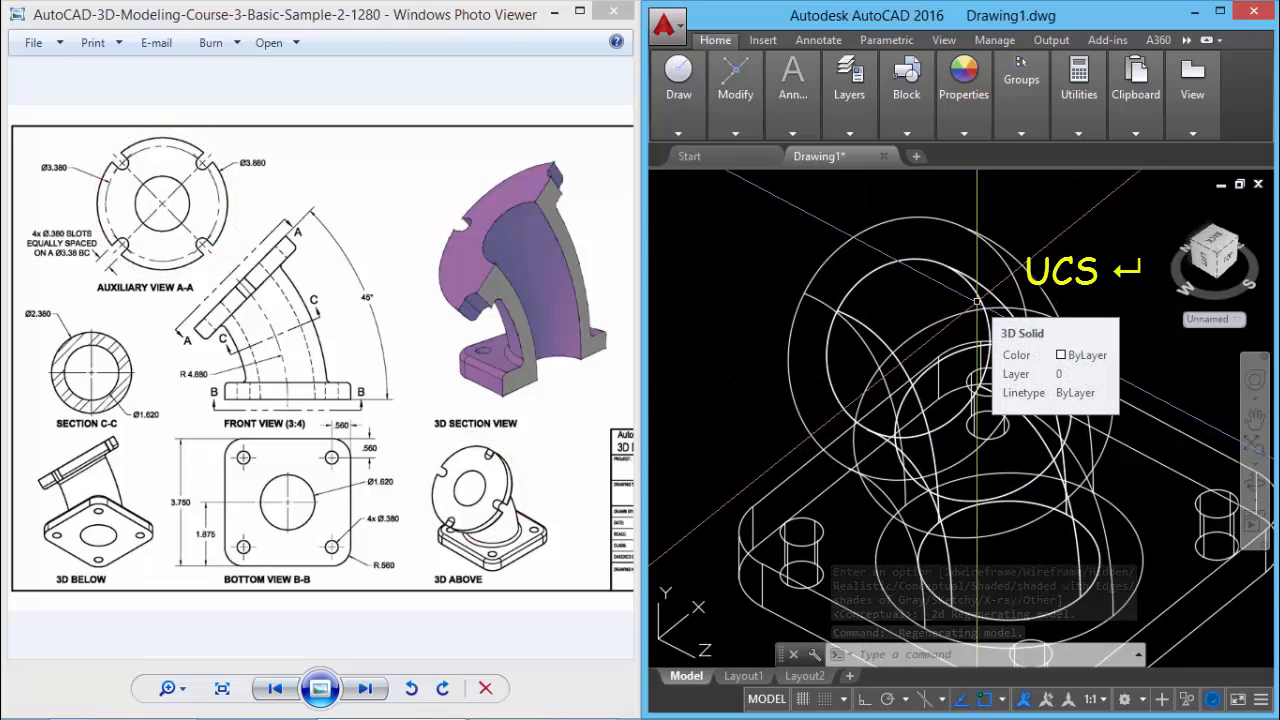
{"action": "type", "text": "UCS"}
{"action": "key", "text": "Return"}
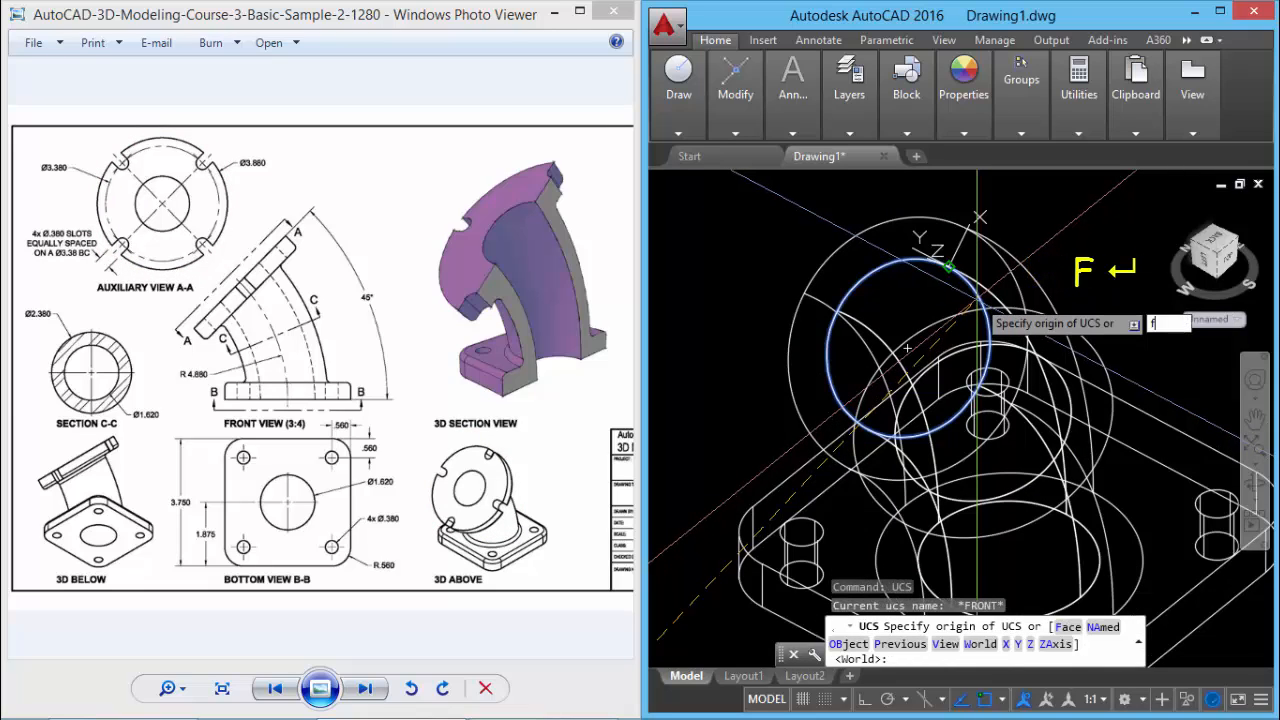
{"action": "type", "text": "f"}
{"action": "key", "text": "Return"}
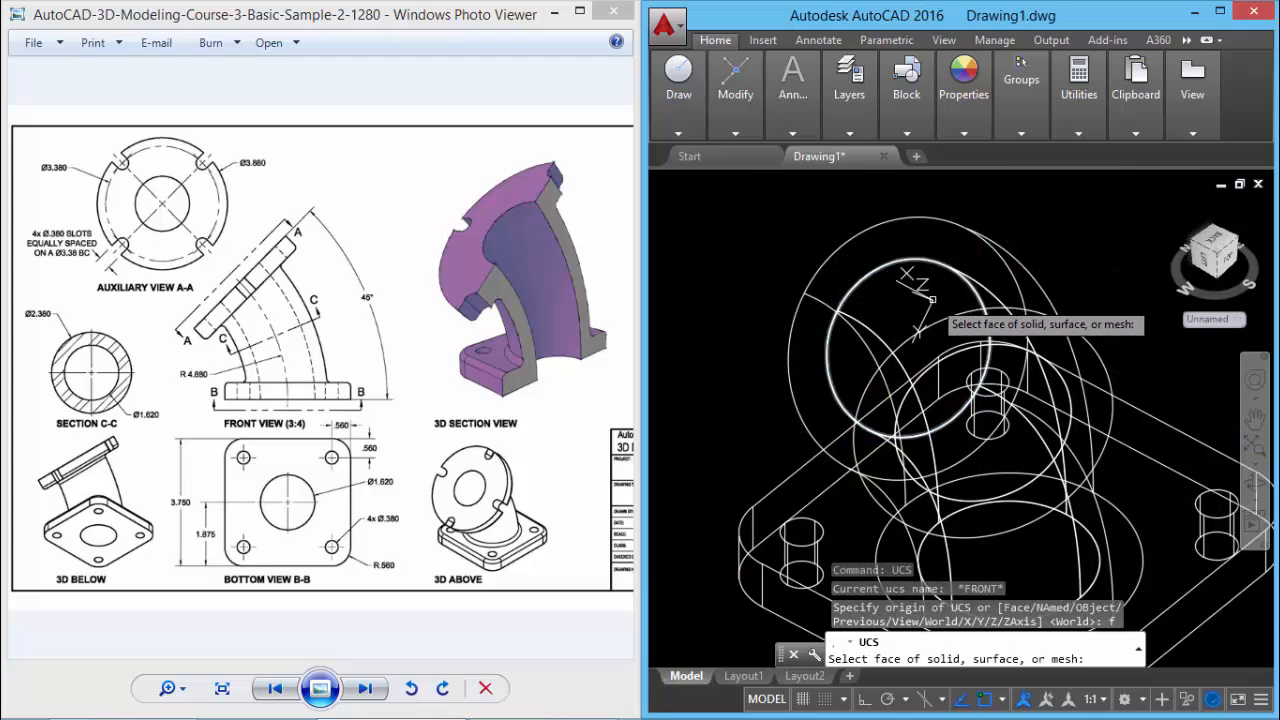
{"action": "left_click", "coordinate": [951, 251]}
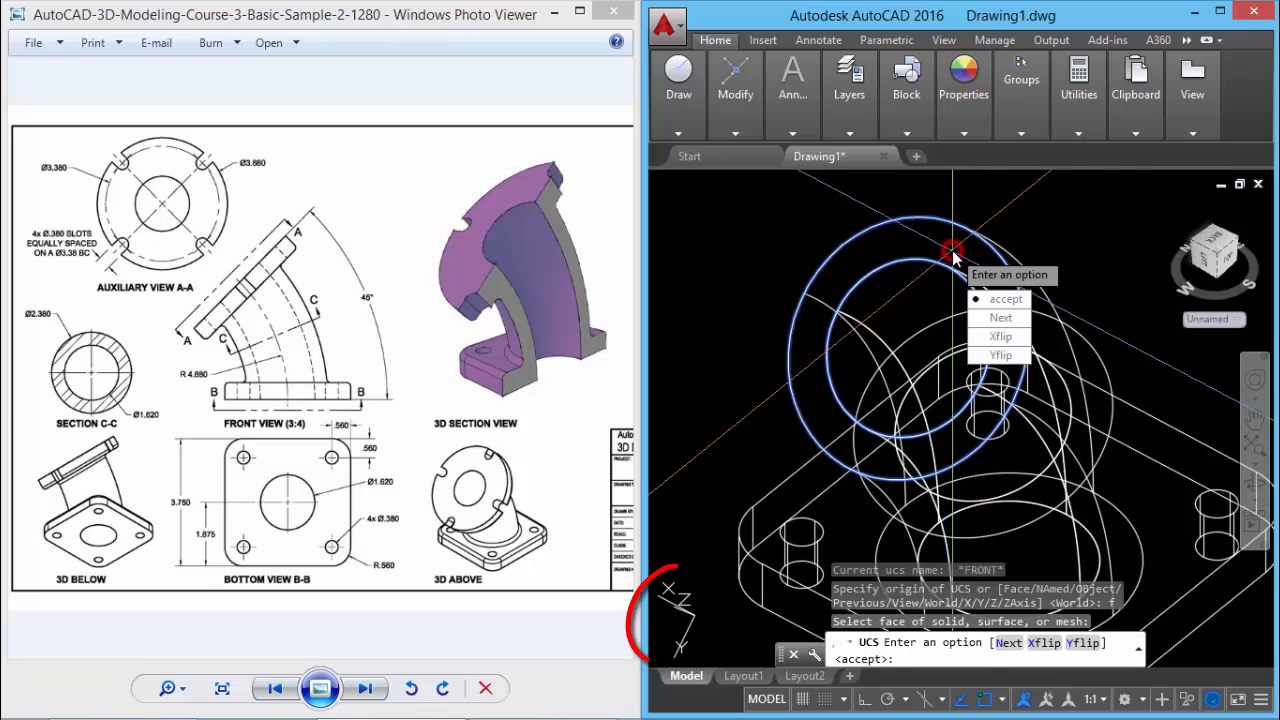
{"action": "key", "text": "Return"}
{"action": "scroll", "coordinate": [951, 251], "scroll_direction": "down", "scroll_amount": 3}
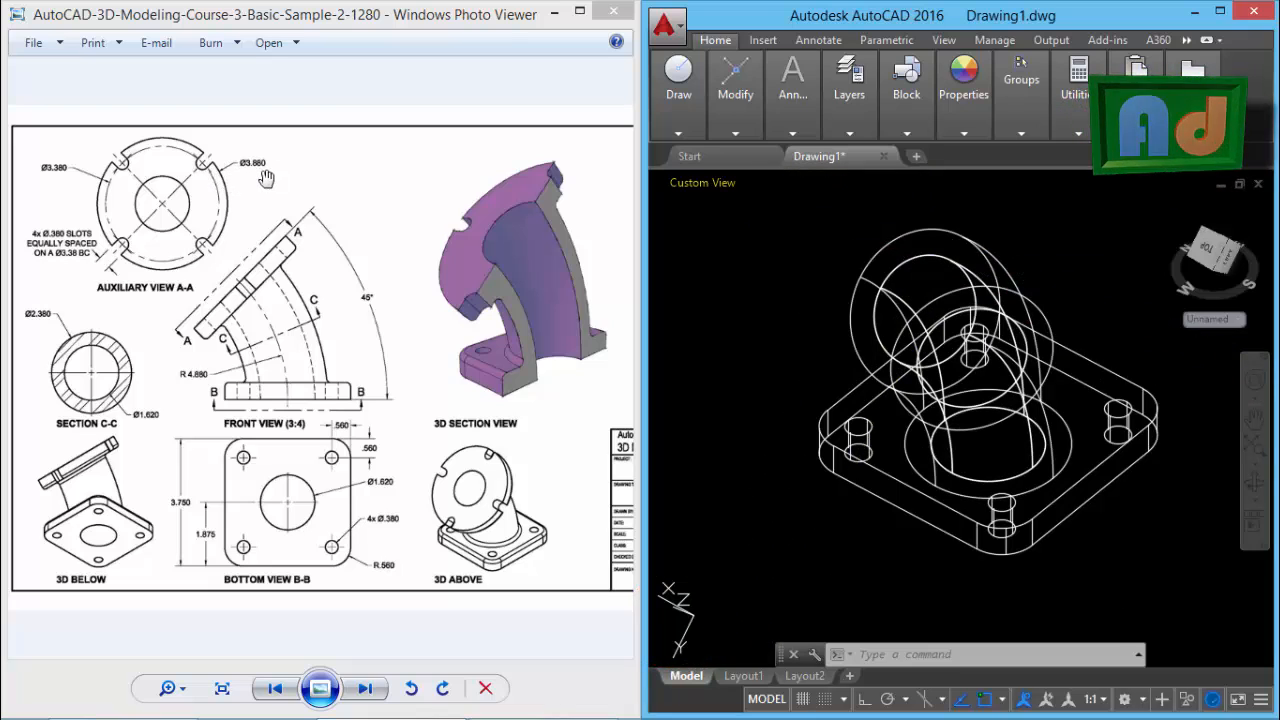
Step: Draw a 3.88 diameter circle centred on the pipe's upper end face
{"action": "type", "text": "c"}
{"action": "key", "text": "Return"}
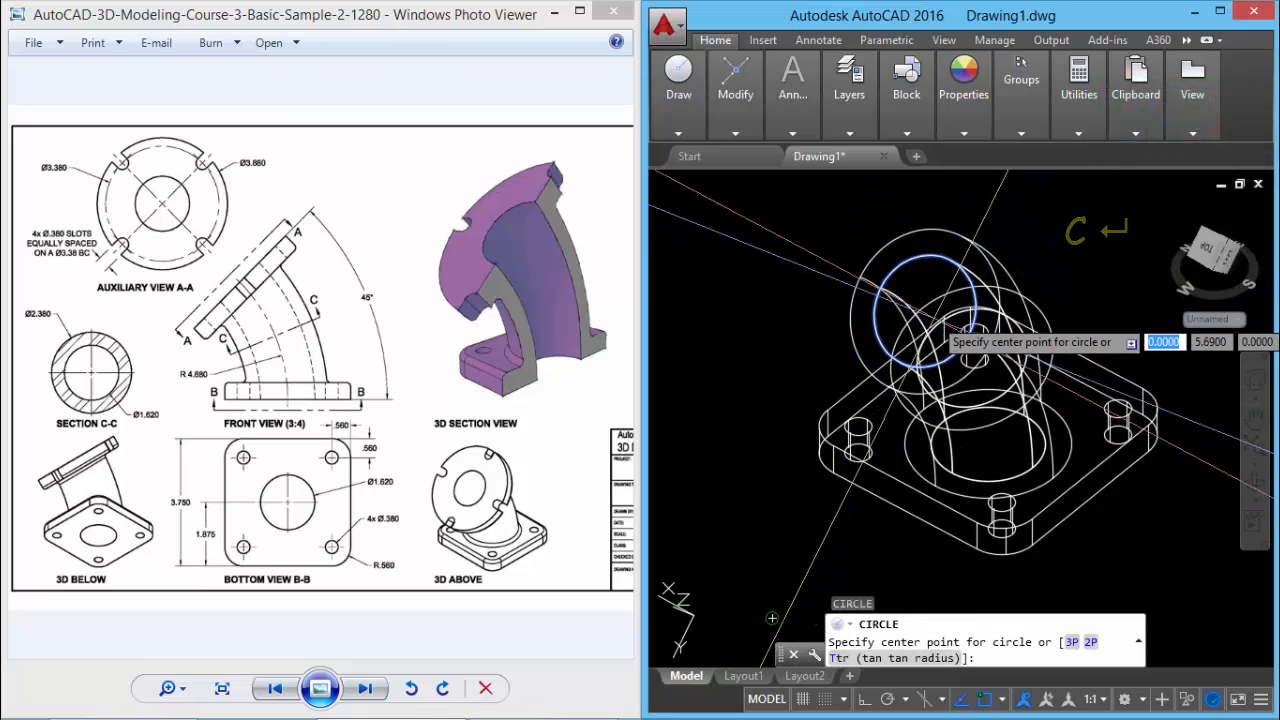
{"action": "type", "text": "cen"}
{"action": "key", "text": "Return"}
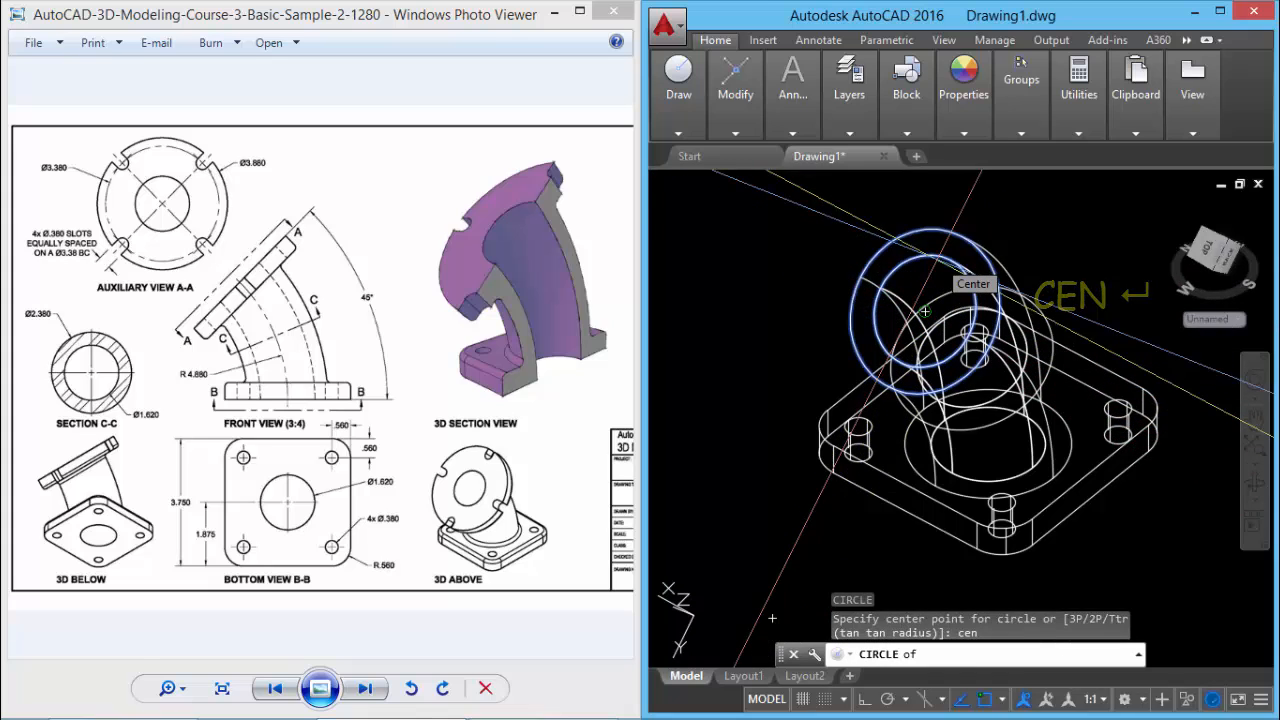
{"action": "left_click", "coordinate": [925, 312]}
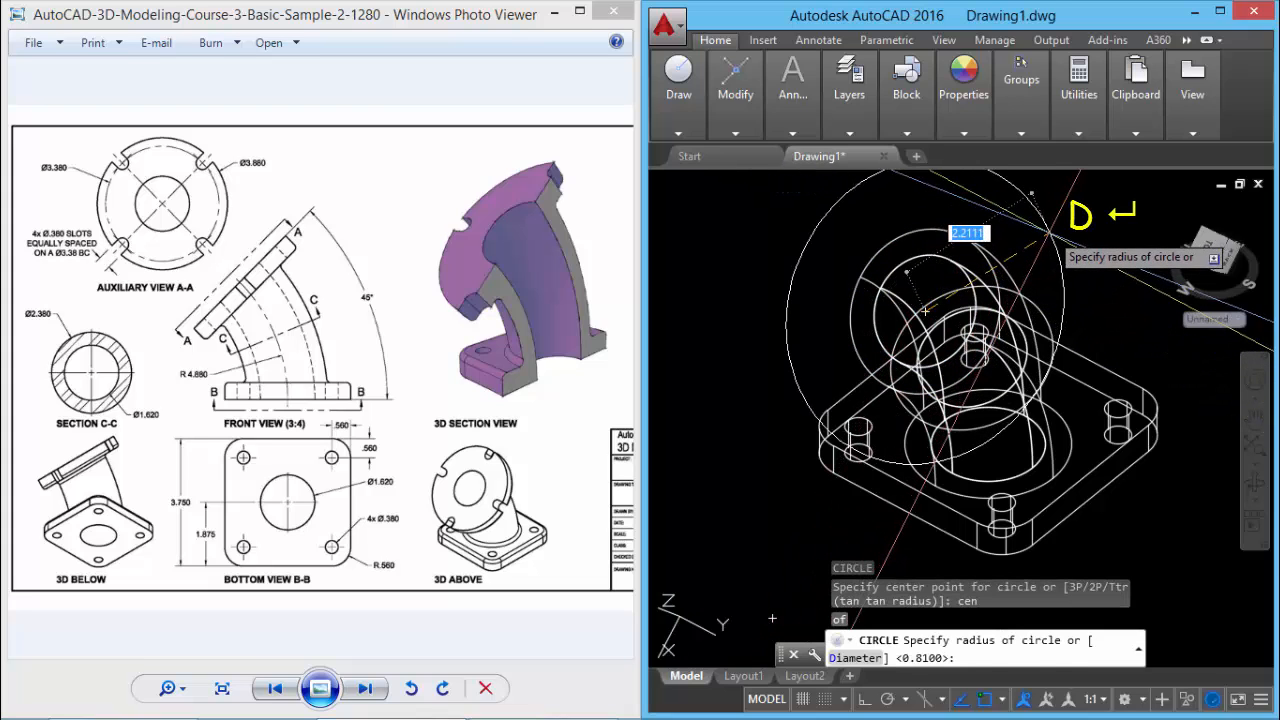
{"action": "key", "text": "Return"}
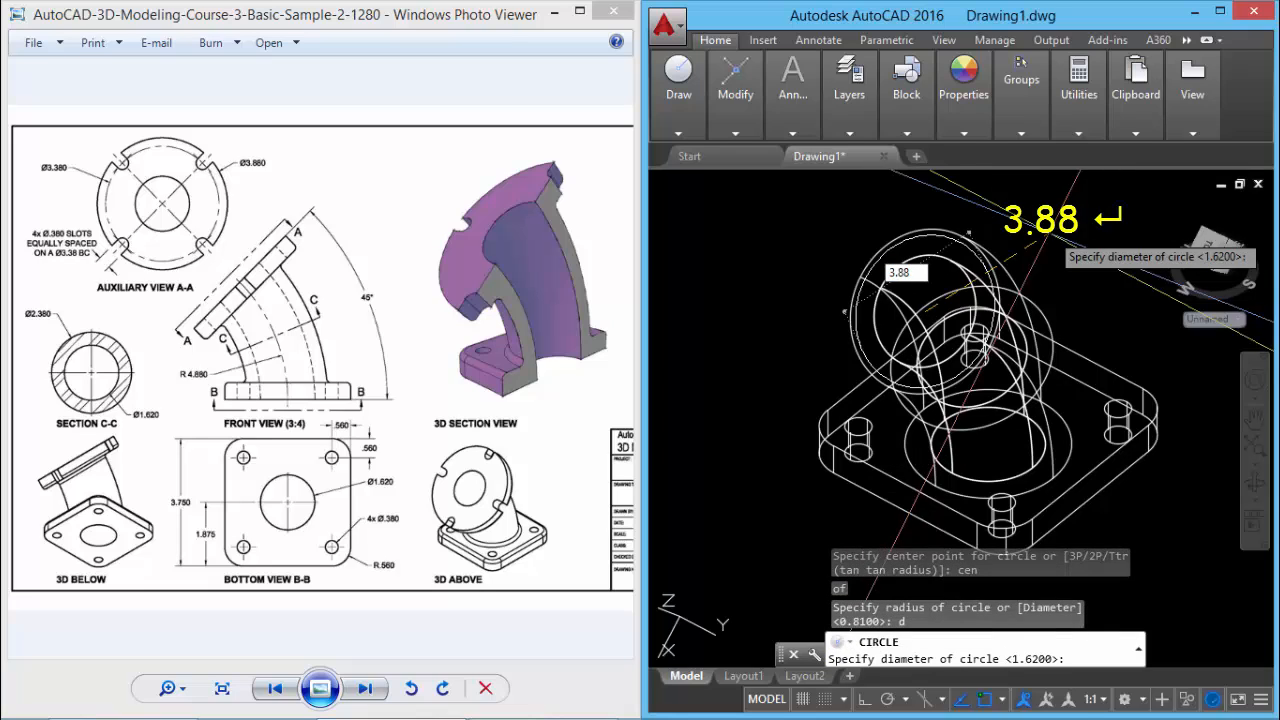
{"action": "key", "text": "Return"}
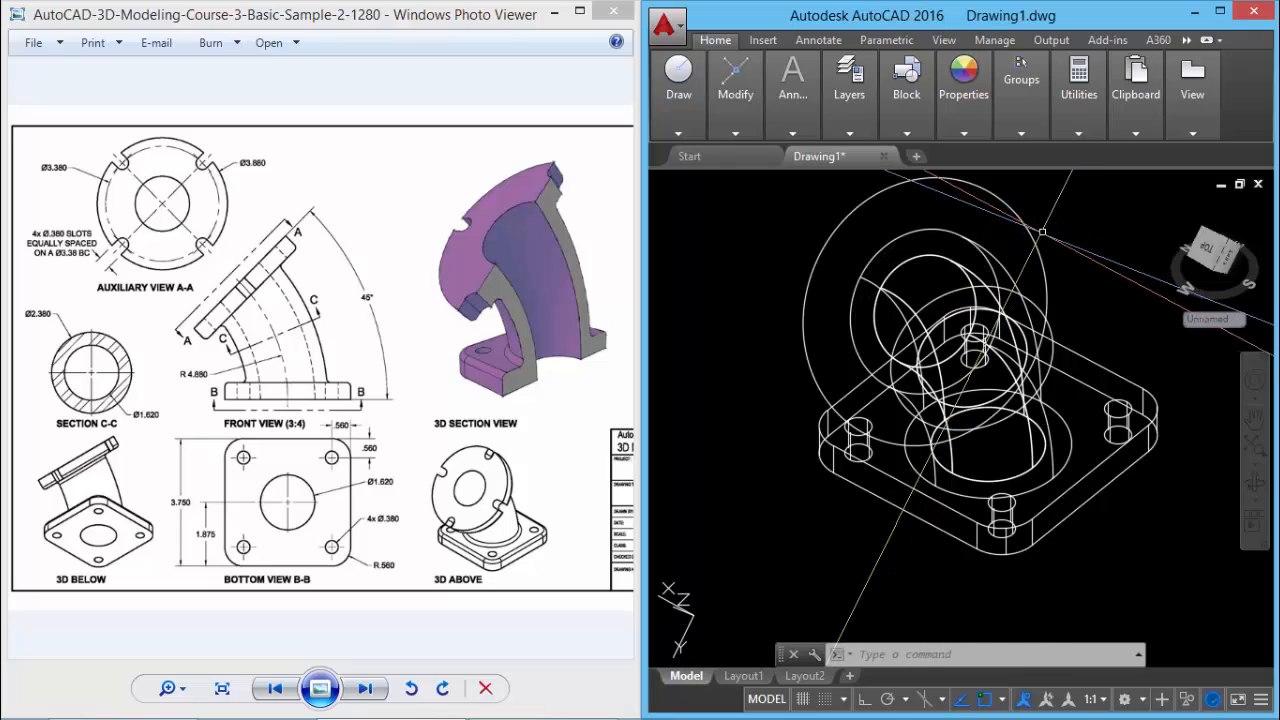
Step: Hide the pipe and base flange objects with HIDEOBJECTS, keeping only the 3.88 diameter circle displayed
{"action": "middle_click_drag", "start_coordinate": [1042, 232], "coordinate": [1040, 300], "text": "shift"}
{"action": "left_click", "coordinate": [1152, 530]}
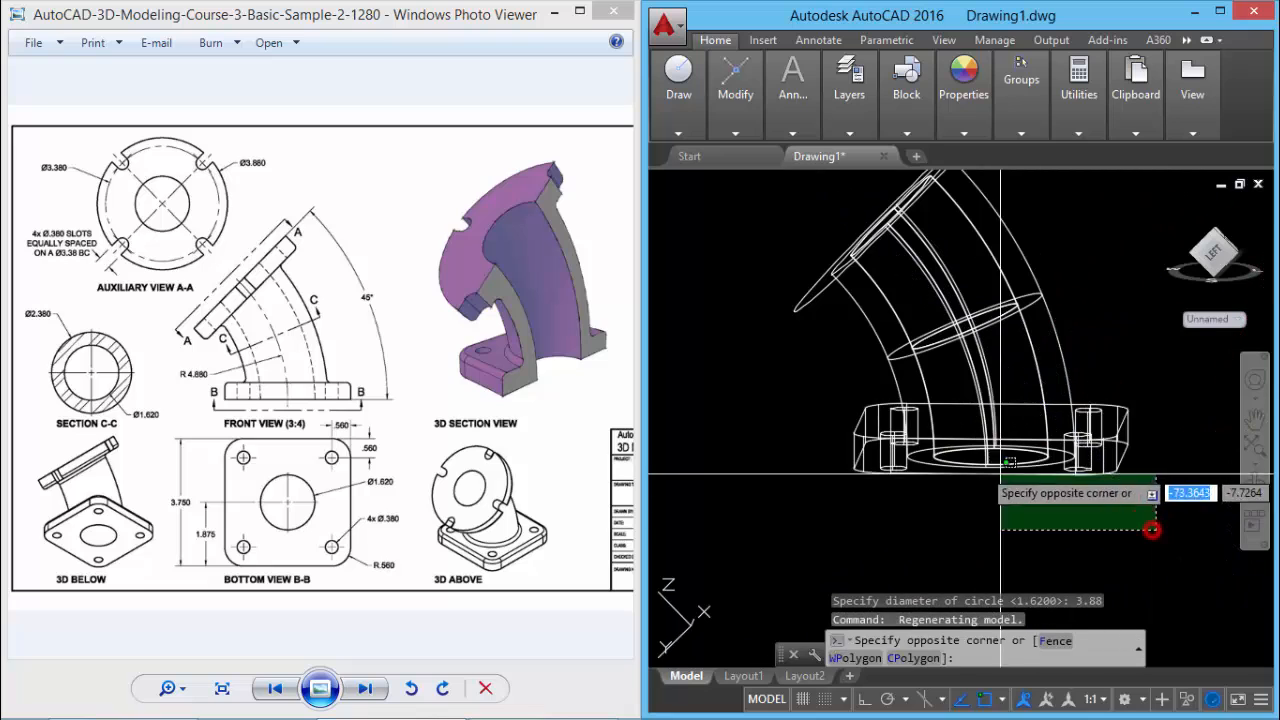
{"action": "left_click", "coordinate": [814, 302]}
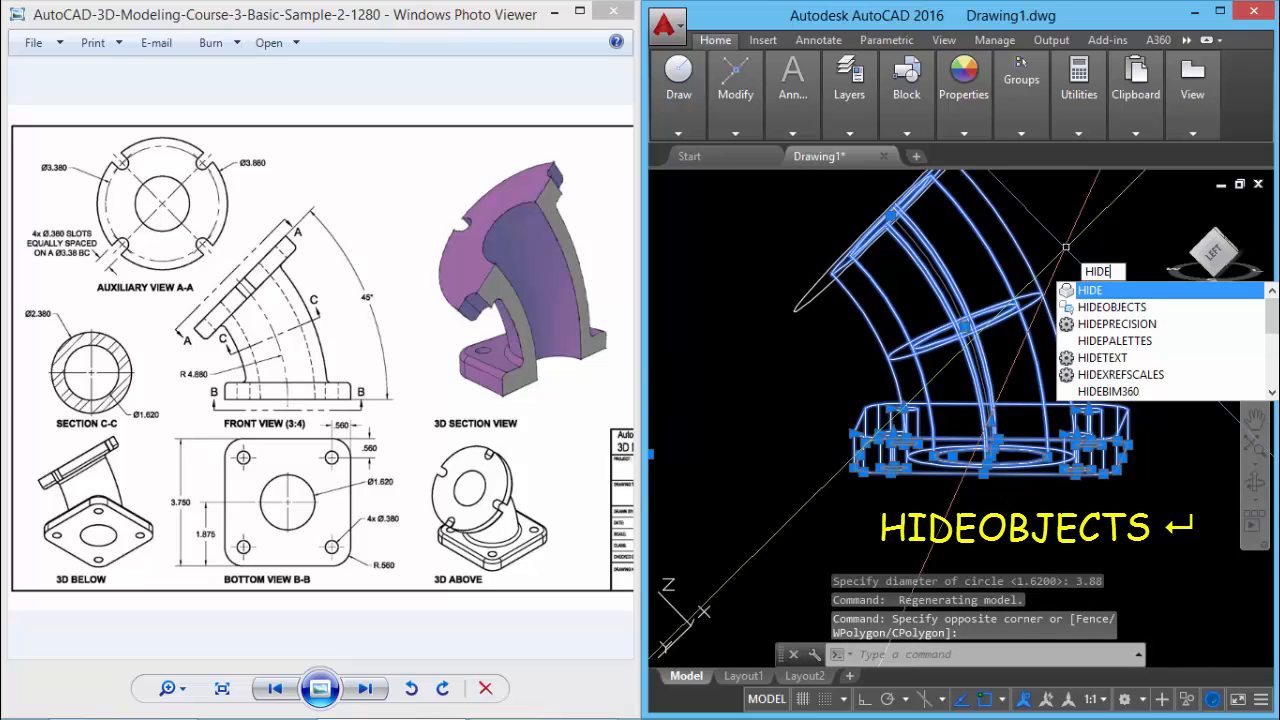
{"action": "key", "text": "Down"}
{"action": "key", "text": "Return"}
{"action": "middle_click_drag", "start_coordinate": [1066, 247], "coordinate": [1063, 410], "text": "shift"}
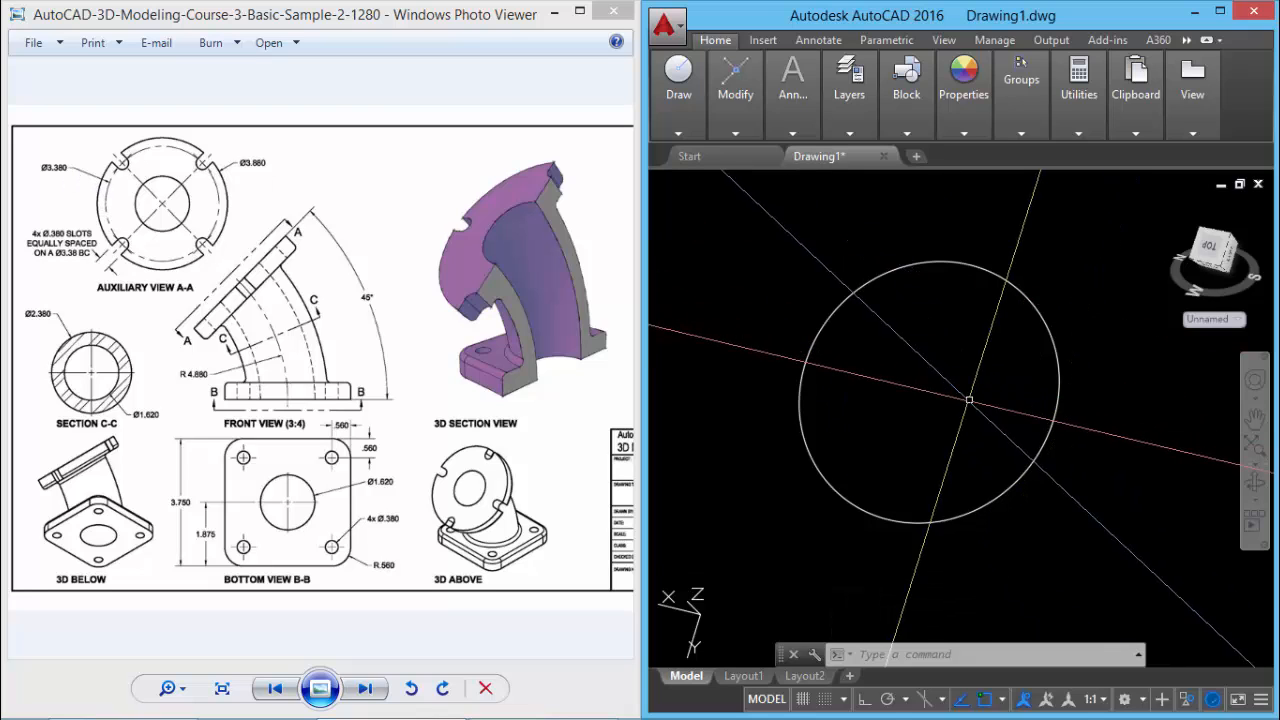
Step: Draw a 3.38 diameter bolt circle concentric with the 3.88 diameter flange circle
{"action": "type", "text": "c"}
{"action": "key", "text": "Return"}
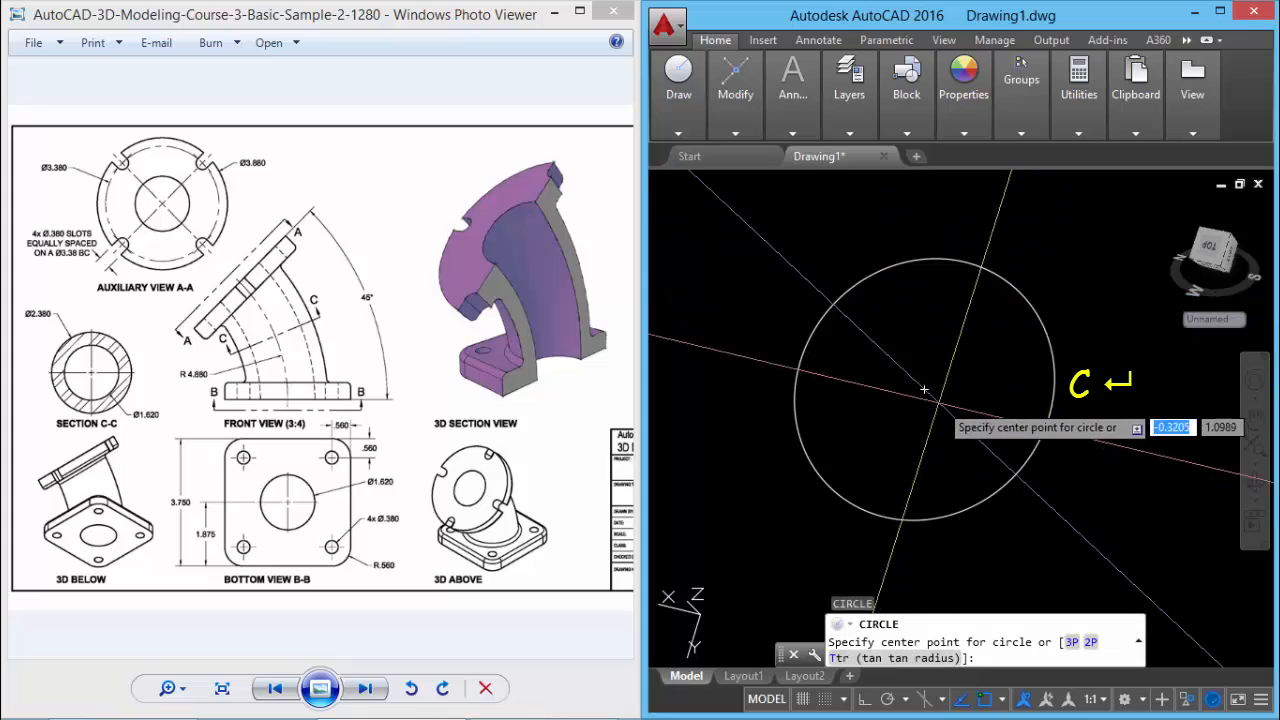
{"action": "left_click", "coordinate": [924, 389]}
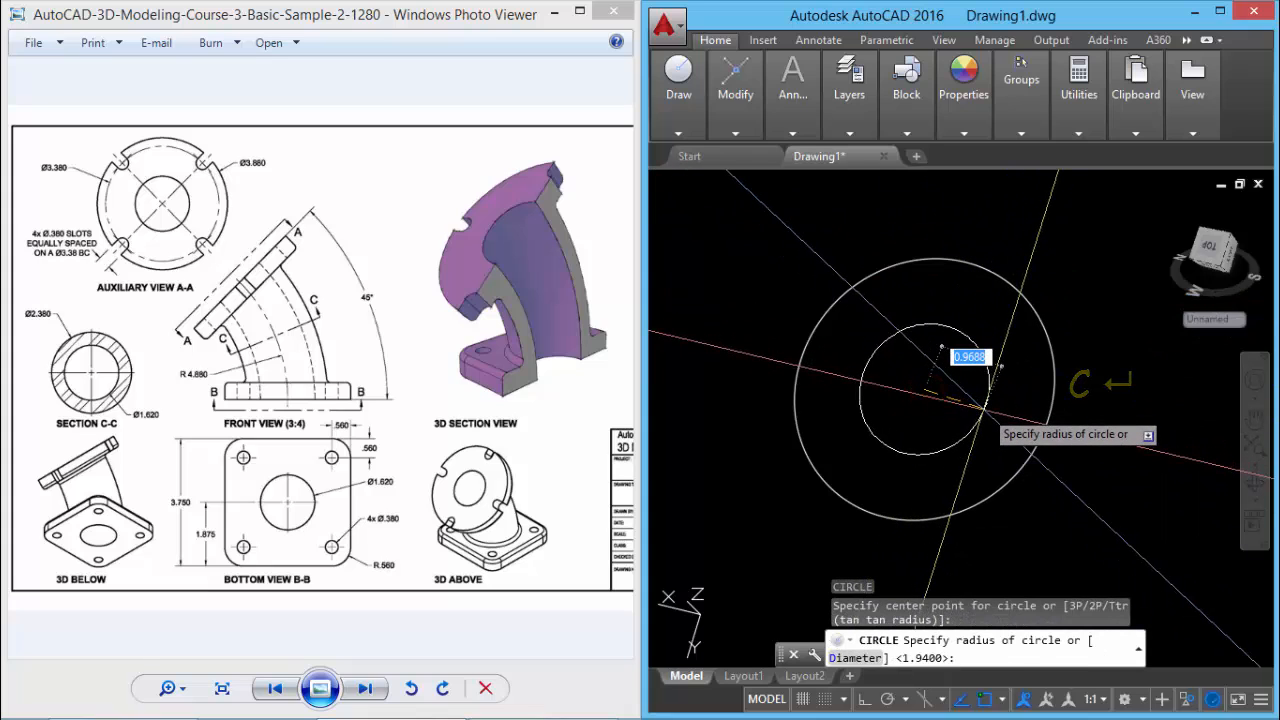
{"action": "type", "text": "d"}
{"action": "key", "text": "Return"}
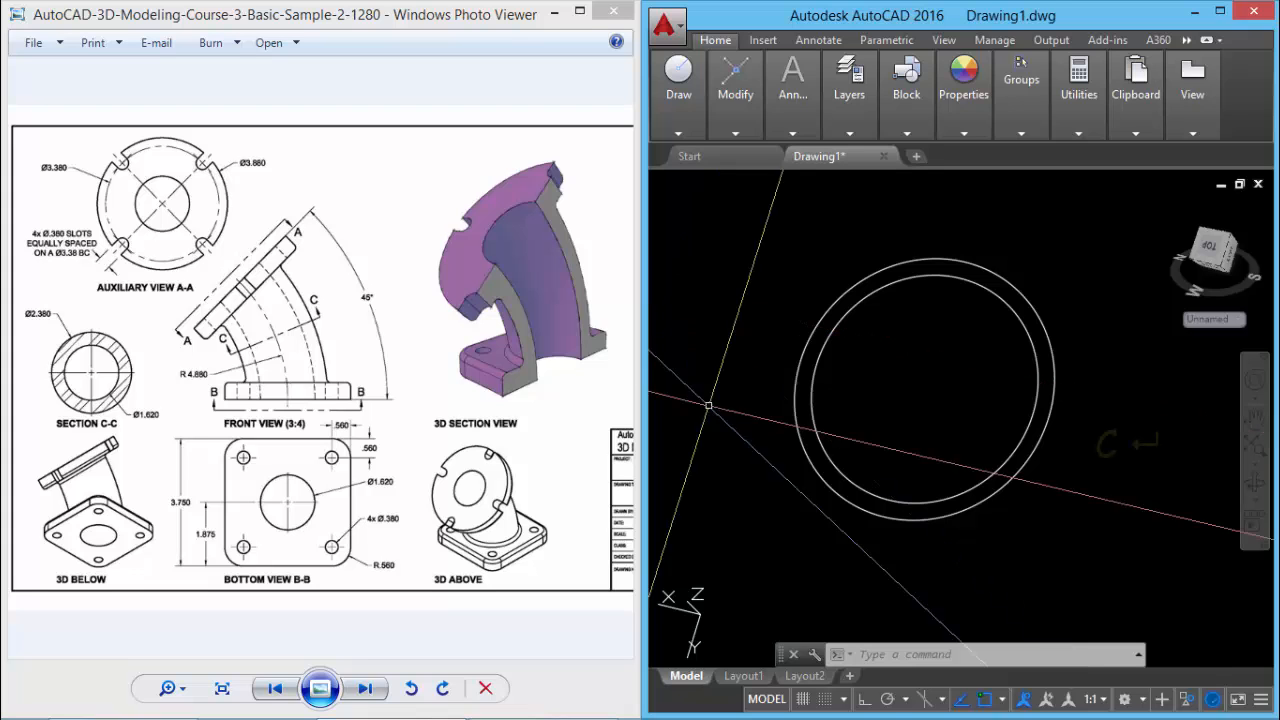
Step: Draw a 0.38 diameter circle centred on the lower quadrant of the 3.38 diameter bolt circle
{"action": "key", "text": "Return"}
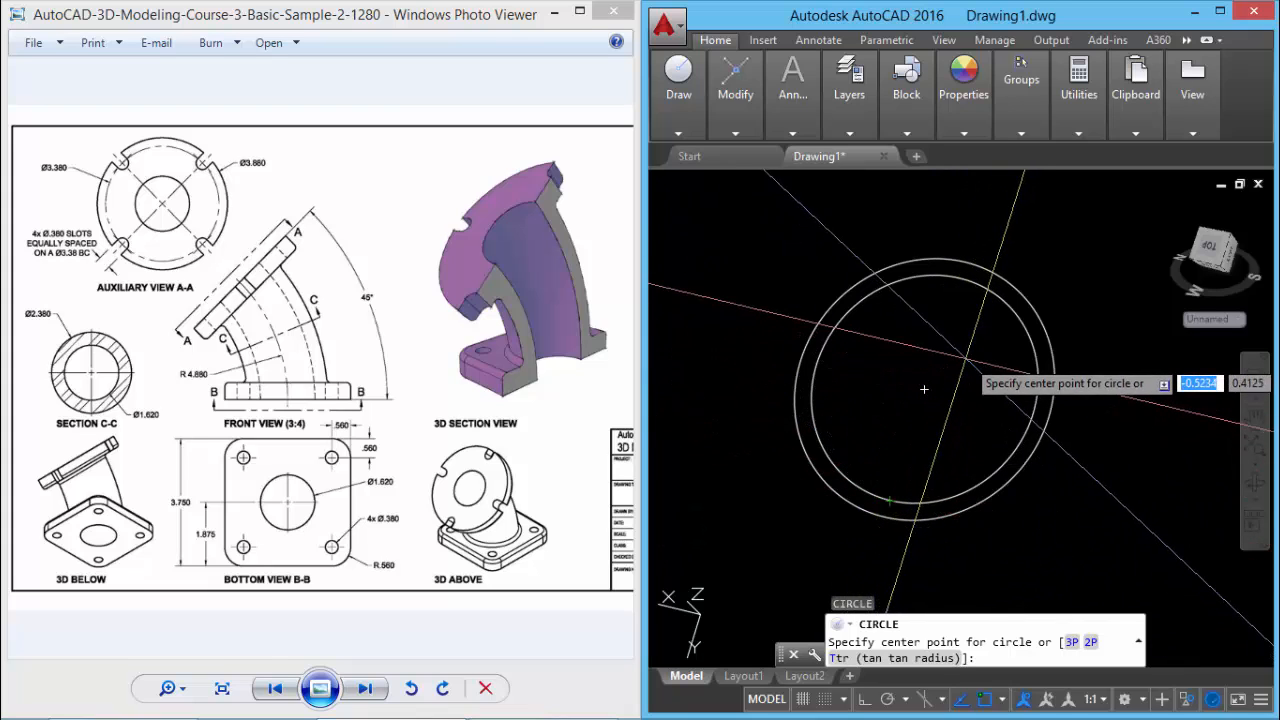
{"action": "right_click", "coordinate": [970, 355], "text": "shift"}
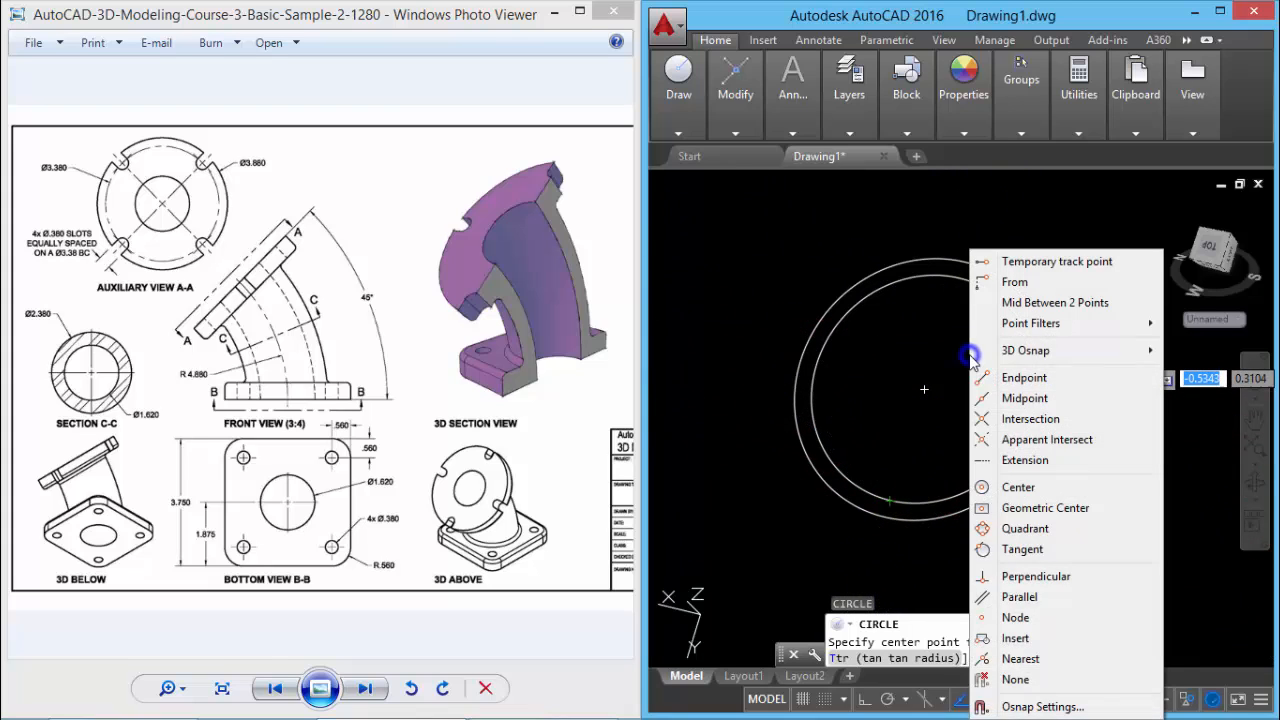
{"action": "left_click", "coordinate": [1030, 530]}
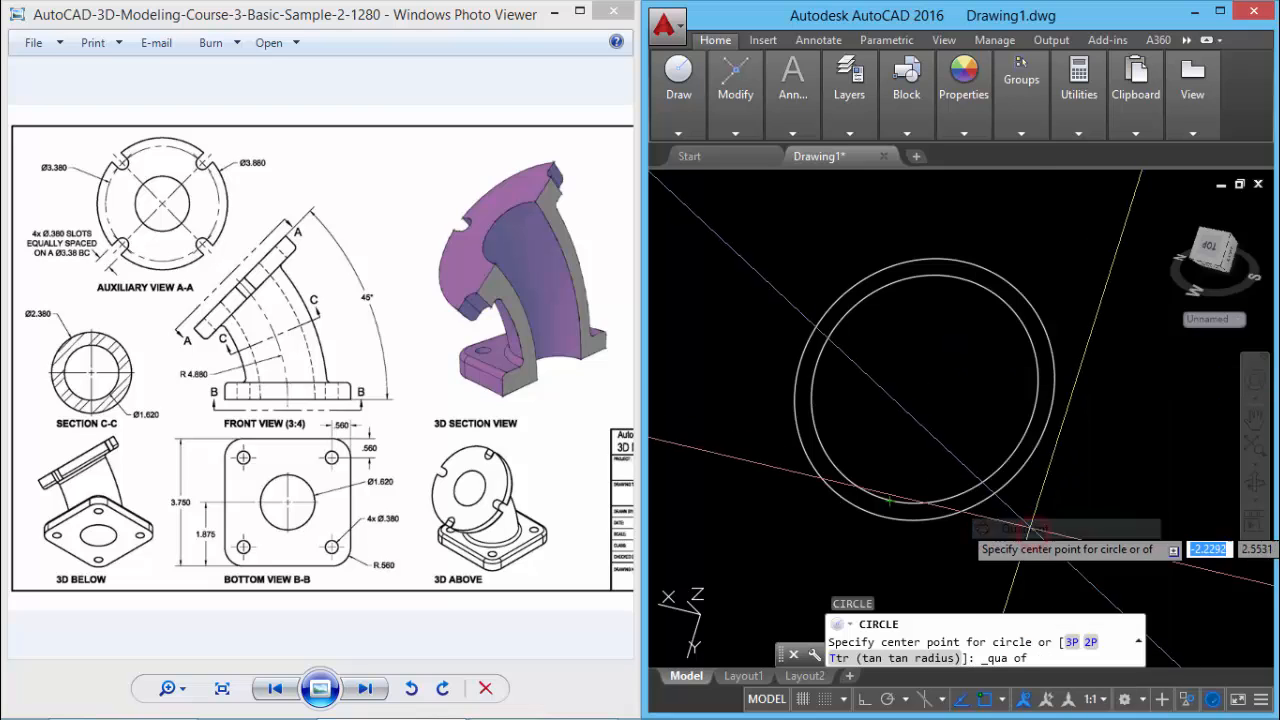
{"action": "left_click", "coordinate": [889, 500]}
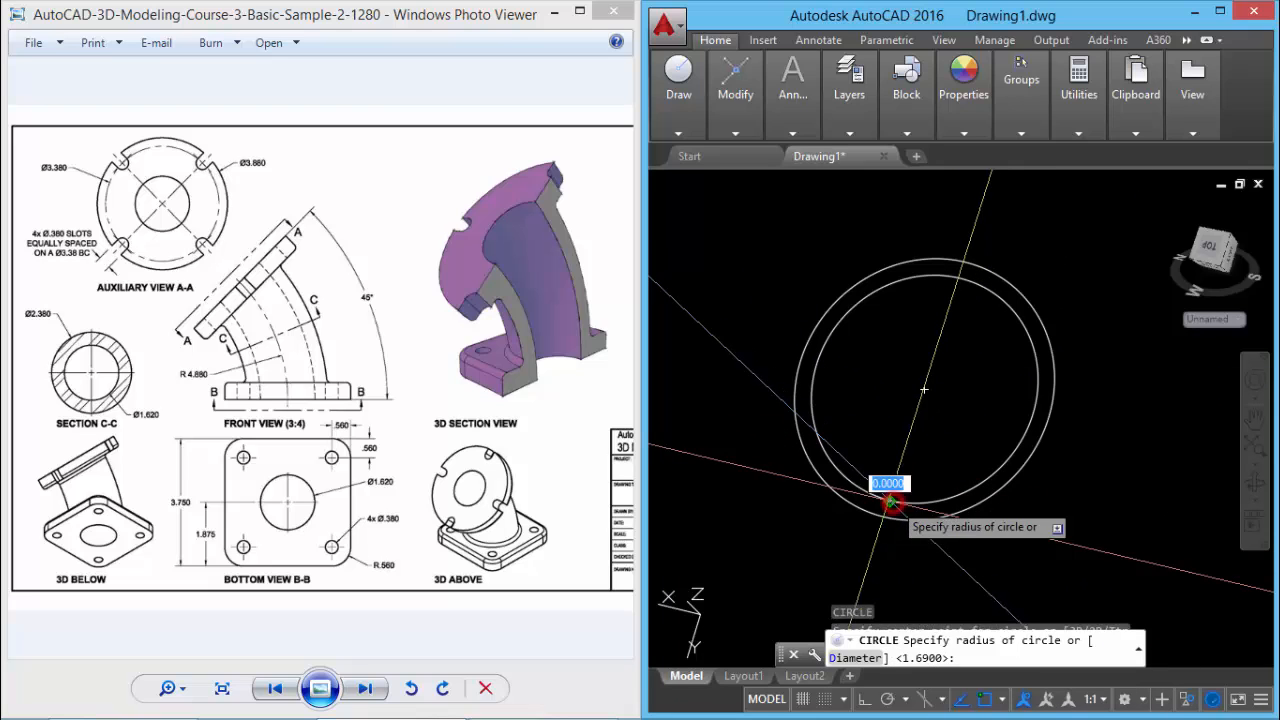
{"action": "type", "text": "D"}
{"action": "key", "text": "Return"}
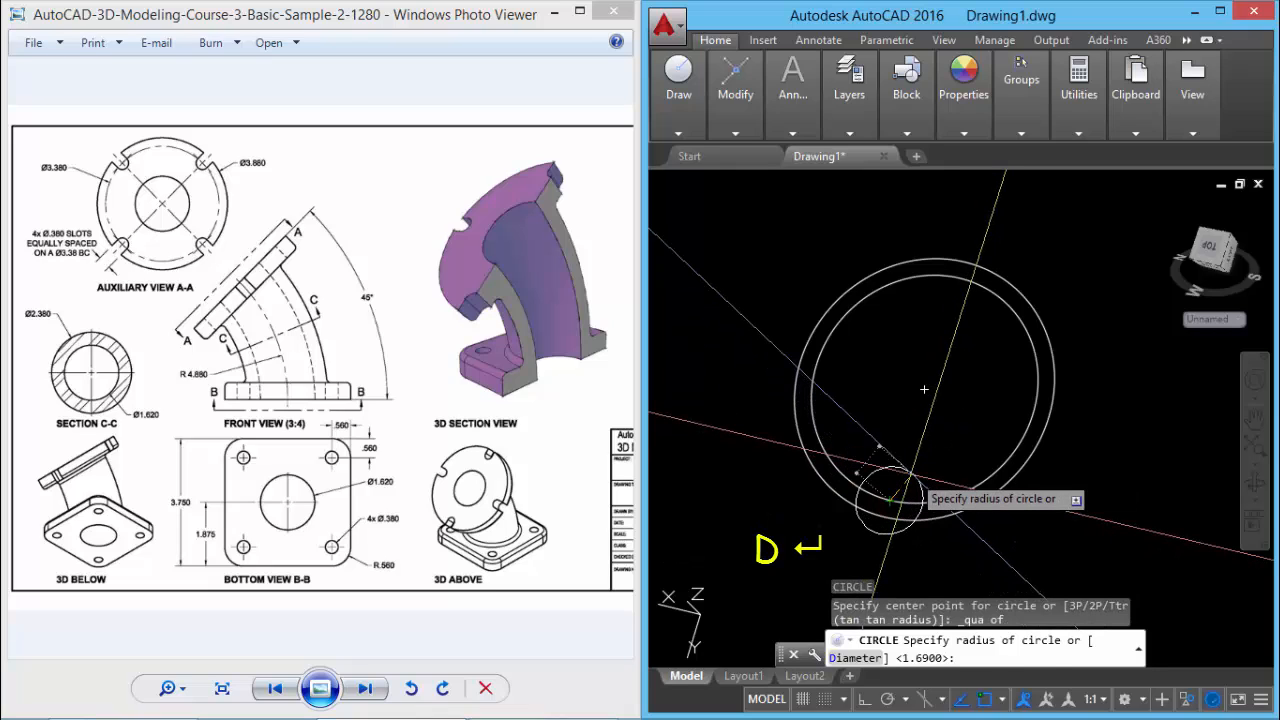
{"action": "type", "text": "d"}
{"action": "key", "text": "Return"}
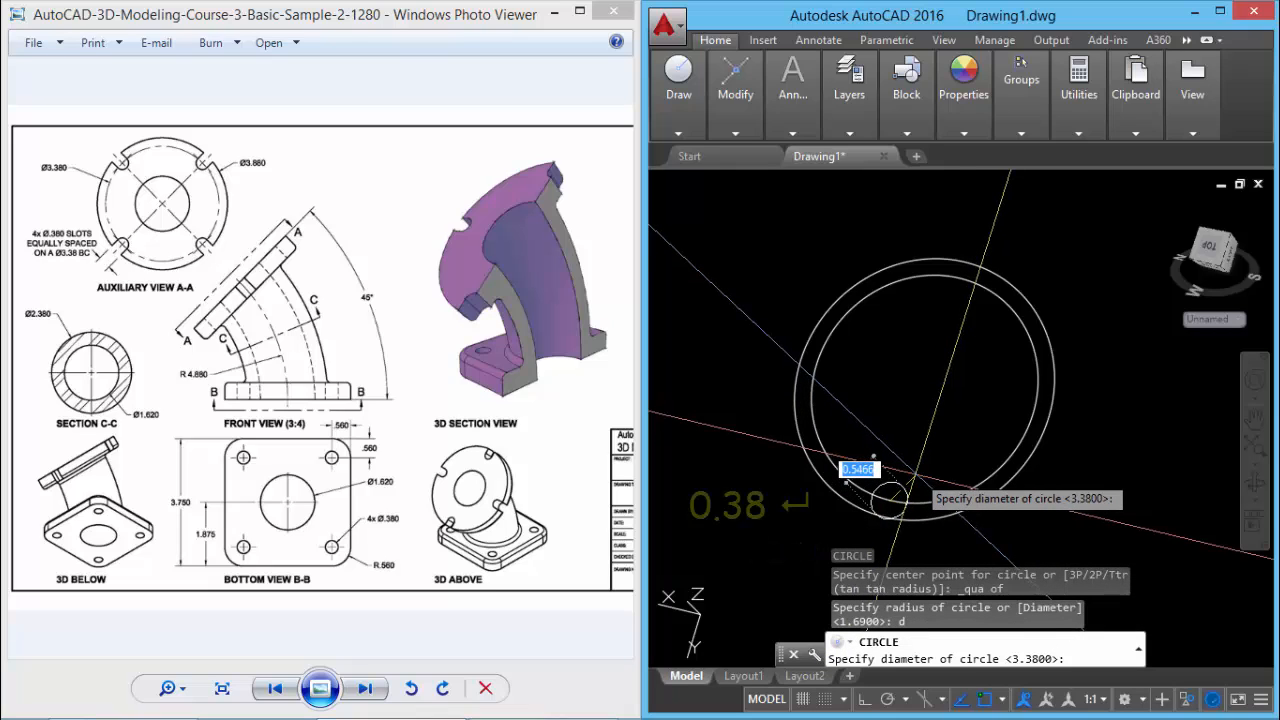
{"action": "type", "text": "0.38"}
{"action": "key", "text": "Return"}
Step: With Ortho on, draw parallel lines about 0.53 and 0.57 long from the small circle's two side quadrants outward past the flange circle
{"action": "scroll", "coordinate": [977, 521], "scroll_direction": "up", "scroll_amount": 5}
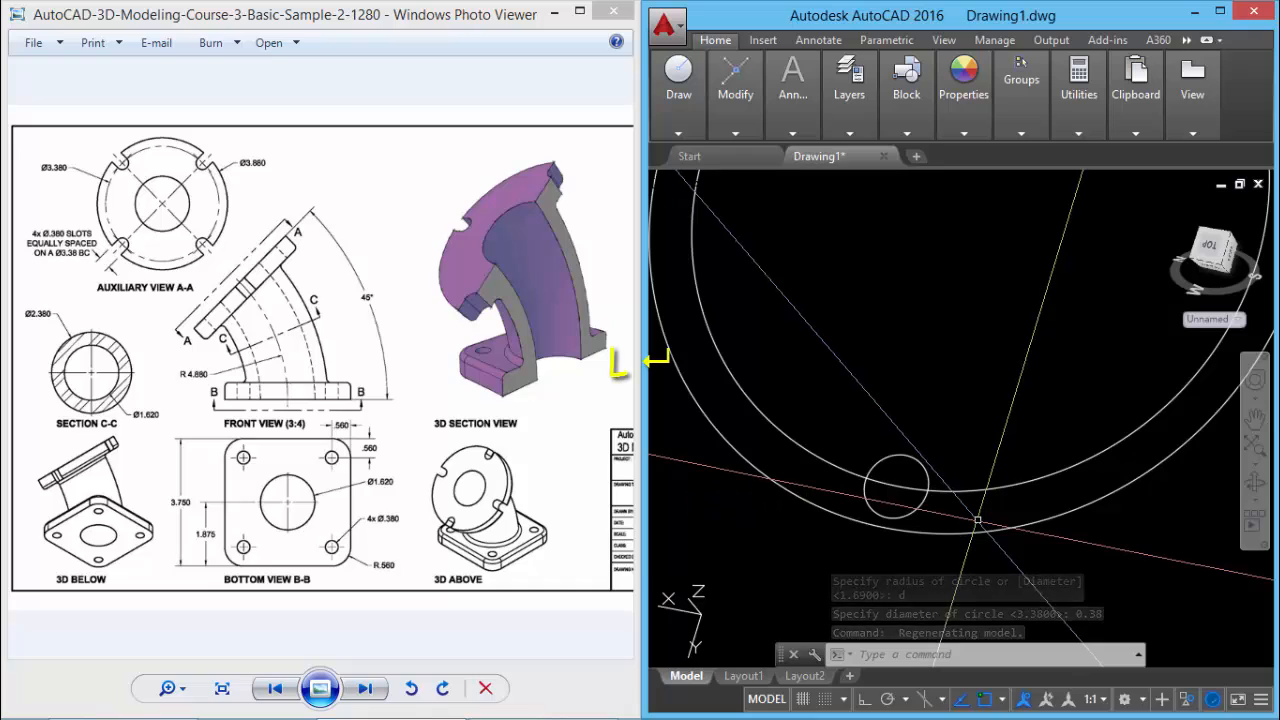
{"action": "type", "text": "l"}
{"action": "key", "text": "Return"}
{"action": "key", "text": "F8"}
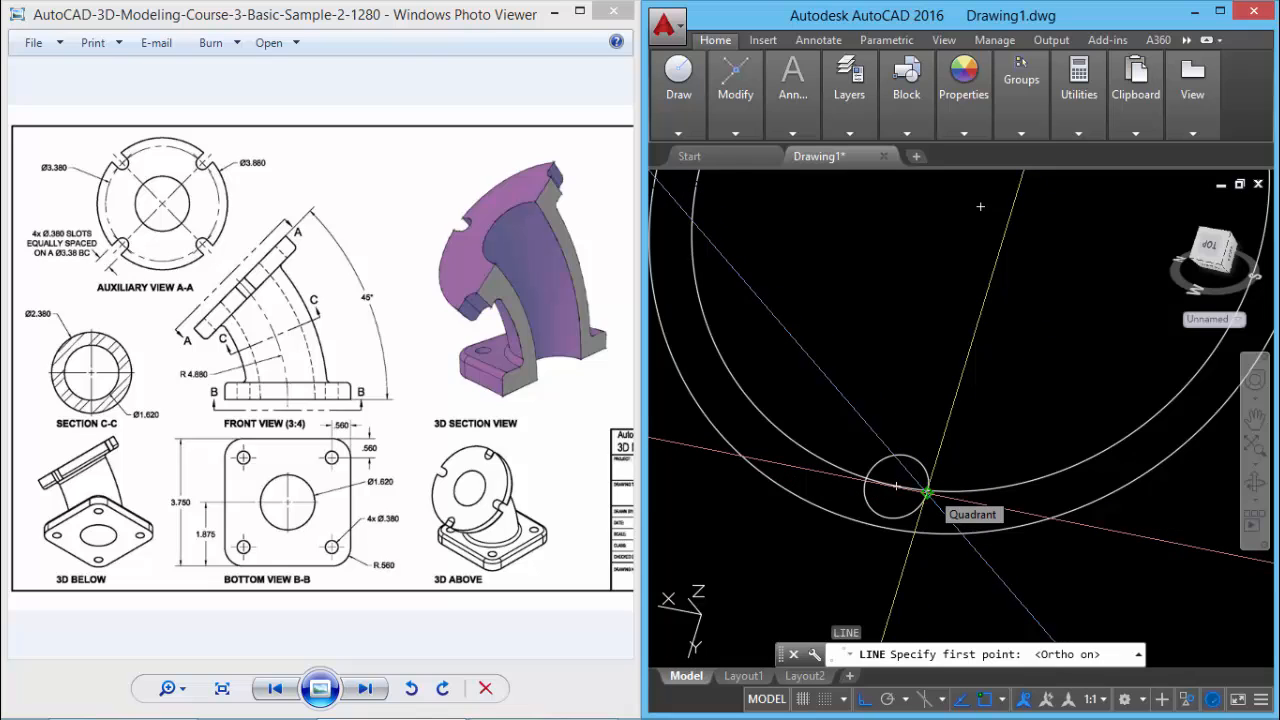
{"action": "left_click", "coordinate": [927, 493]}
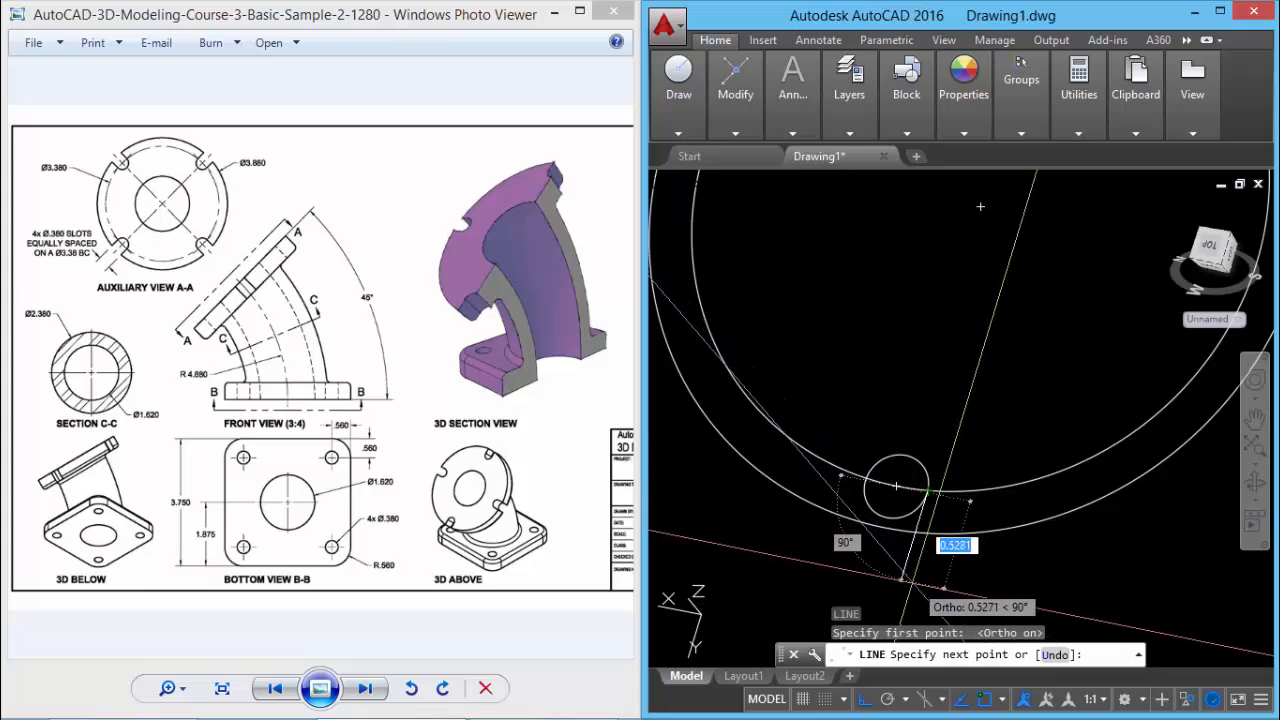
{"action": "left_click", "coordinate": [904, 579]}
{"action": "key", "text": "Return"}
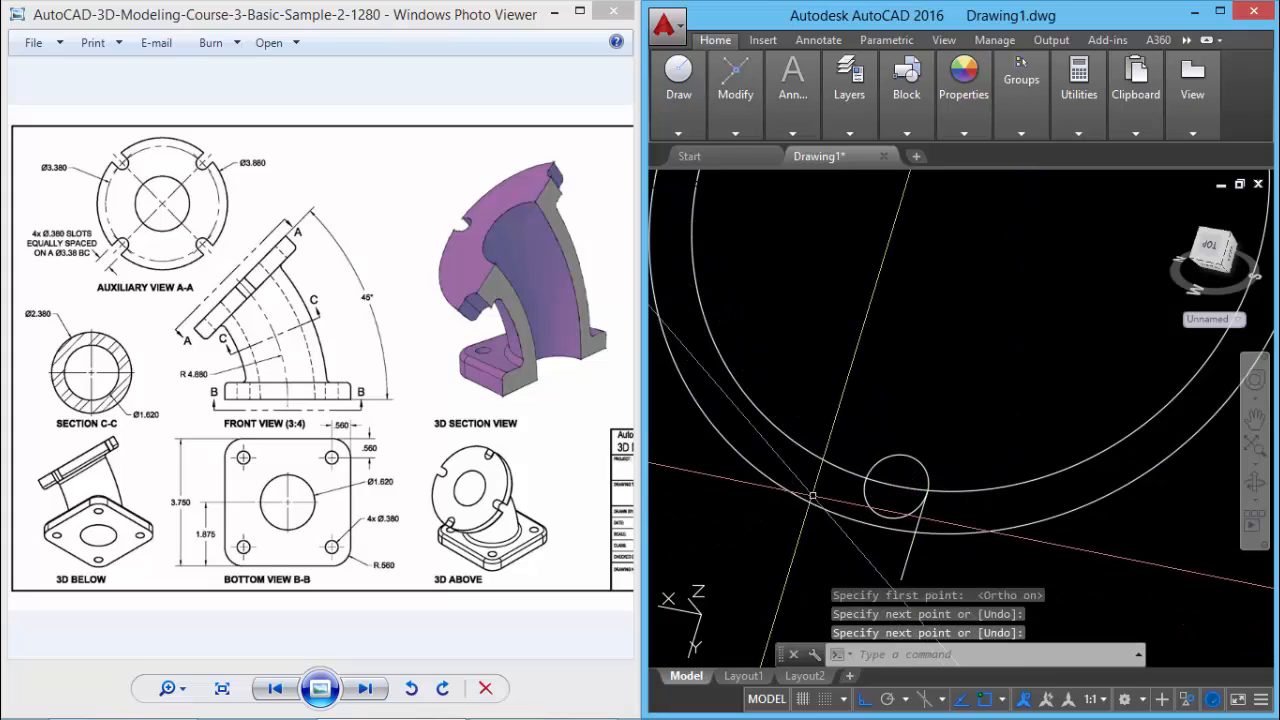
{"action": "key", "text": "Return"}
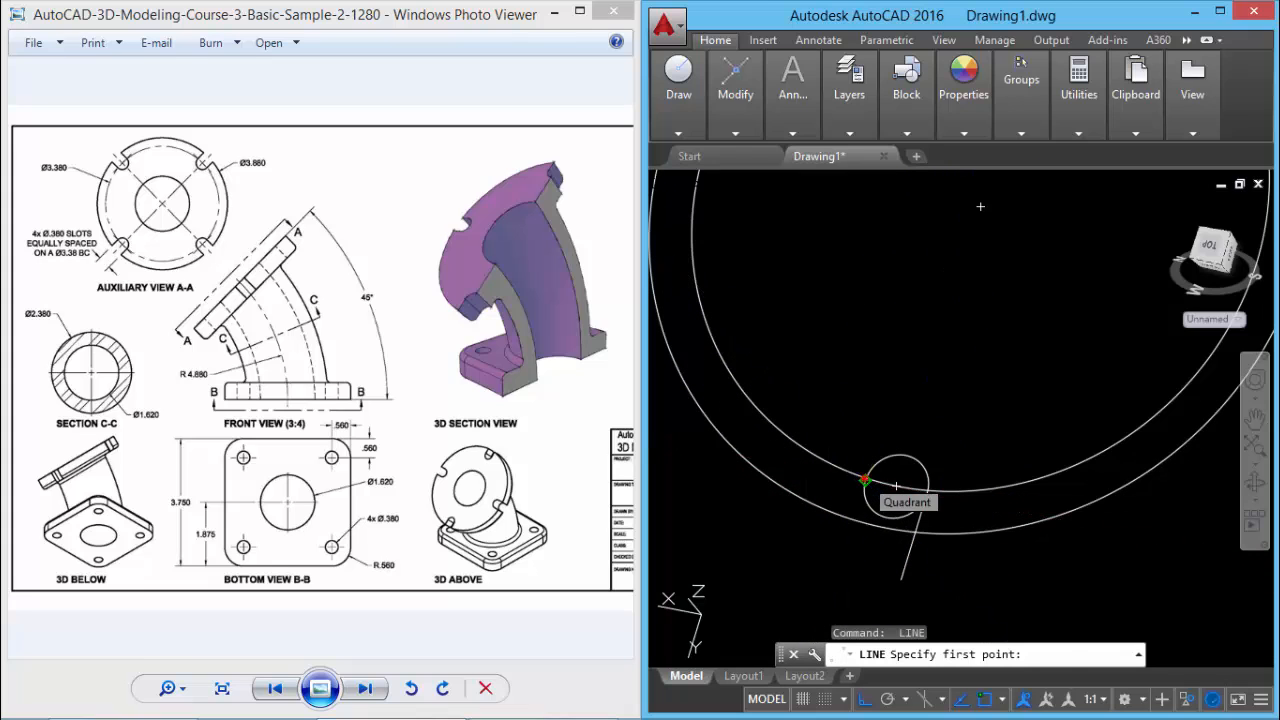
{"action": "left_click", "coordinate": [898, 517]}
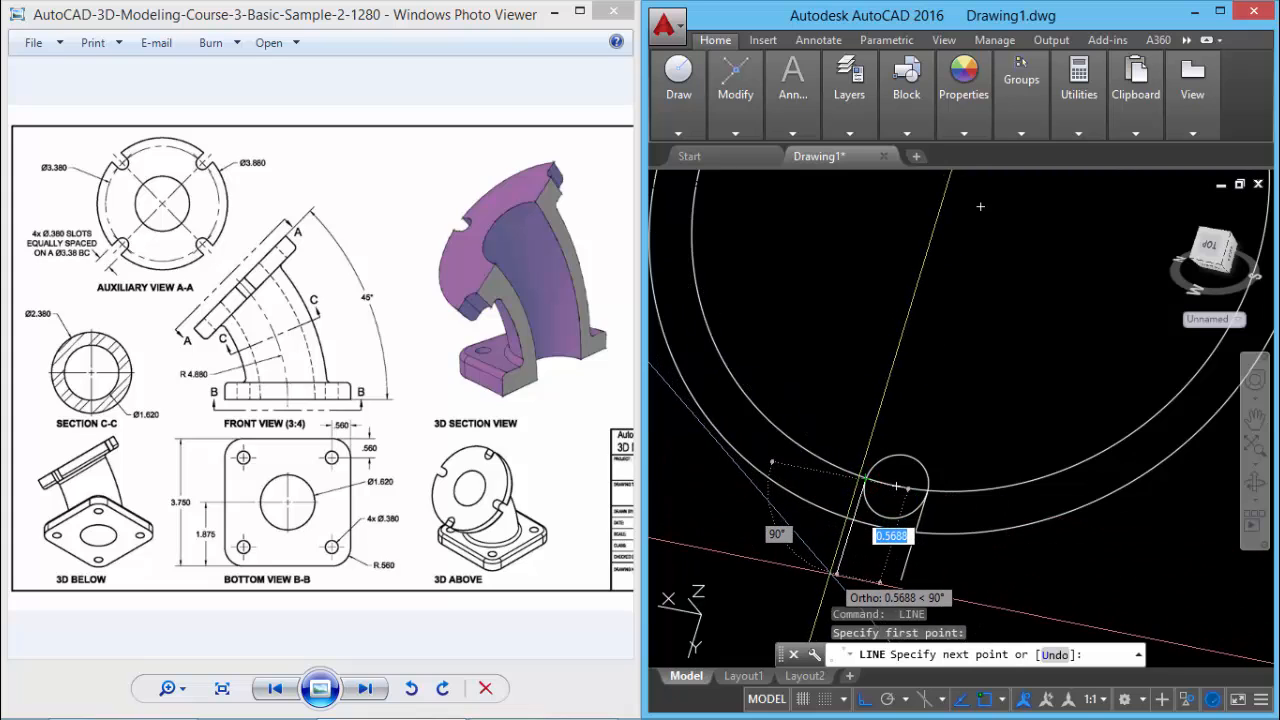
{"action": "left_click", "coordinate": [838, 573]}
{"action": "key", "text": "Return"}
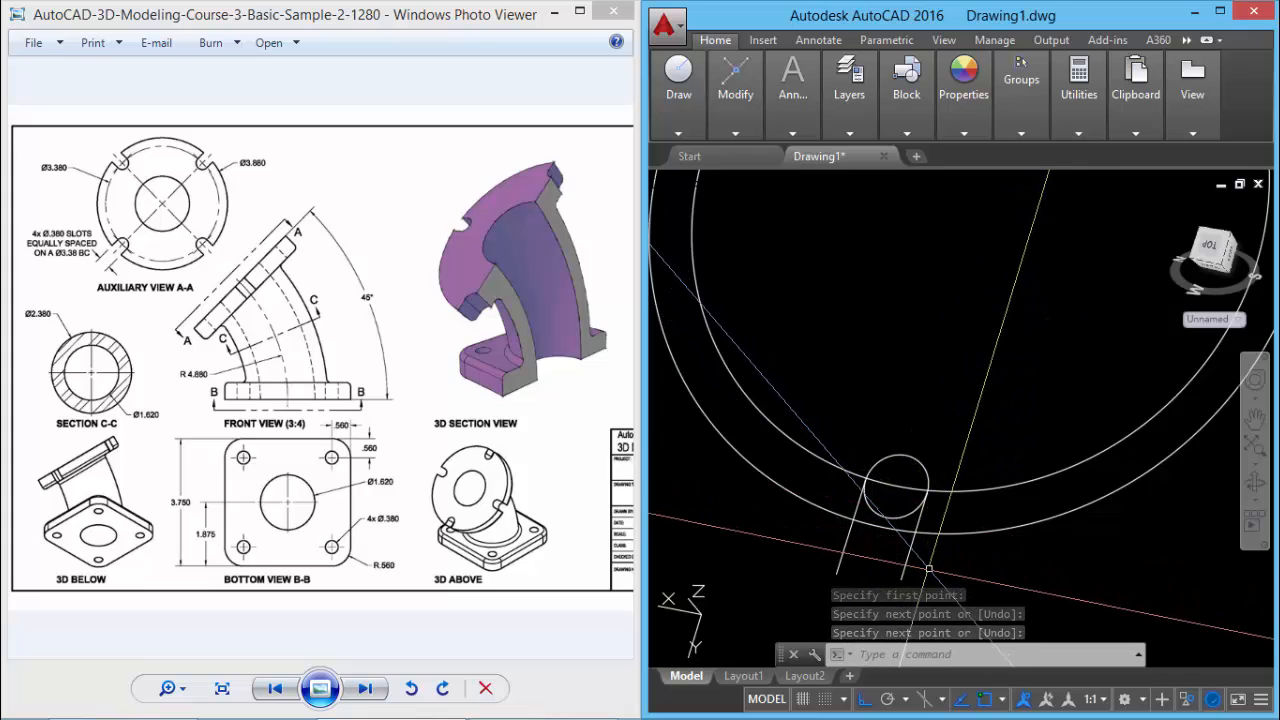
Step: Delete the 3.38 diameter bolt circle
{"action": "key", "text": "Delete"}
{"action": "left_click", "coordinate": [974, 490]}
{"action": "key", "text": "Delete"}
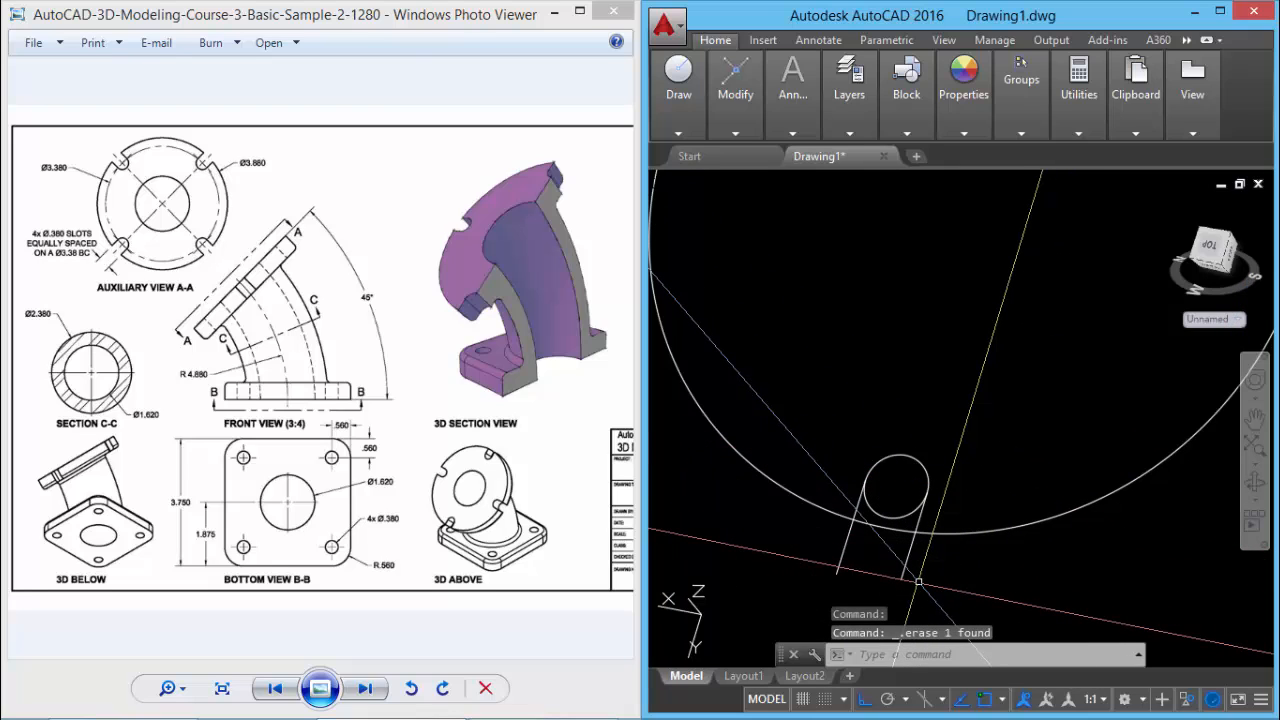
Step: Trim the overhanging line ends, the small circle's outer half and the flange circle's arc between the lines to form an open slot
{"action": "key", "text": "Return"}
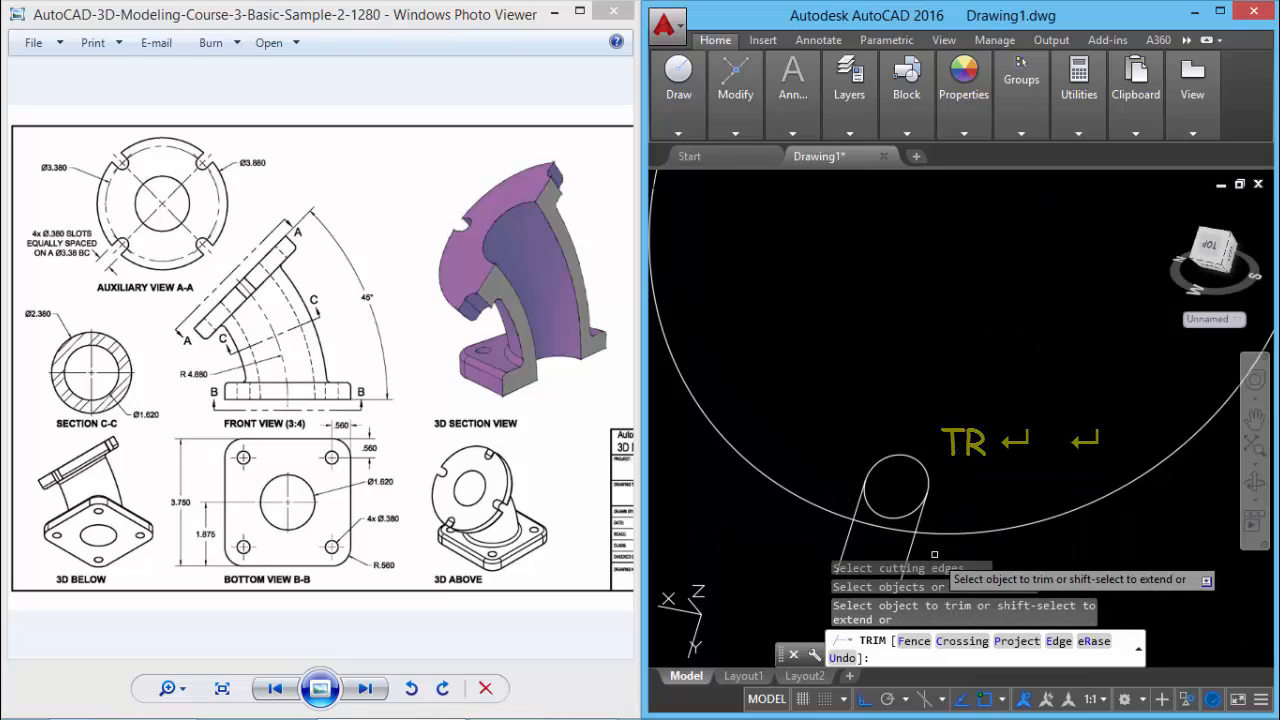
{"action": "left_click", "coordinate": [940, 552]}
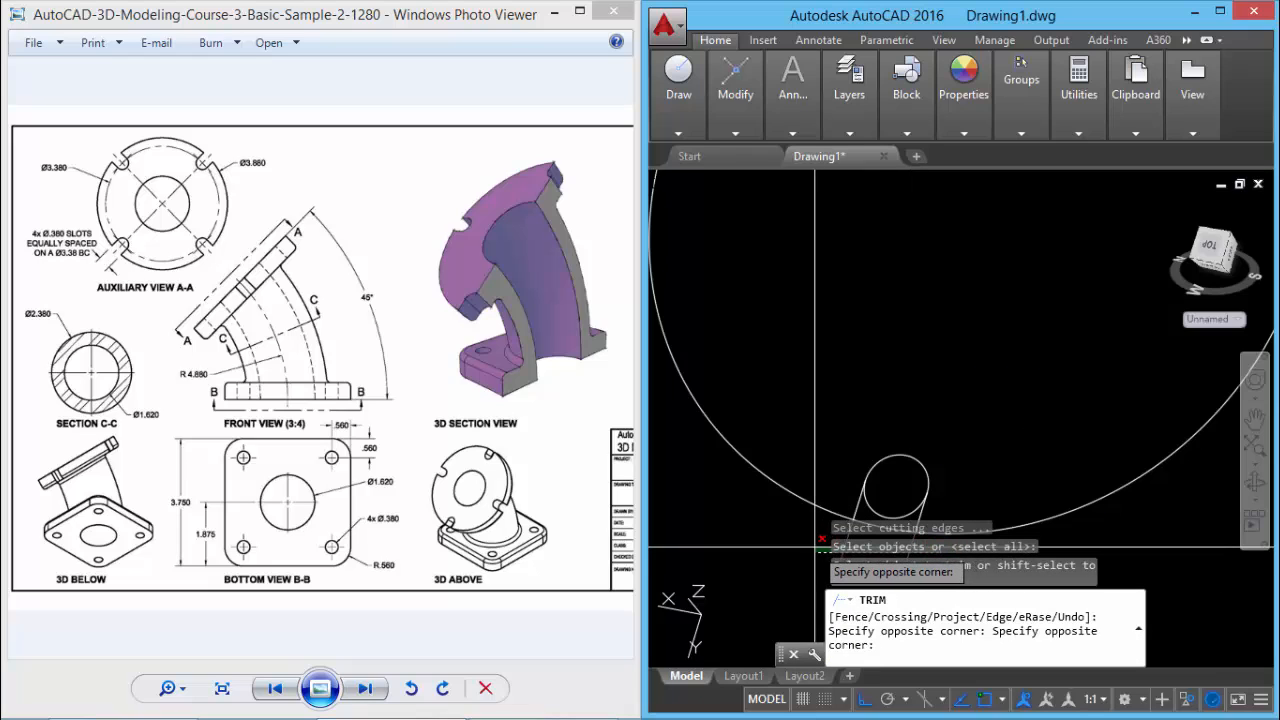
{"action": "left_click", "coordinate": [816, 546]}
{"action": "middle_click_drag", "start_coordinate": [939, 482], "coordinate": [991, 394]}
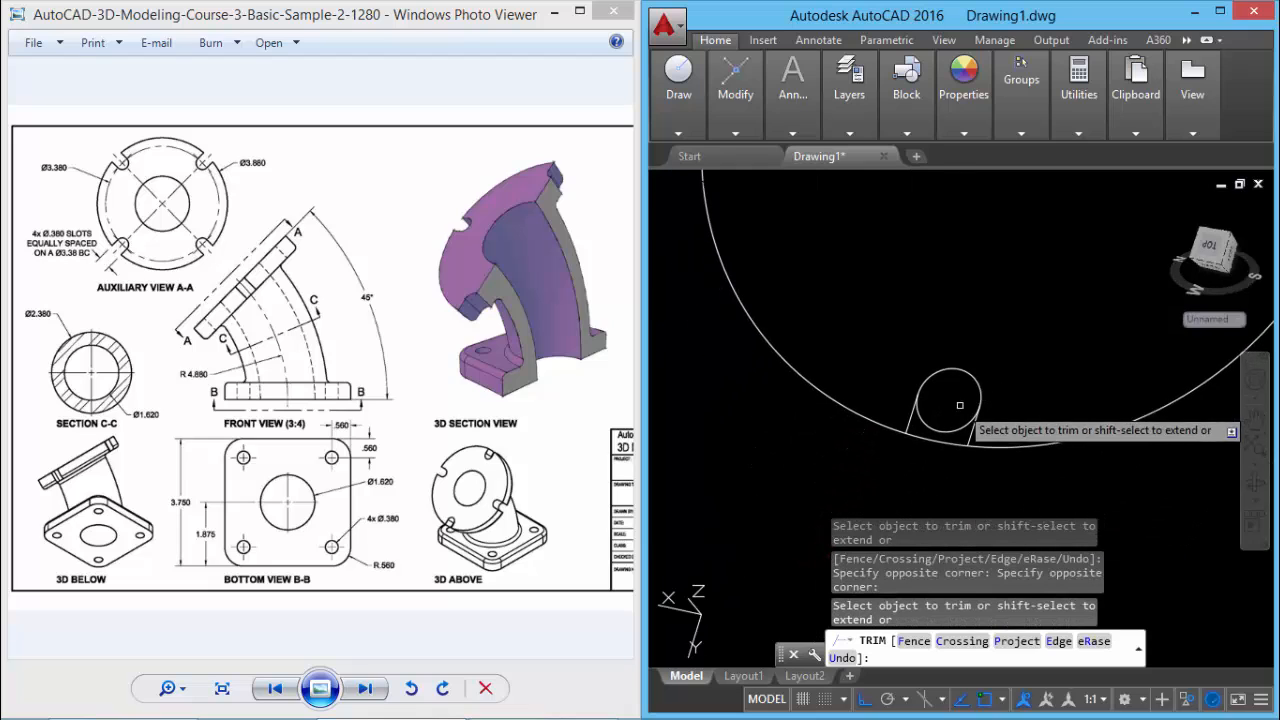
{"action": "left_click", "coordinate": [953, 432]}
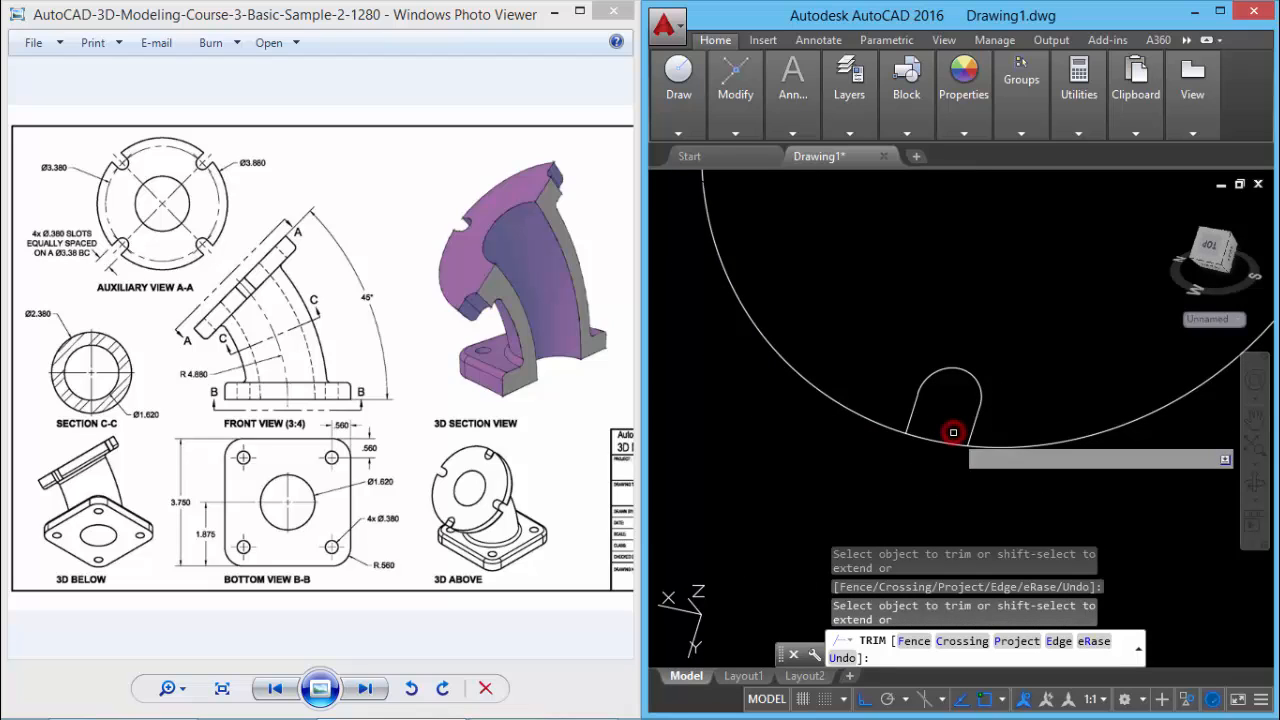
{"action": "right_click", "coordinate": [946, 445]}
{"action": "middle_click_drag", "start_coordinate": [990, 402], "coordinate": [966, 512]}
{"action": "scroll", "coordinate": [969, 469], "scroll_direction": "down", "scroll_amount": 2}
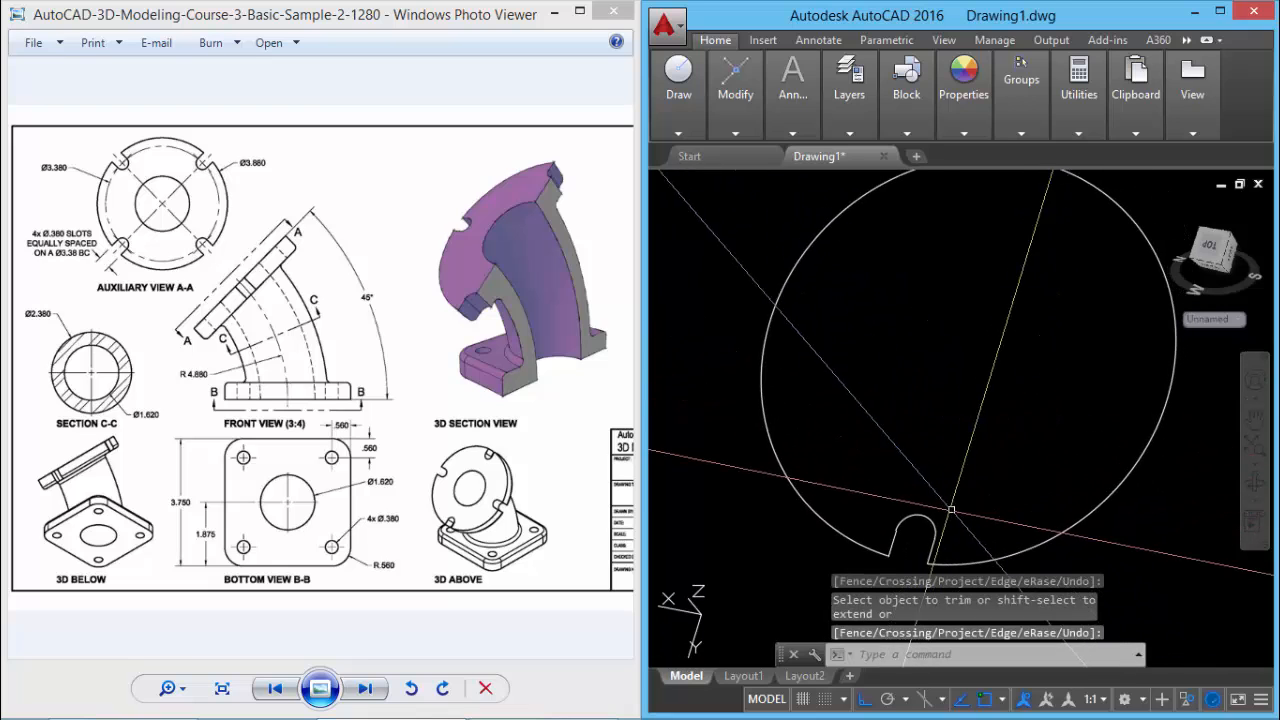
Step: Create a polar array of the slot outline around the flange circle's centre with 4 items
{"action": "type", "text": "ar"}
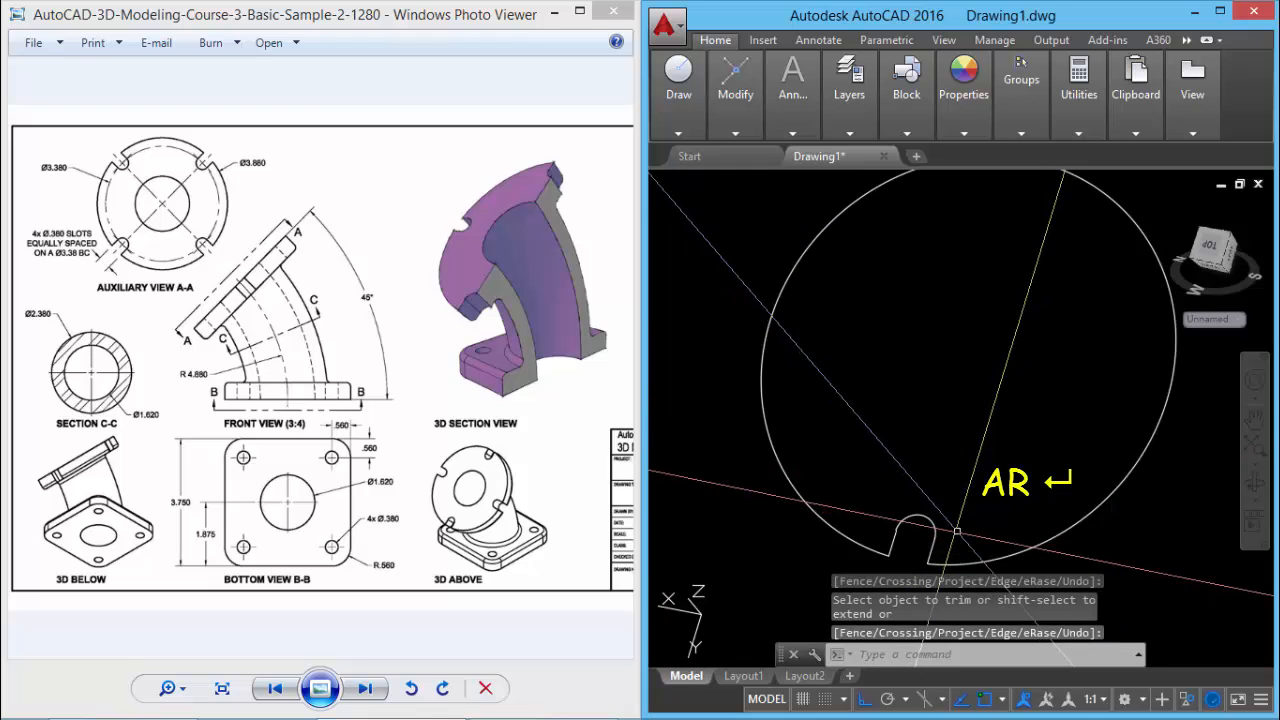
{"action": "key", "text": "Return"}
{"action": "left_click", "coordinate": [951, 544]}
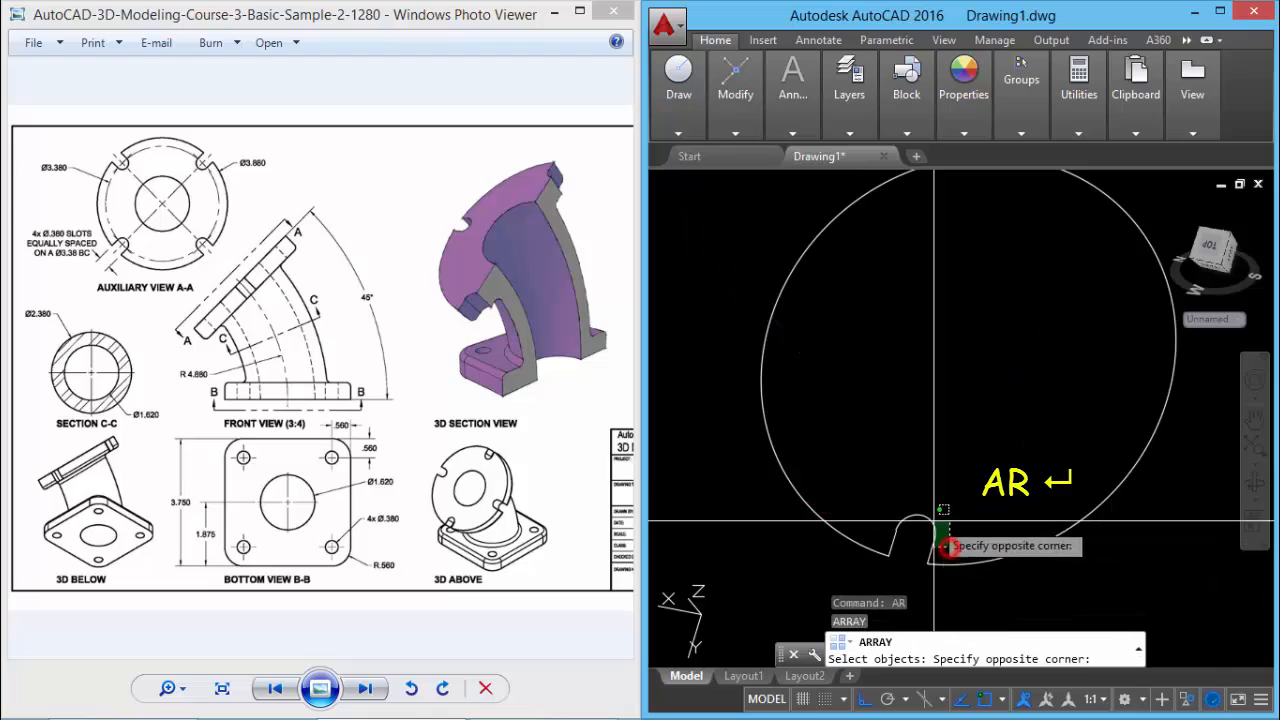
{"action": "left_click", "coordinate": [887, 498]}
{"action": "key", "text": "Return"}
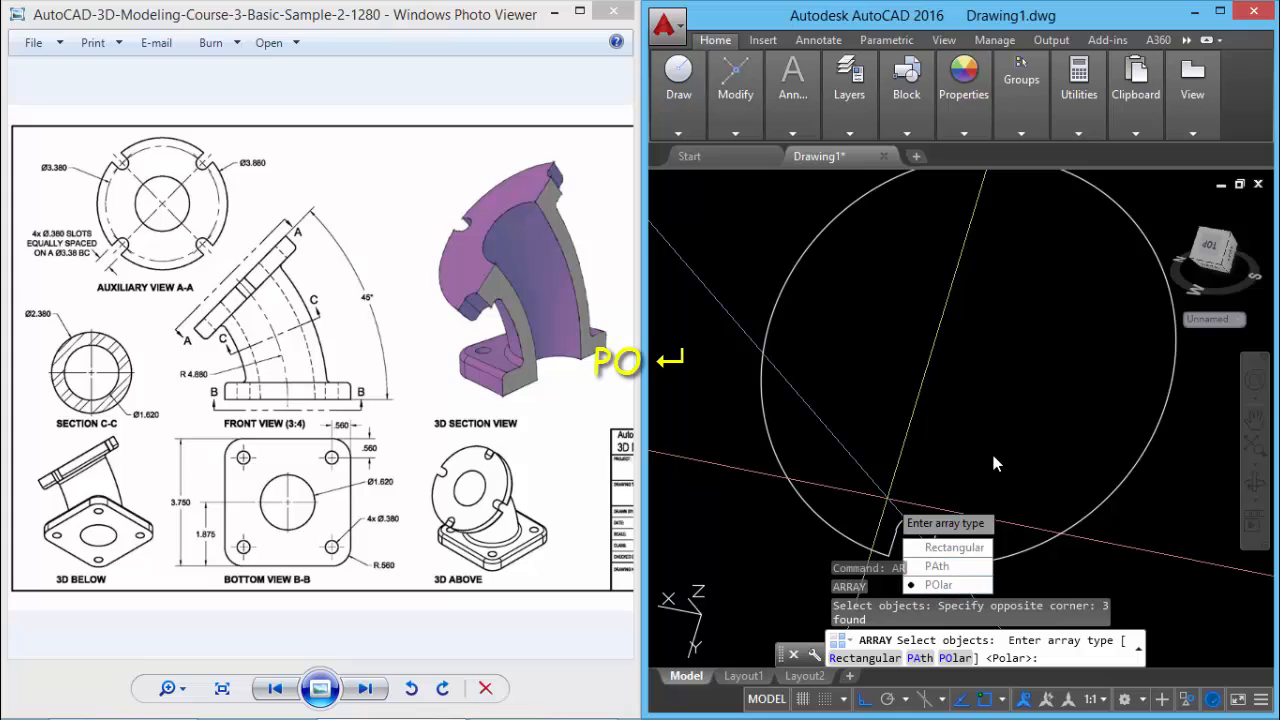
{"action": "type", "text": "po"}
{"action": "key", "text": "Return"}
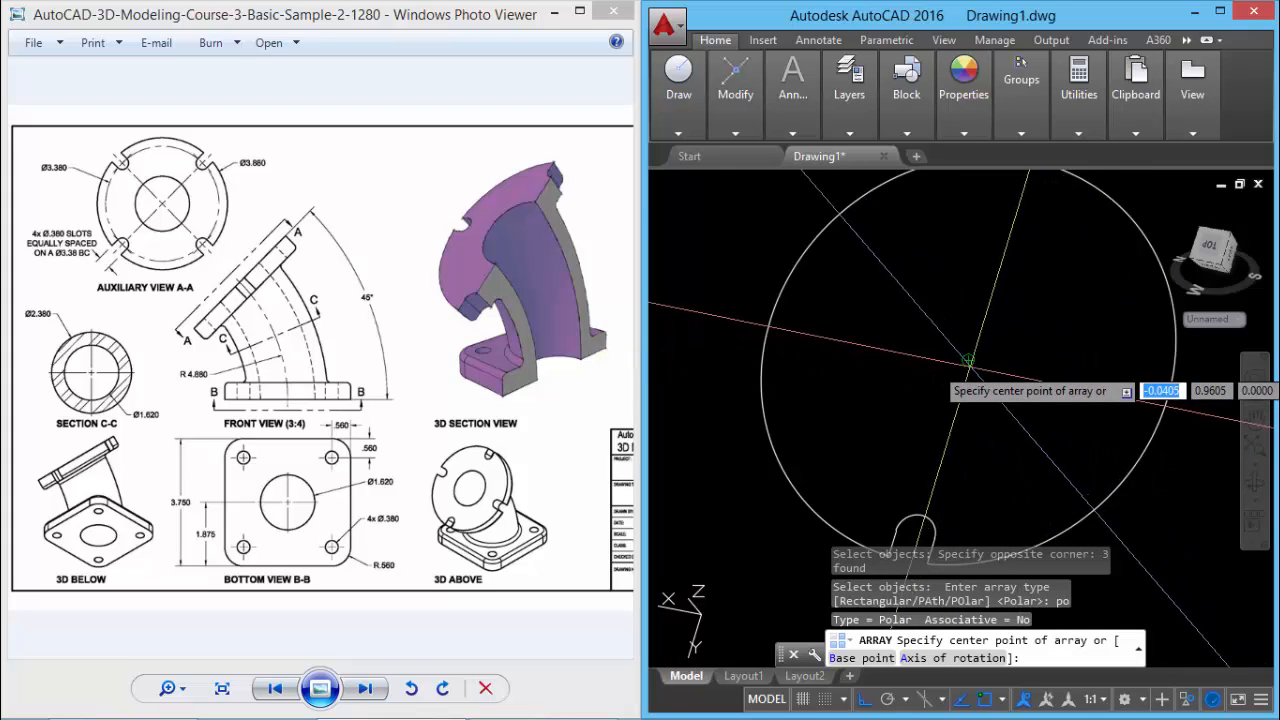
{"action": "left_click", "coordinate": [968, 360]}
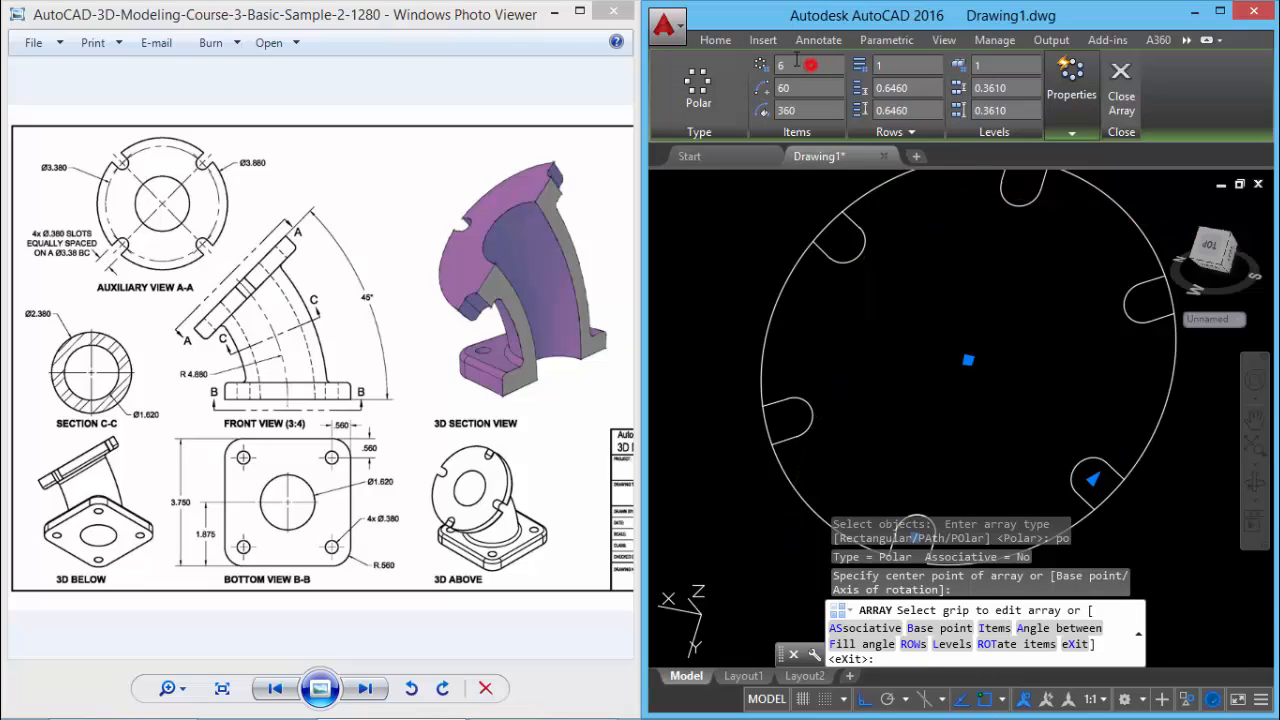
{"action": "type", "text": "4"}
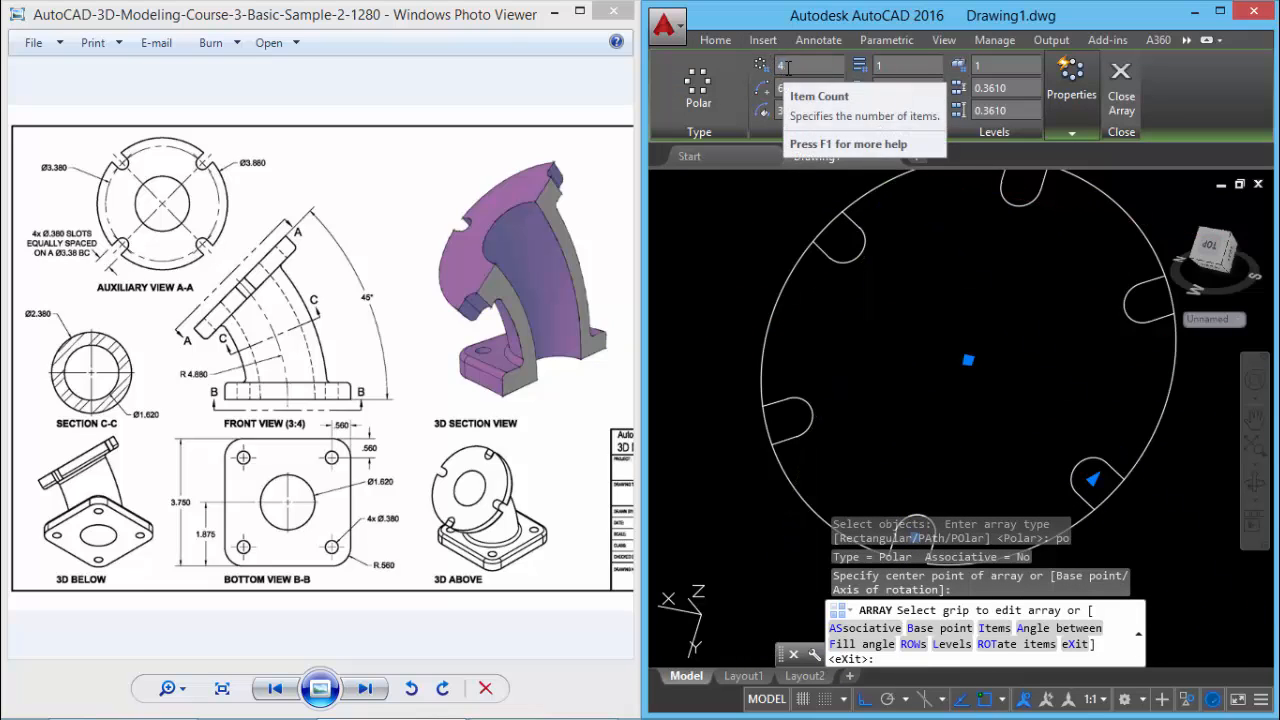
{"action": "key", "text": "Return"}
{"action": "left_click", "coordinate": [1070, 125]}
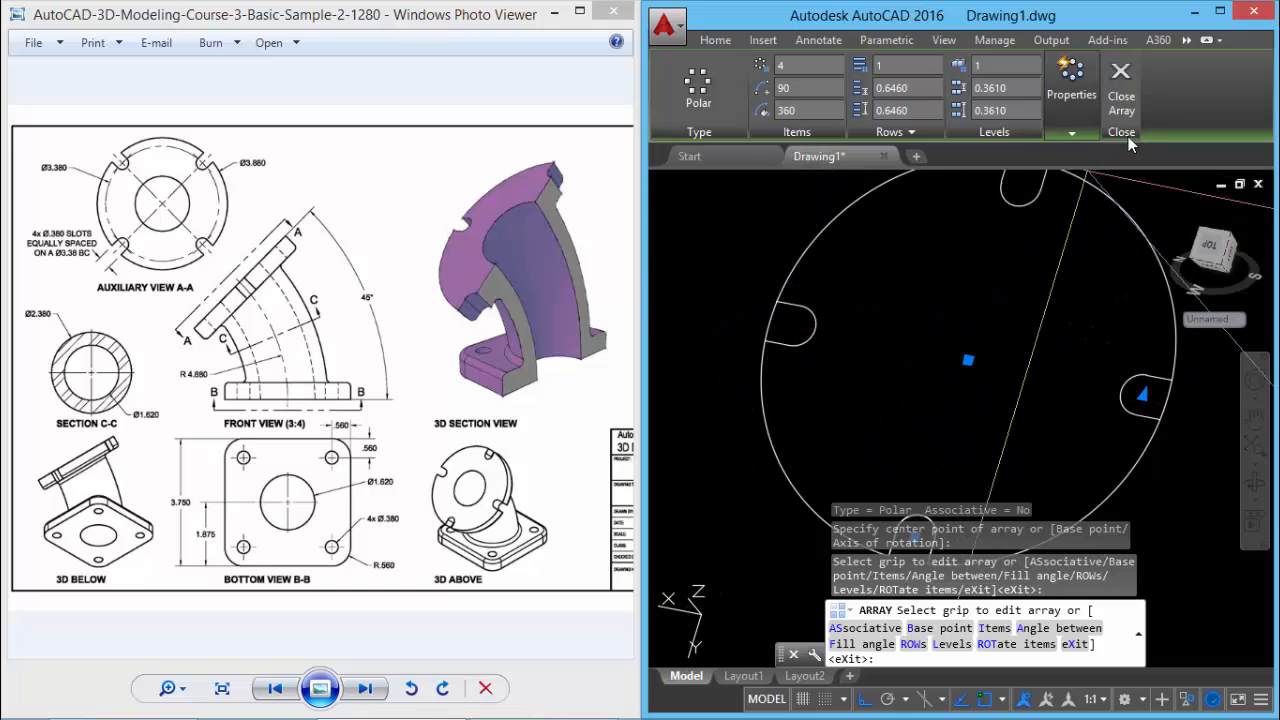
{"action": "left_click", "coordinate": [1121, 90]}
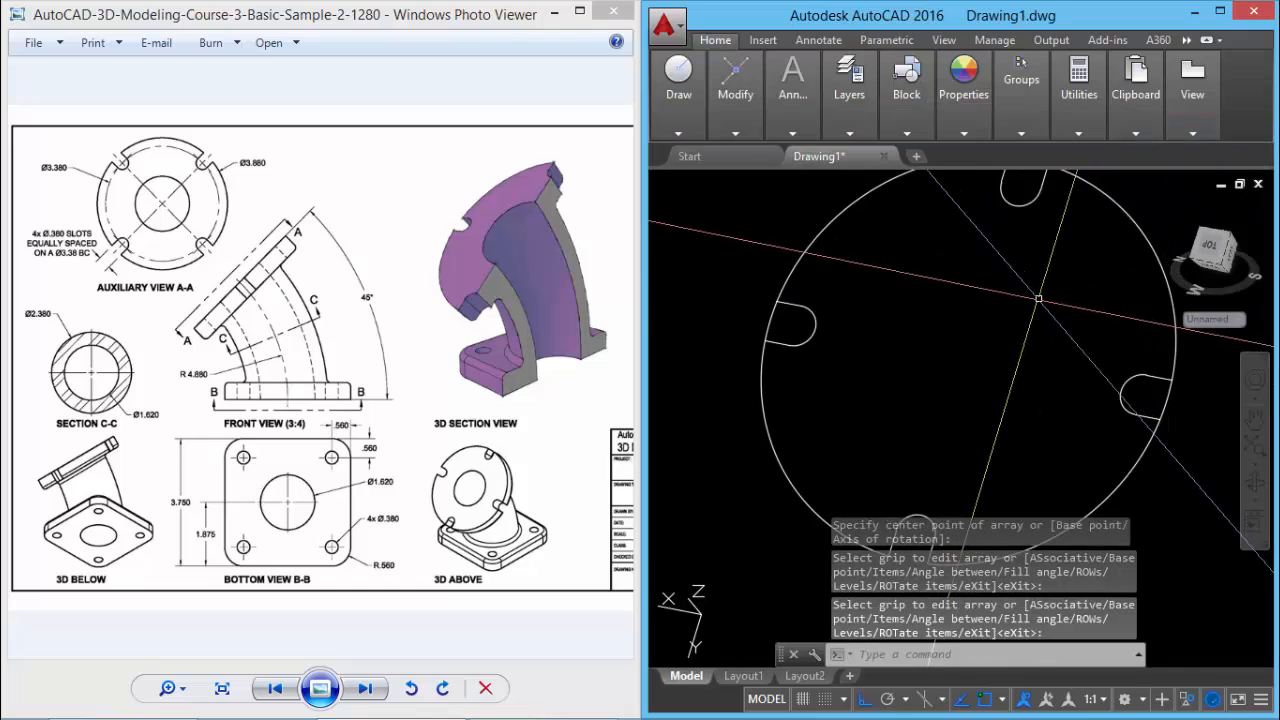
Step: Trim the flange circle's arcs across the mouths of the three arrayed slots to open them
{"action": "middle_click_drag", "start_coordinate": [874, 337], "coordinate": [827, 341]}
{"action": "type", "text": "TR"}
{"action": "key", "text": "Return"}
{"action": "key", "text": "Return"}
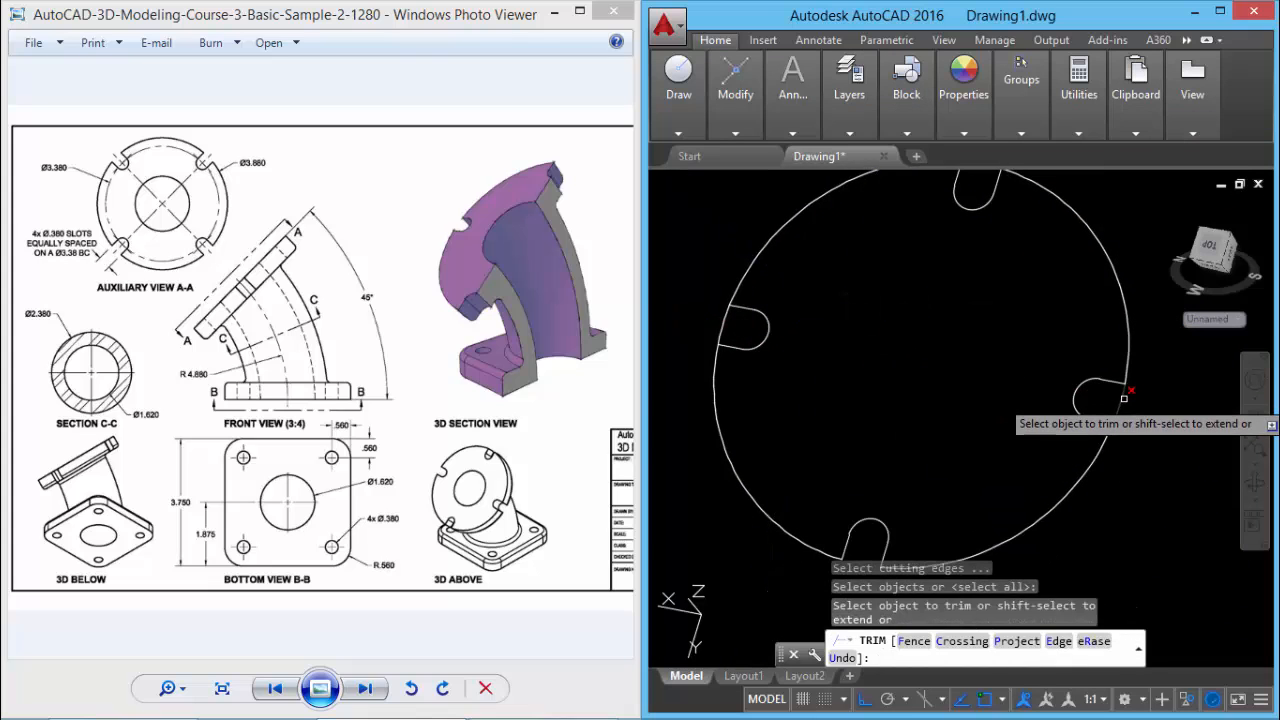
{"action": "left_click", "coordinate": [1122, 400]}
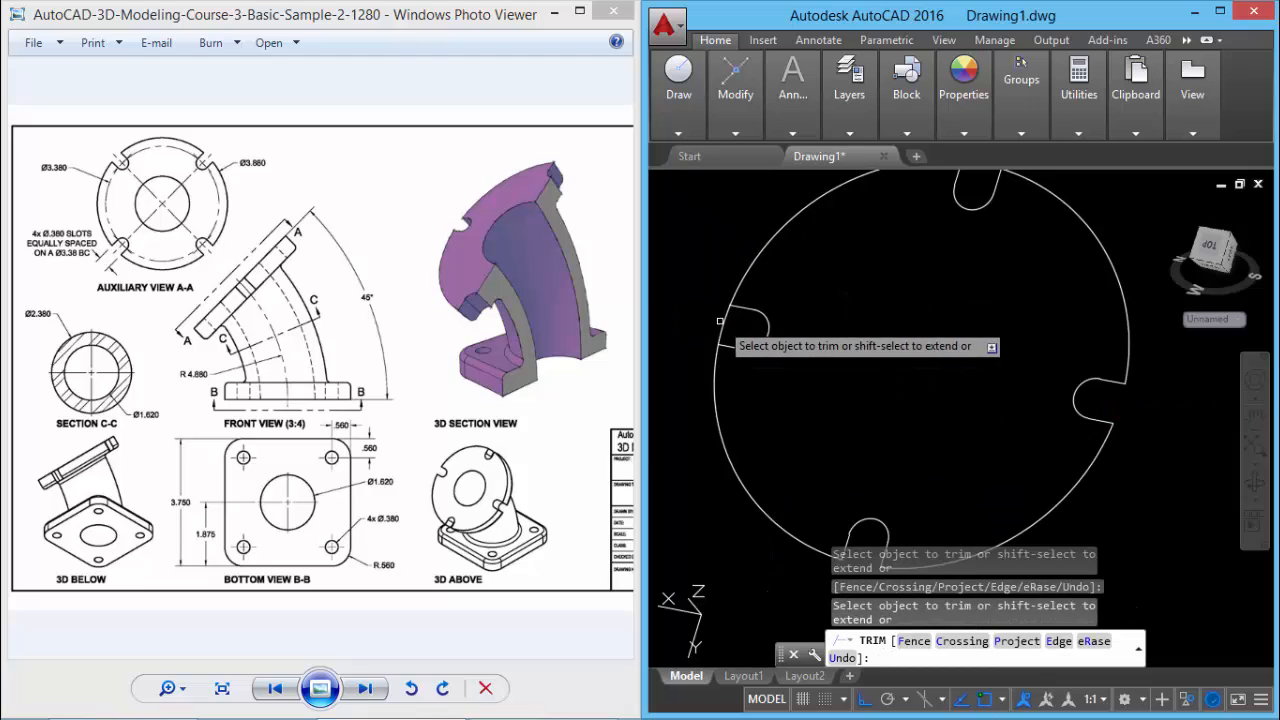
{"action": "middle_click_drag", "start_coordinate": [1003, 258], "coordinate": [998, 336]}
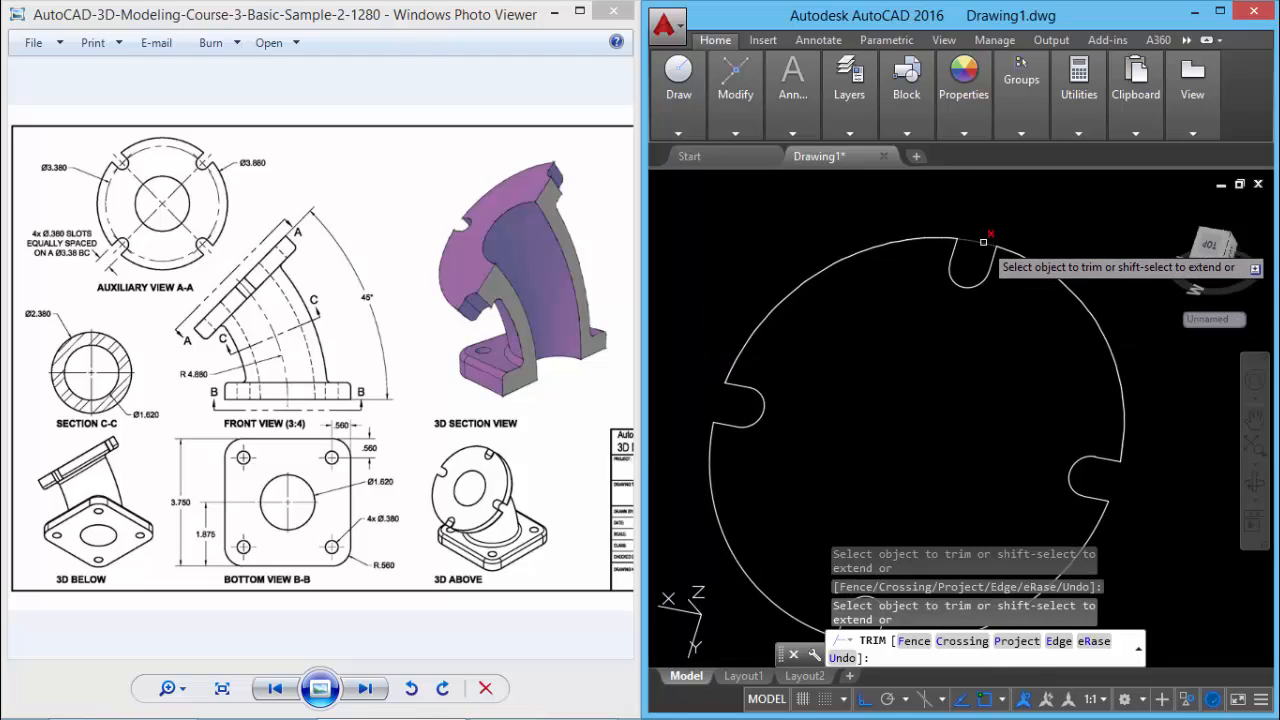
{"action": "left_click", "coordinate": [983, 242]}
{"action": "key", "text": "Return"}
Step: Convert the complete slotted flange outline into a single region
{"action": "scroll", "coordinate": [985, 242], "scroll_direction": "down", "scroll_amount": 3}
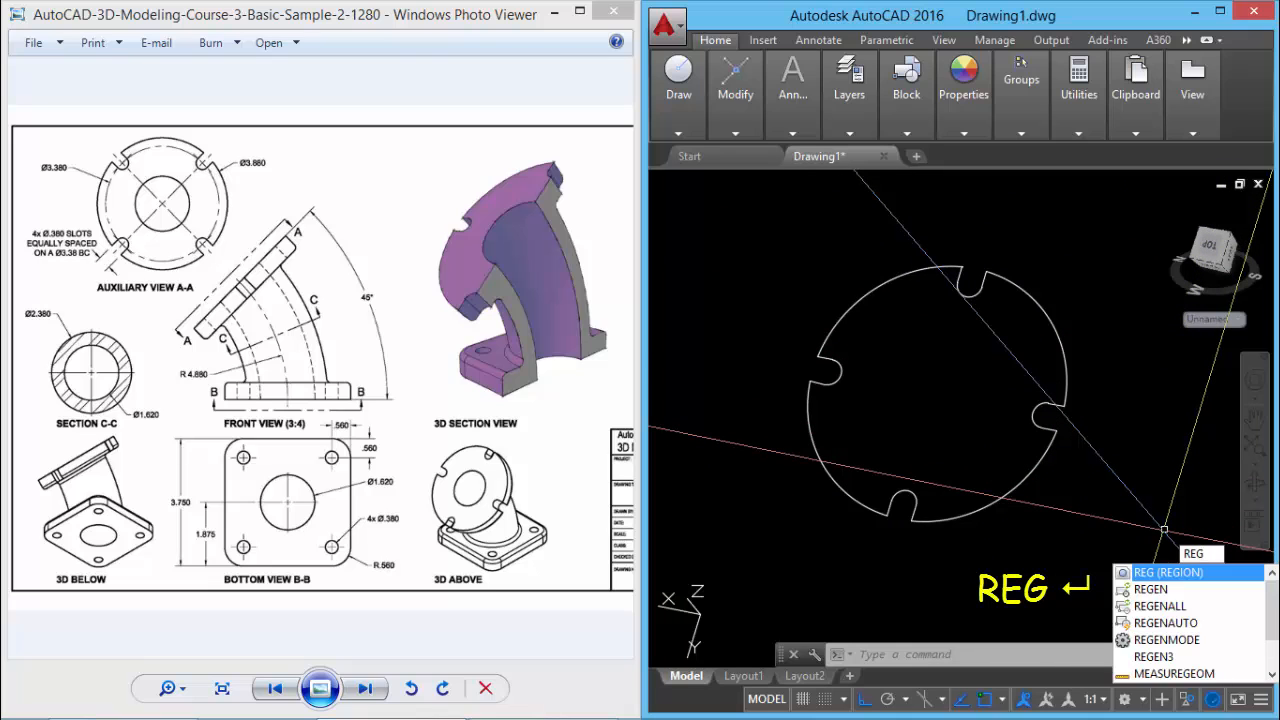
{"action": "key", "text": "Return"}
{"action": "left_click", "coordinate": [1137, 568]}
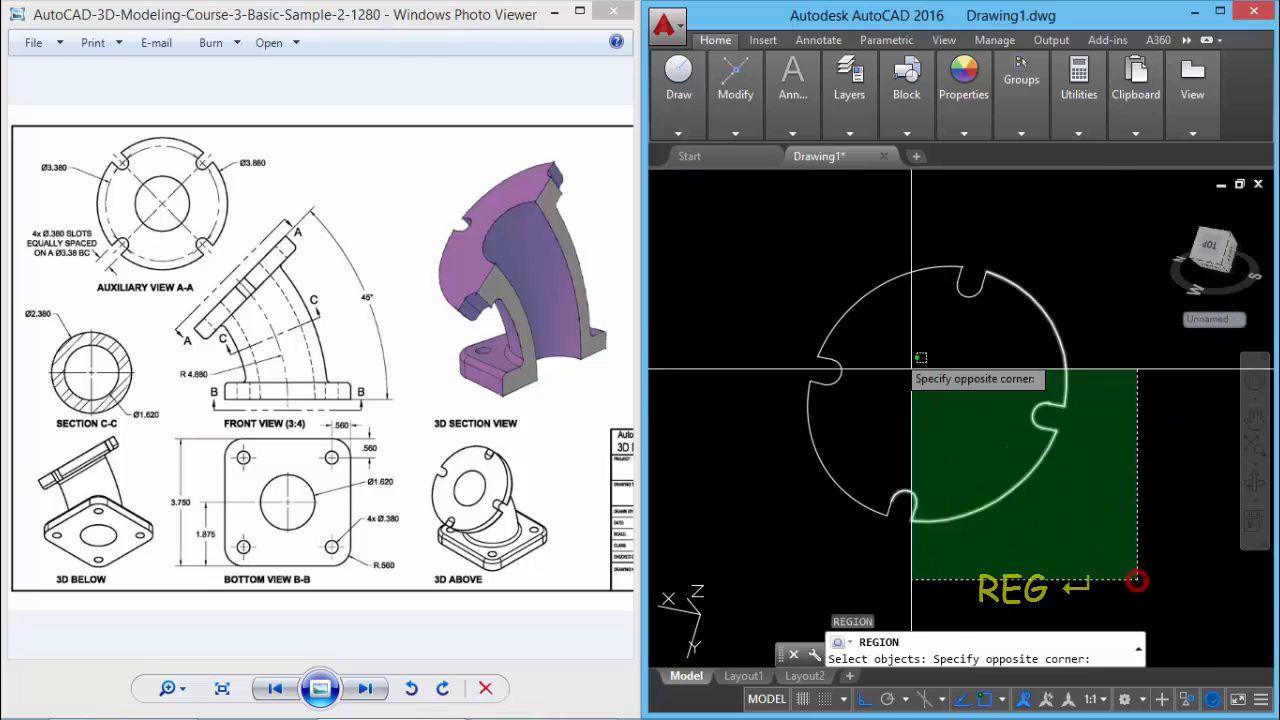
{"action": "left_click", "coordinate": [777, 257]}
{"action": "key", "text": "Return"}
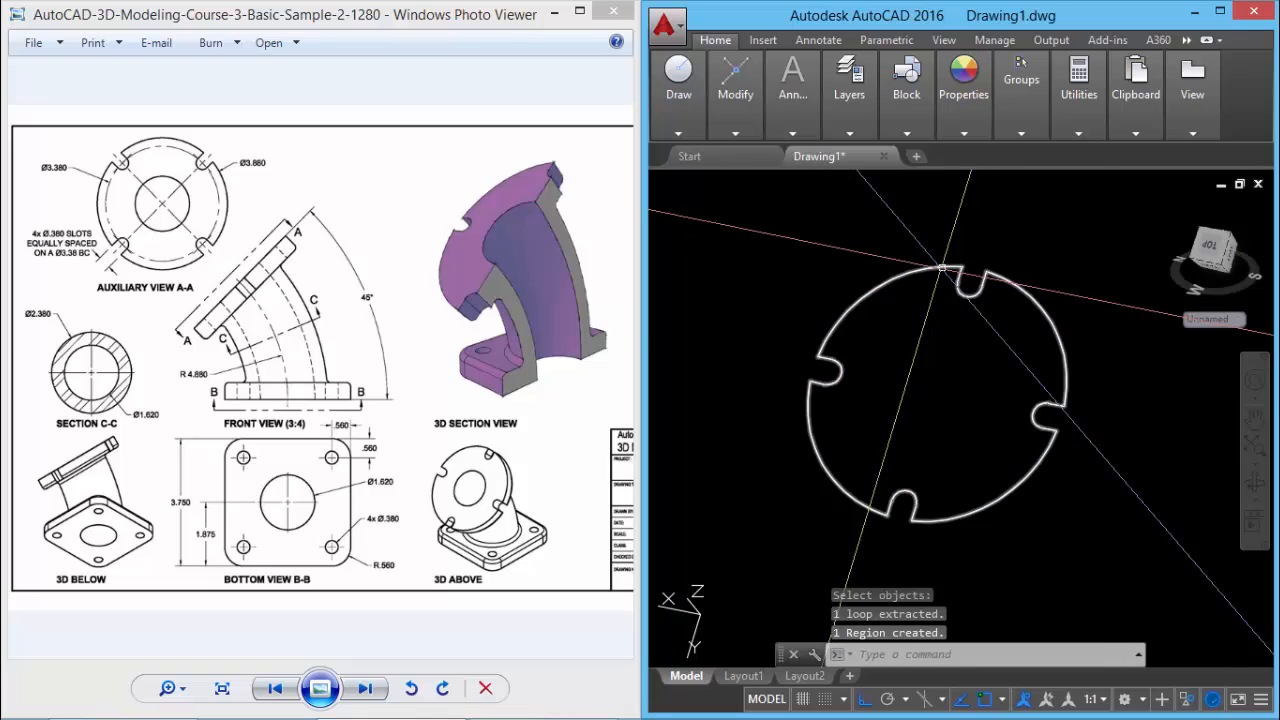
Step: Extrude the slotted flange region to a height of 0.5
{"action": "middle_click_drag", "start_coordinate": [1035, 403], "coordinate": [993, 412]}
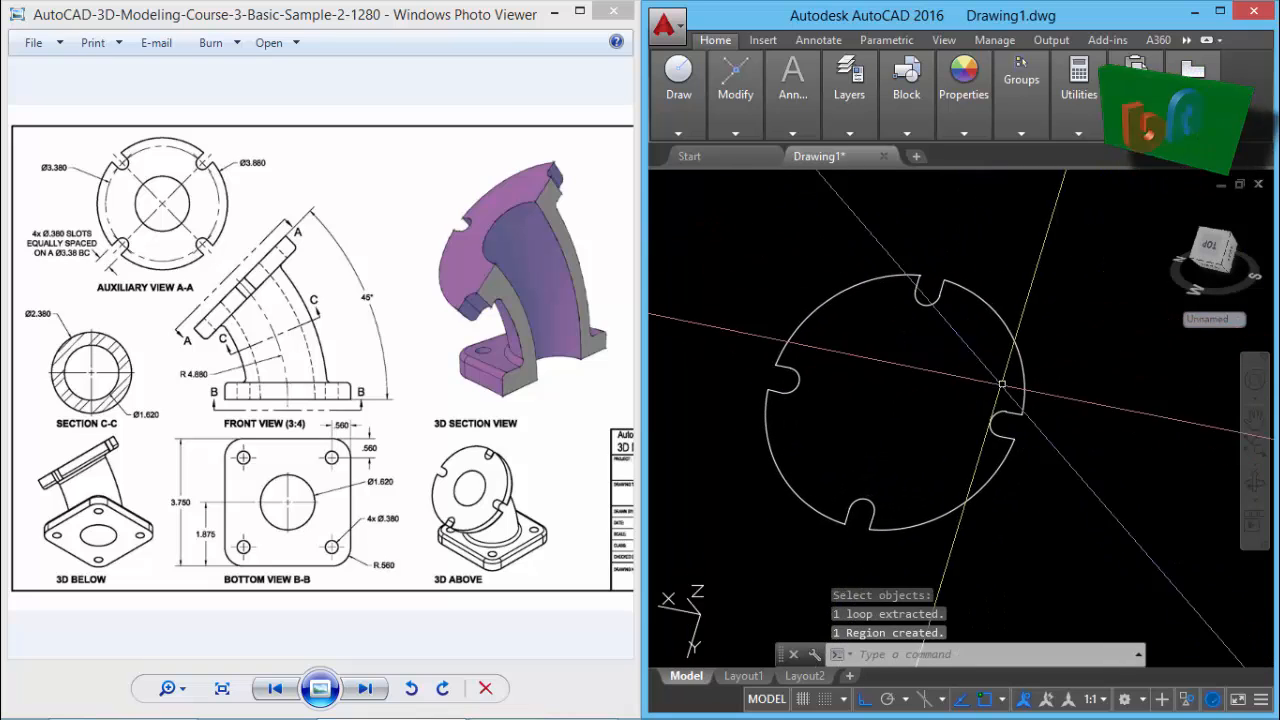
{"action": "middle_click_drag", "start_coordinate": [1072, 424], "coordinate": [1066, 419]}
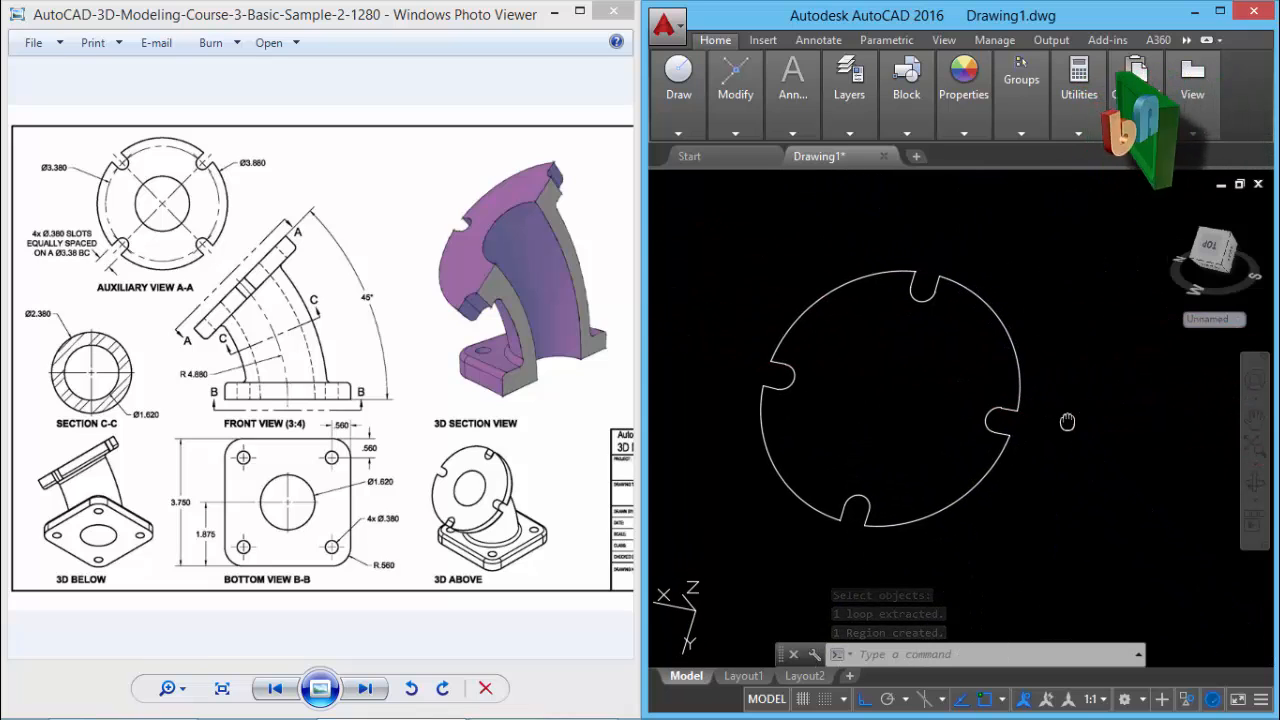
{"action": "type", "text": "ext"}
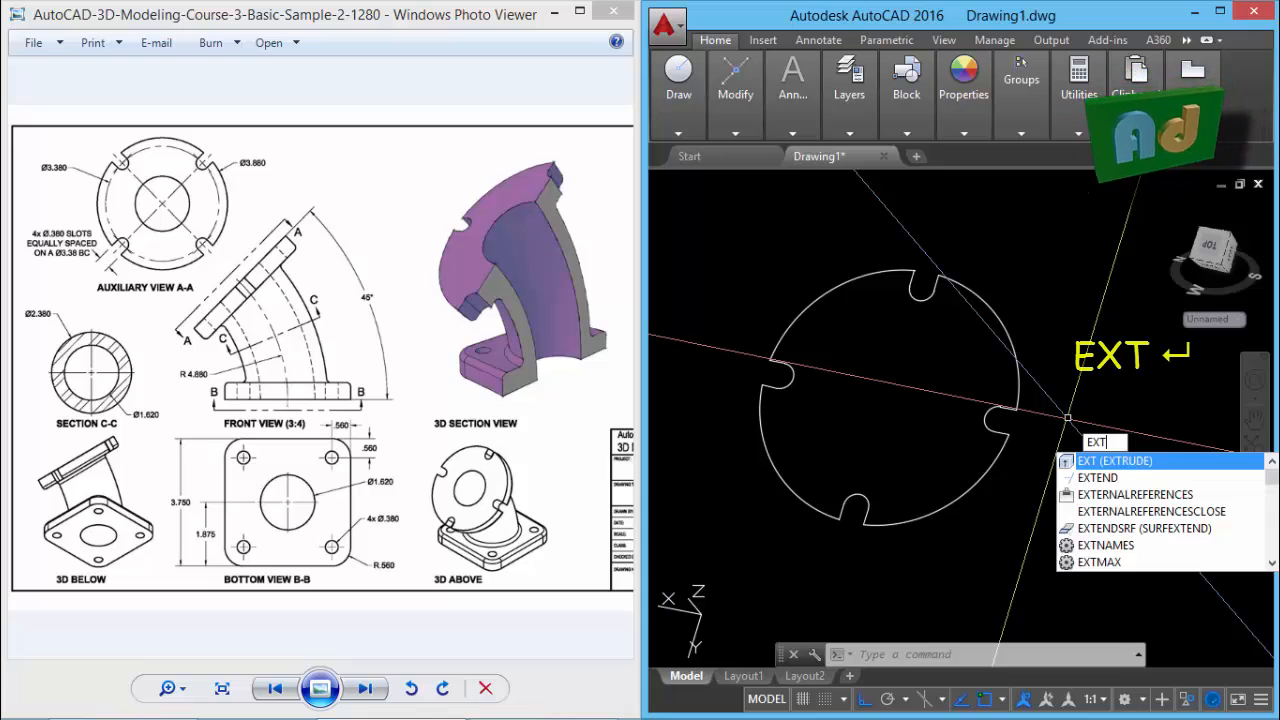
{"action": "key", "text": "Return"}
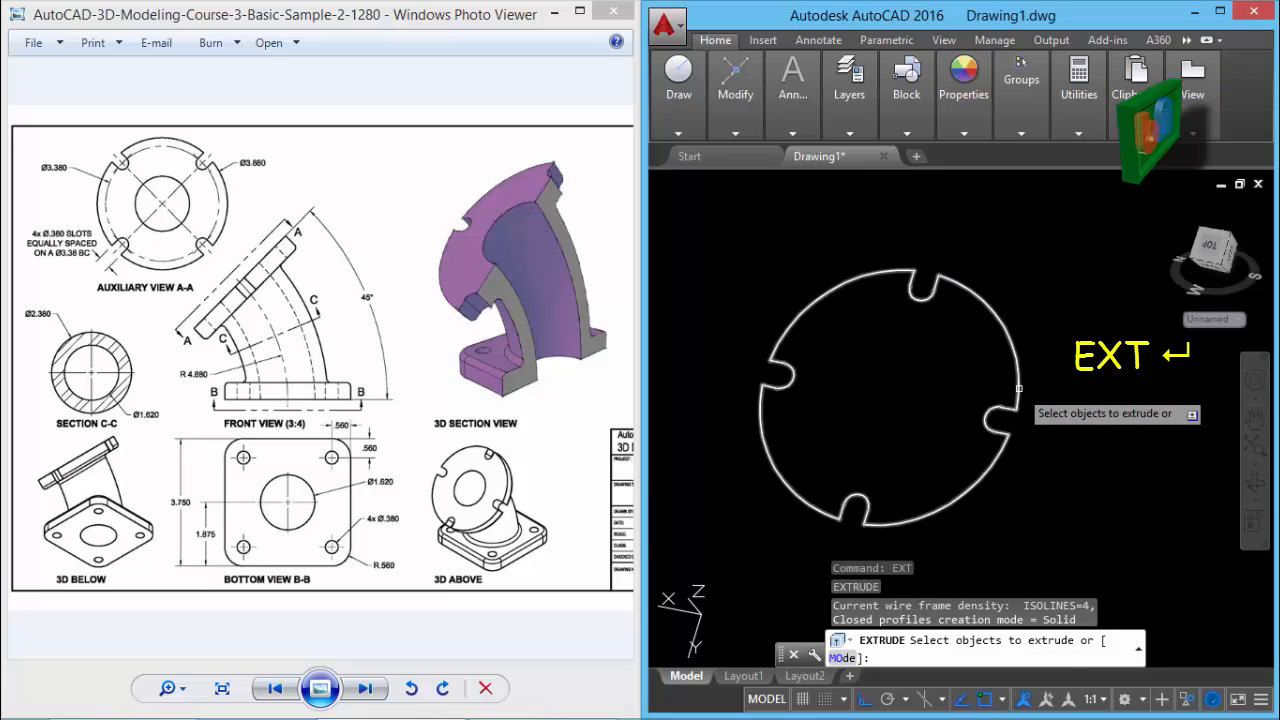
{"action": "left_click", "coordinate": [1018, 389]}
{"action": "key", "text": "Return"}
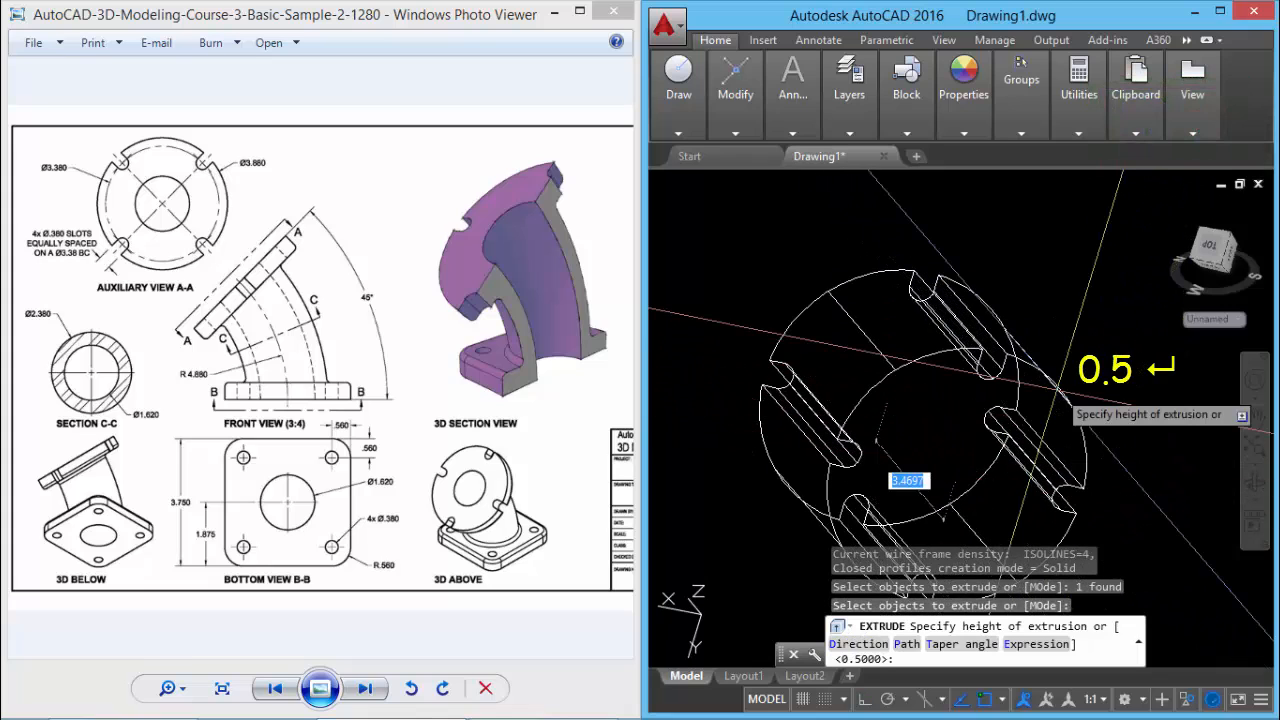
{"action": "type", "text": "0.5"}
{"action": "key", "text": "Return"}
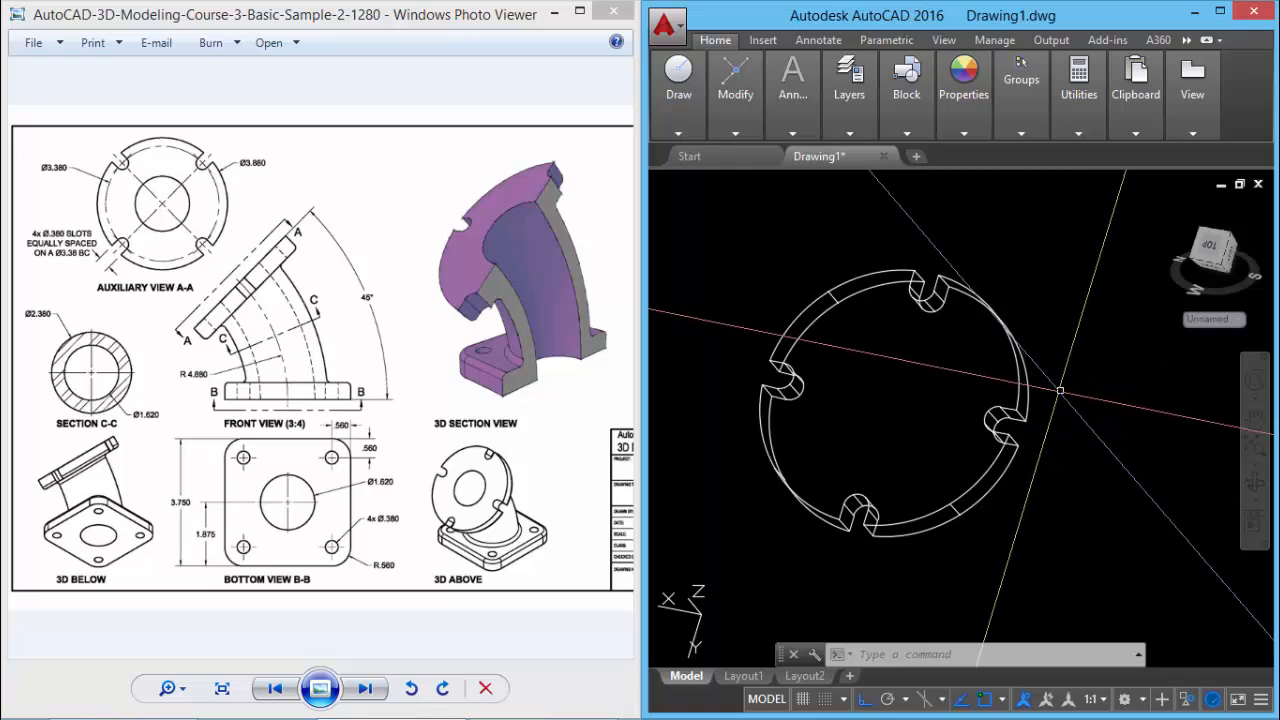
Step: Unhide all the hidden objects and display the model in the Conceptual visual style
{"action": "type", "text": "u"}
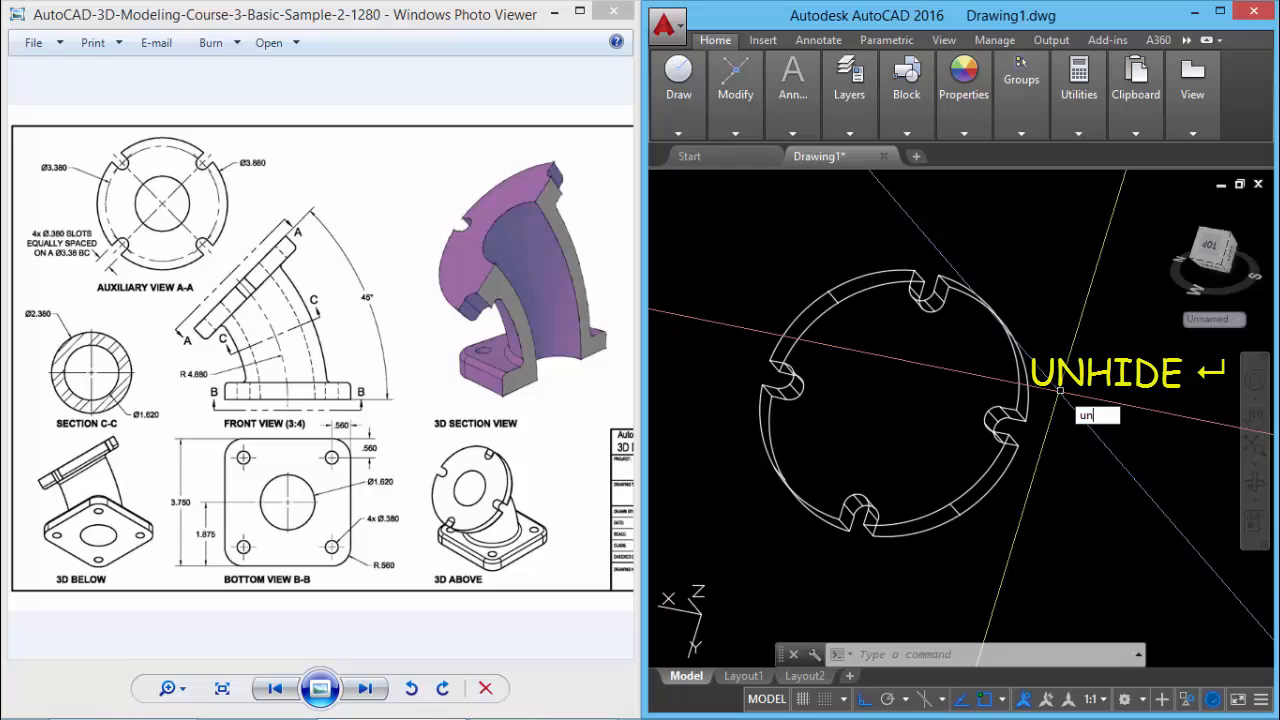
{"action": "type", "text": "n"}
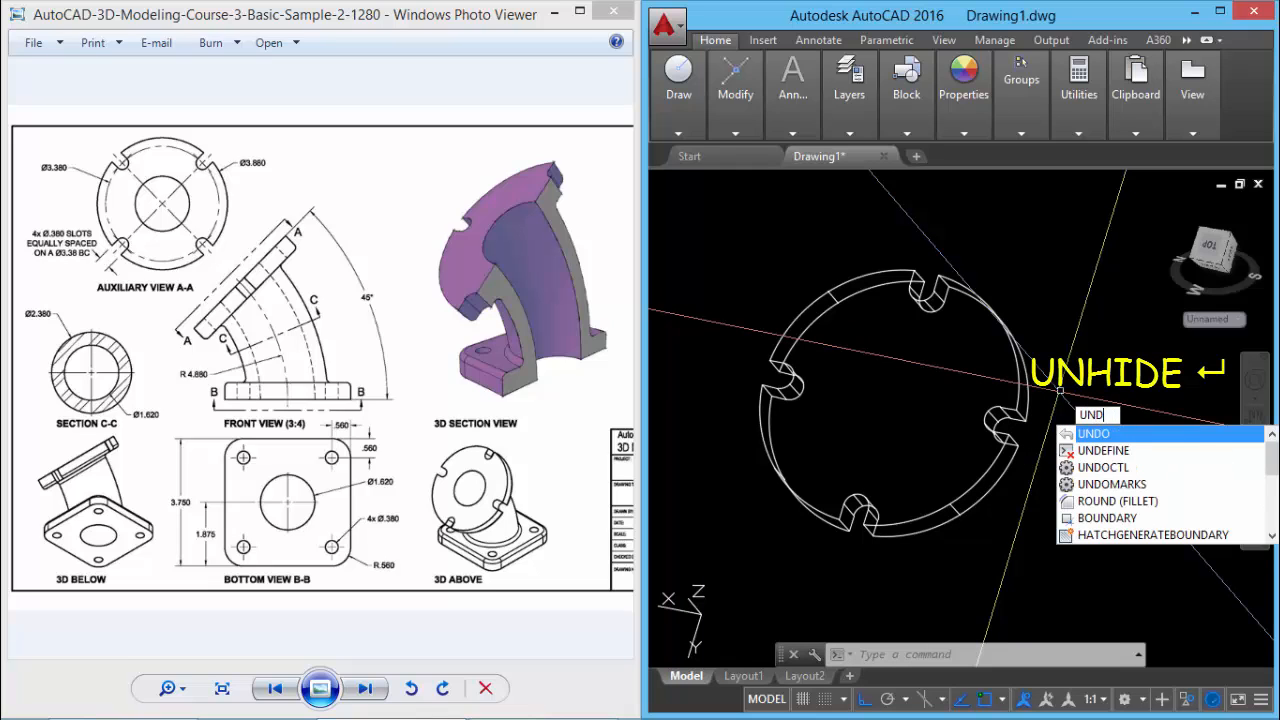
{"action": "key", "text": "BackSpace"}
{"action": "type", "text": "hide"}
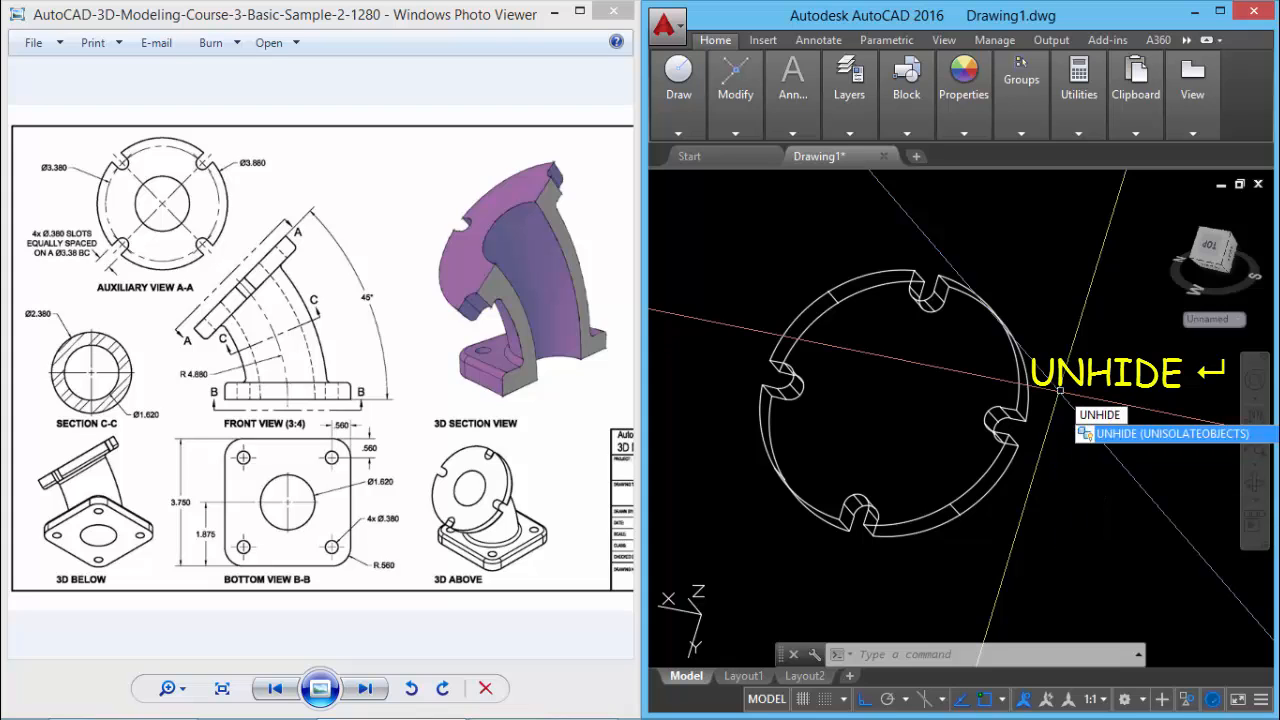
{"action": "key", "text": "Return"}
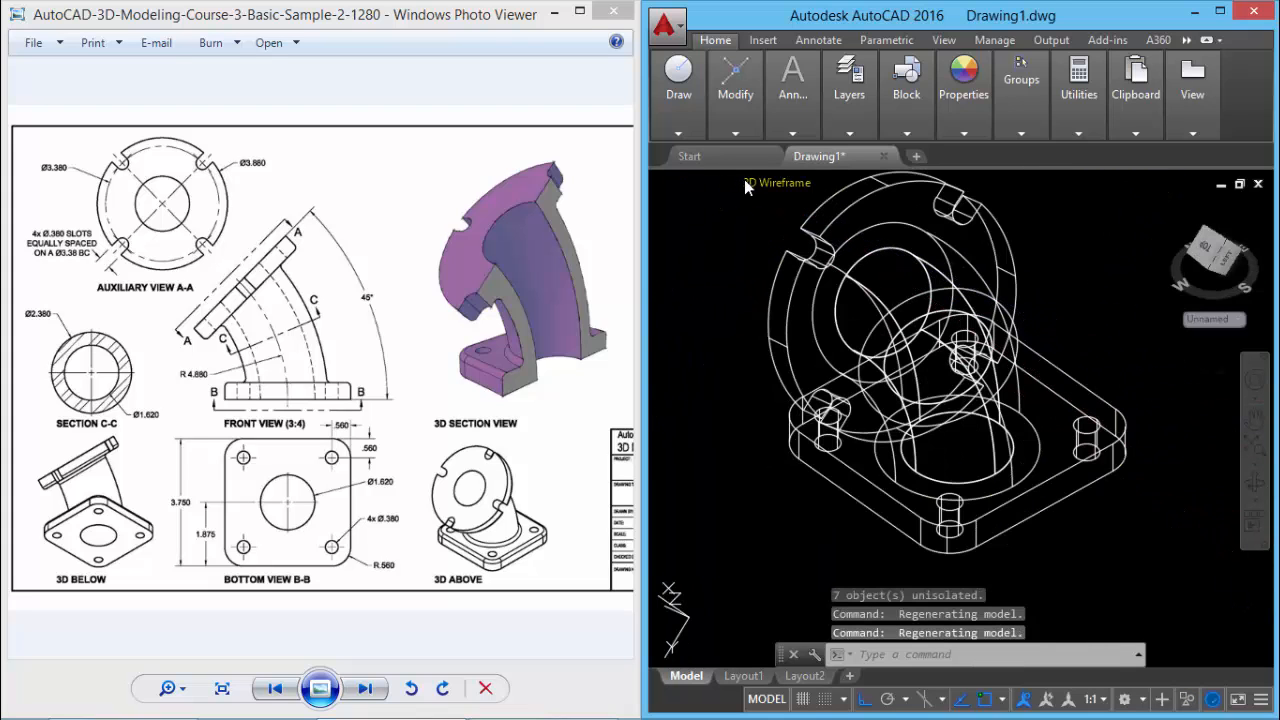
{"action": "left_click", "coordinate": [771, 185]}
{"action": "left_click", "coordinate": [810, 252]}
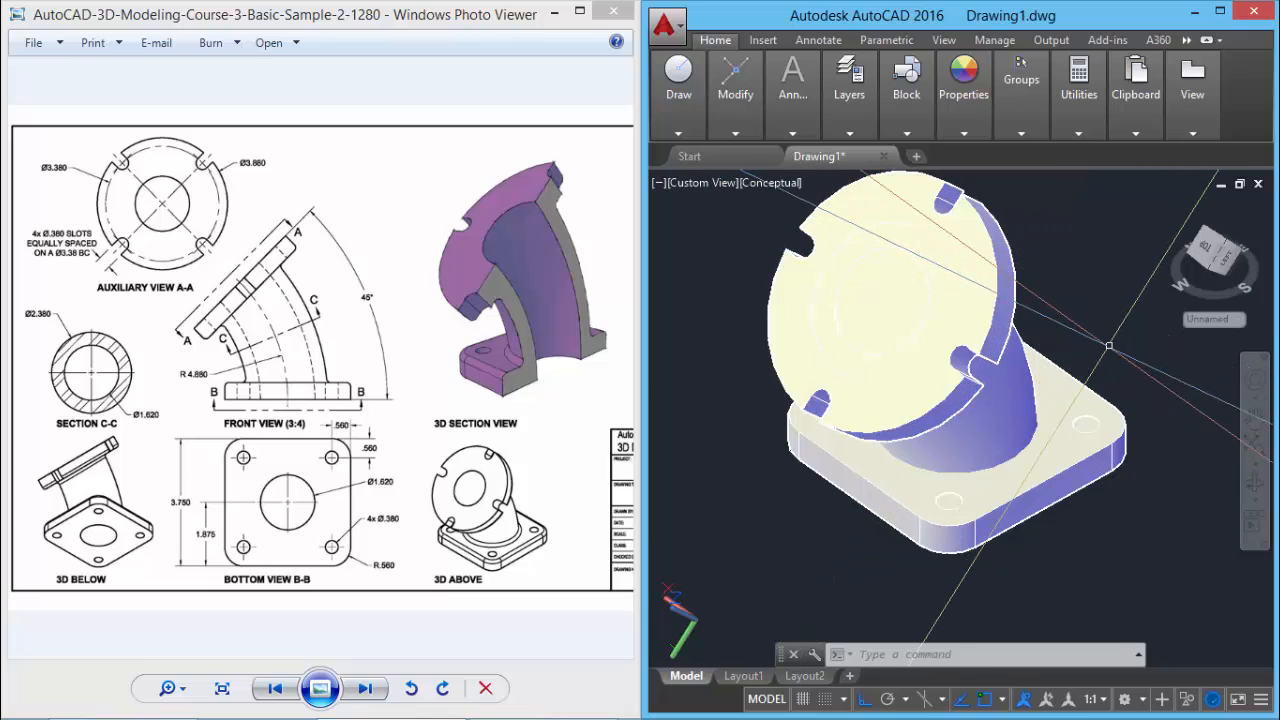
Step: Subtract the pipe's inner core and the four bolt-hole cylinders from the base flange, top flange and outer pipe body
{"action": "type", "text": "su"}
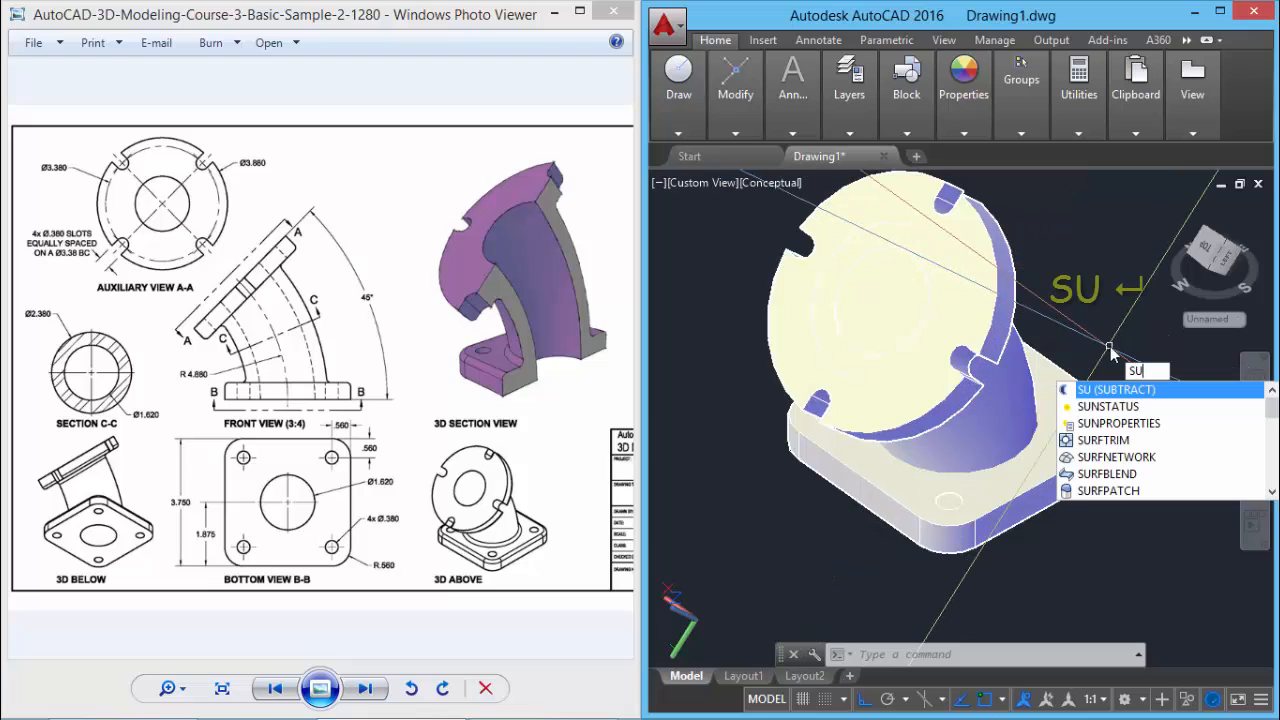
{"action": "key", "text": "Return"}
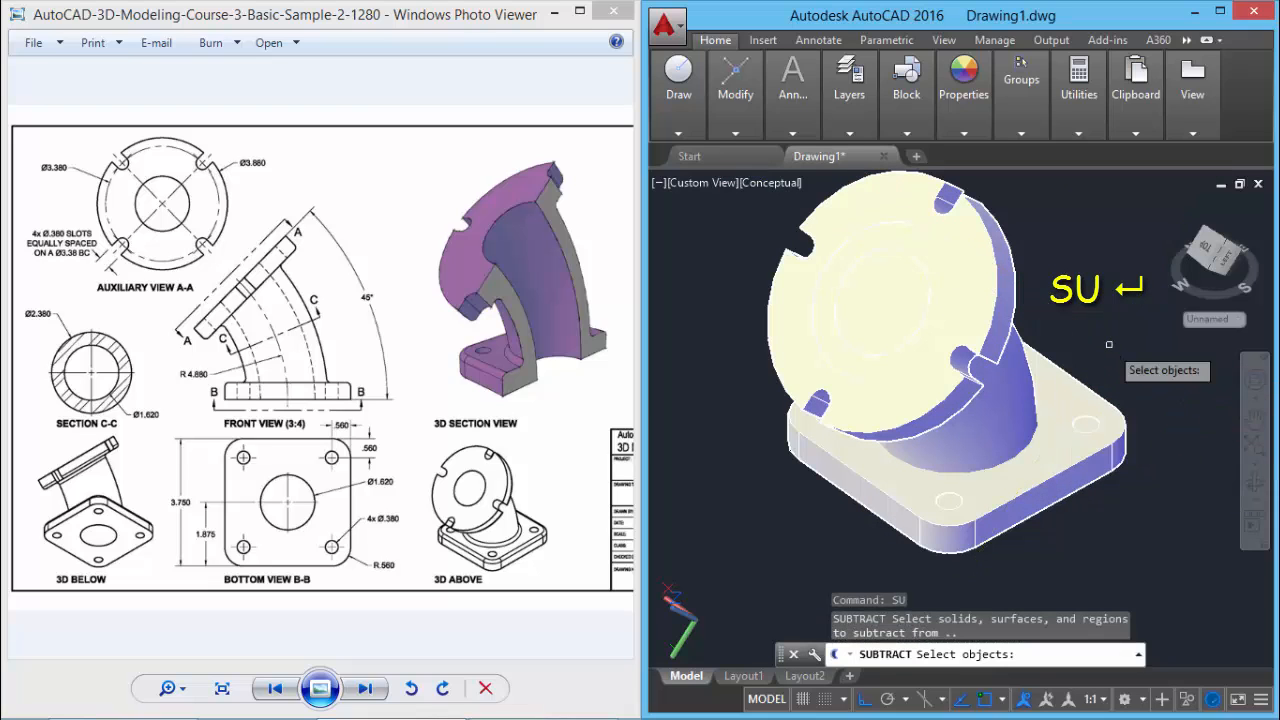
{"action": "left_click", "coordinate": [1062, 463]}
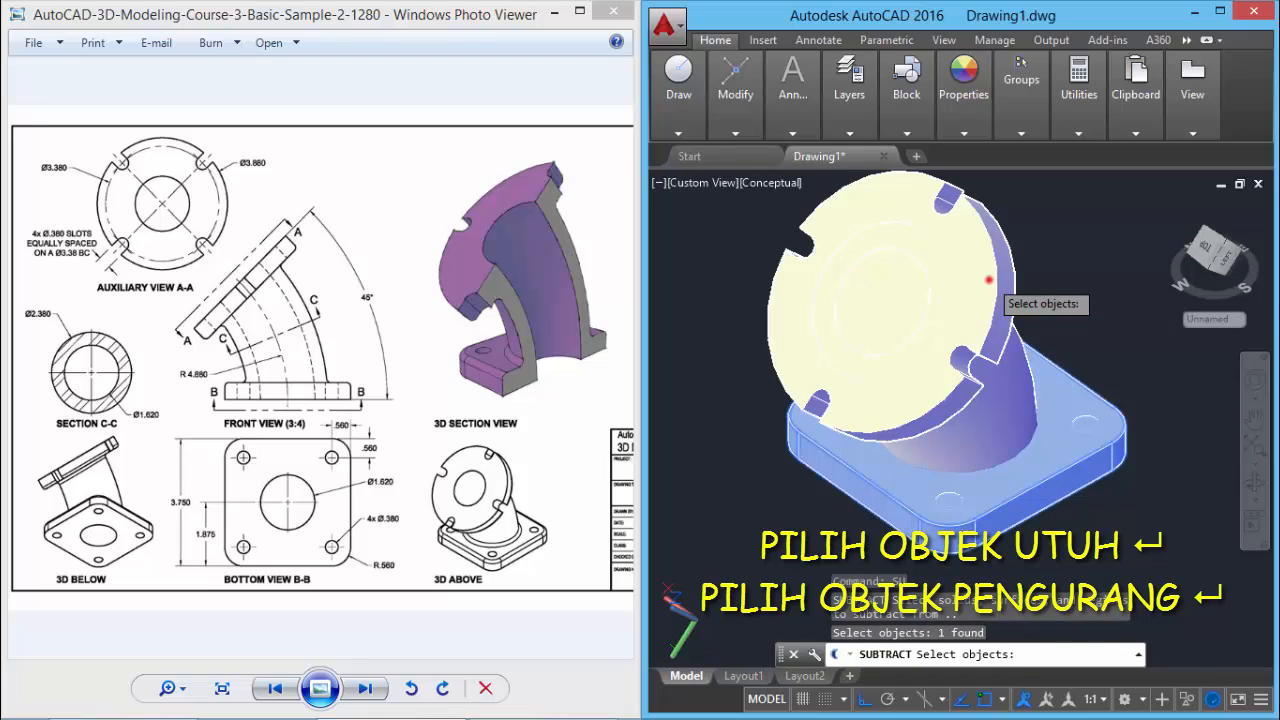
{"action": "left_click", "coordinate": [988, 280]}
{"action": "key", "text": "Return"}
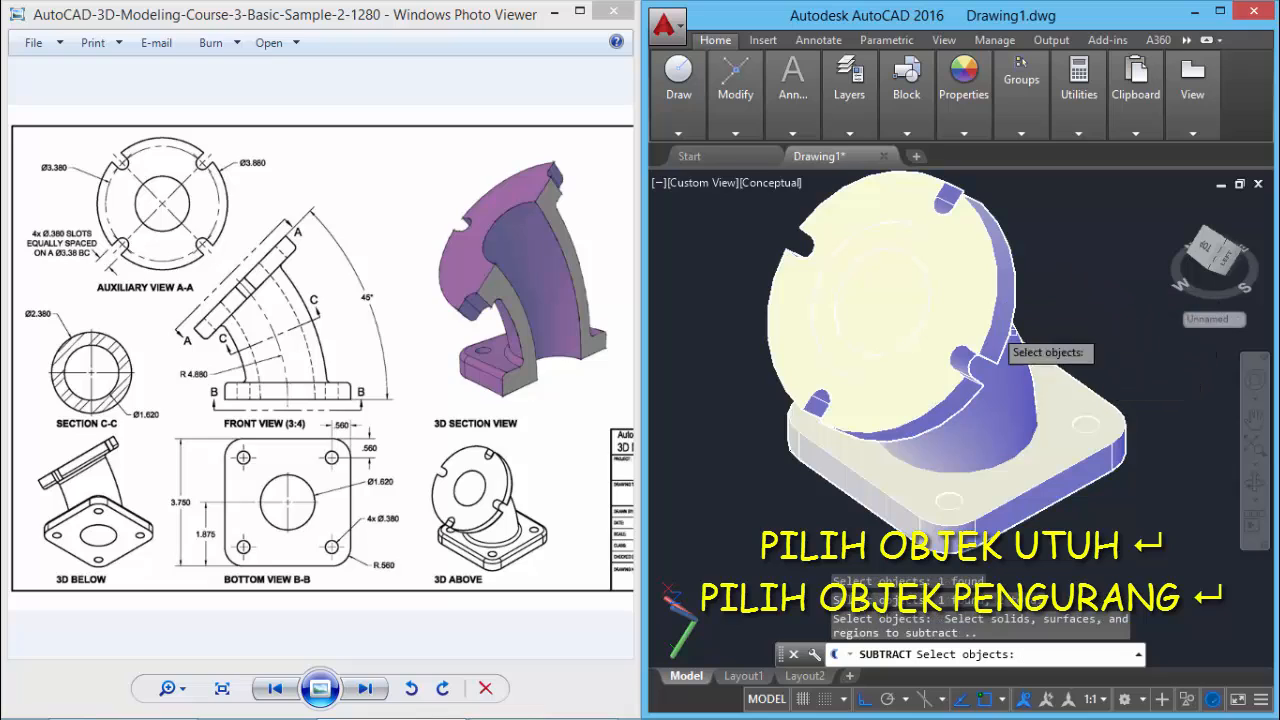
{"action": "left_click", "coordinate": [870, 298]}
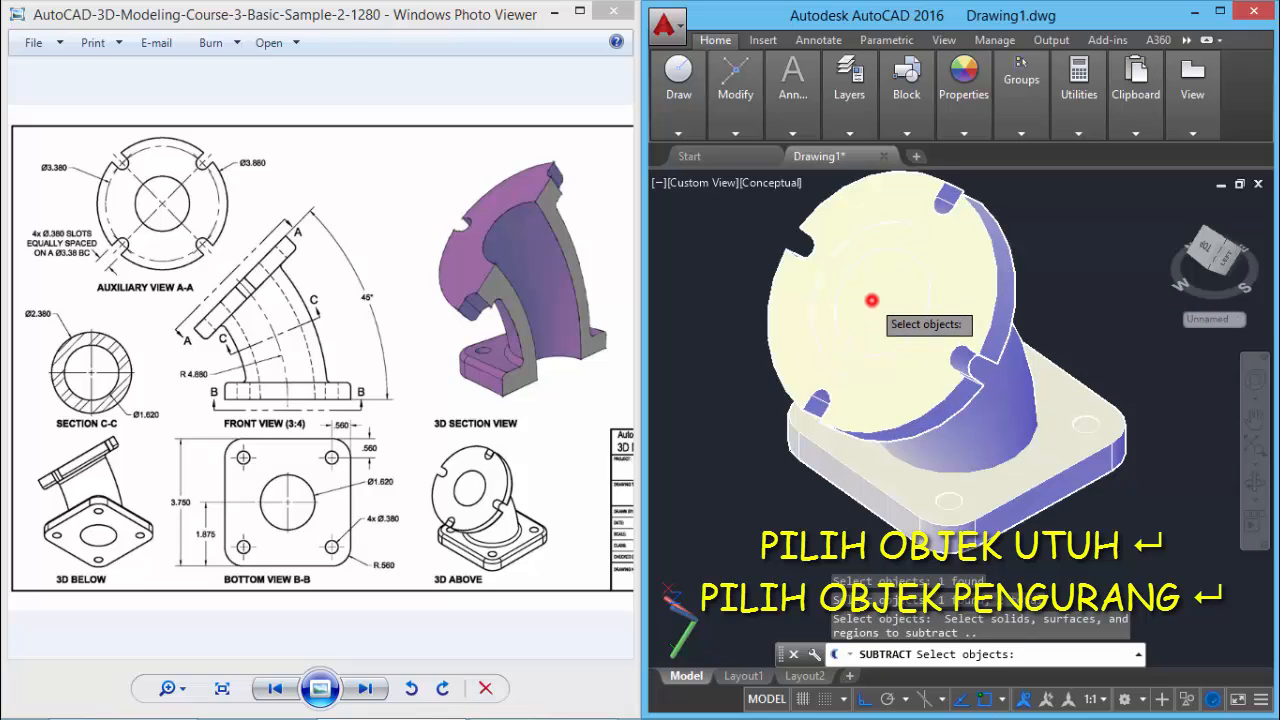
{"action": "left_click", "coordinate": [1082, 426]}
{"action": "left_click", "coordinate": [951, 501]}
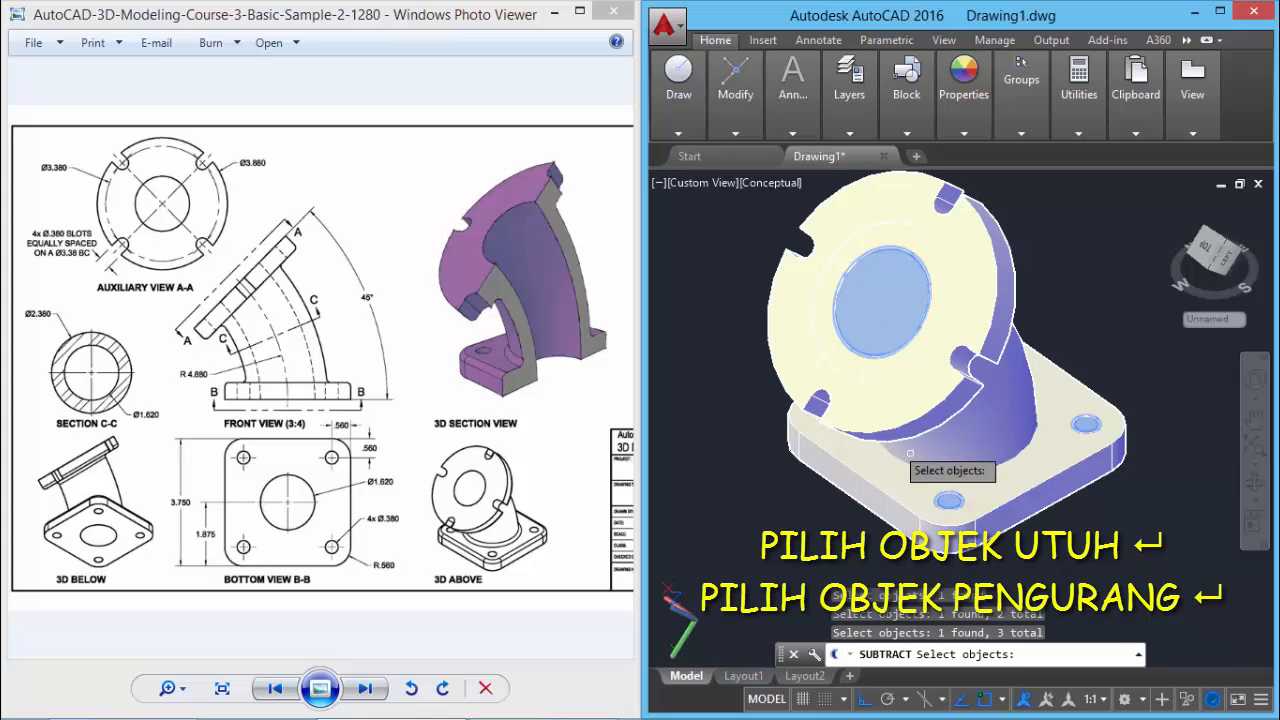
{"action": "middle_click_drag", "start_coordinate": [868, 472], "coordinate": [1072, 443], "text": "shift"}
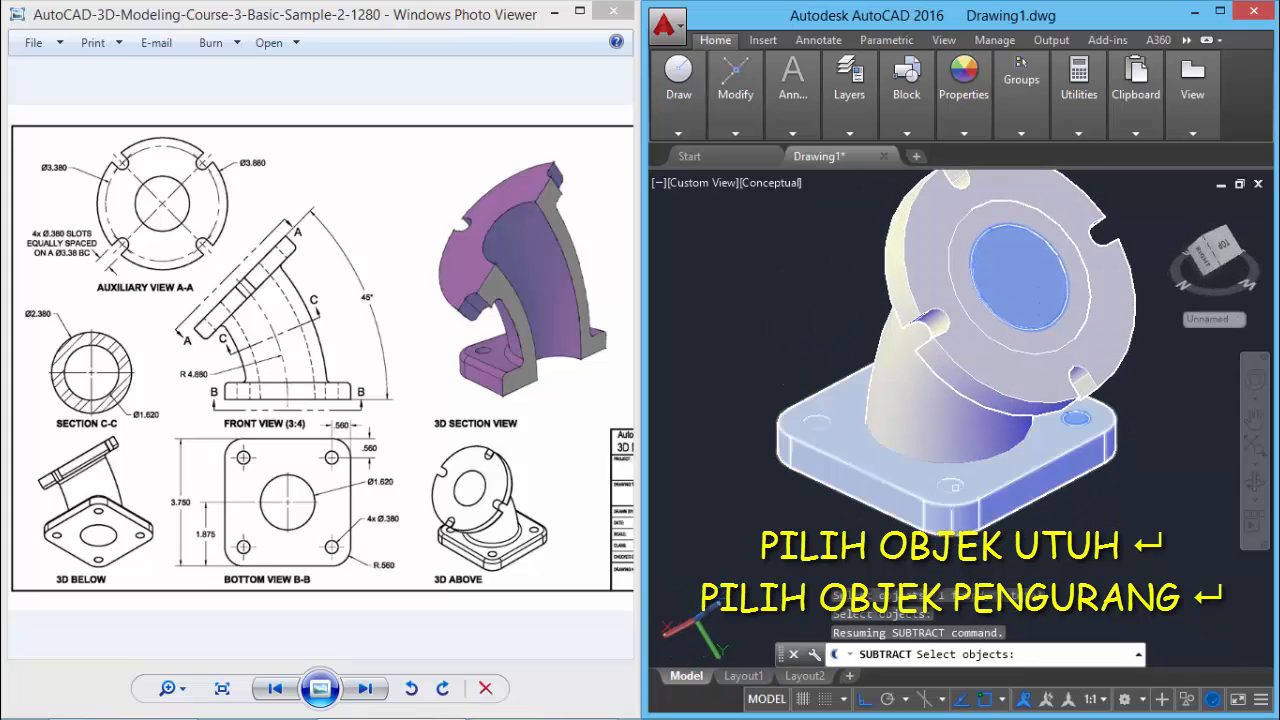
{"action": "left_click", "coordinate": [951, 487]}
{"action": "left_click", "coordinate": [815, 423]}
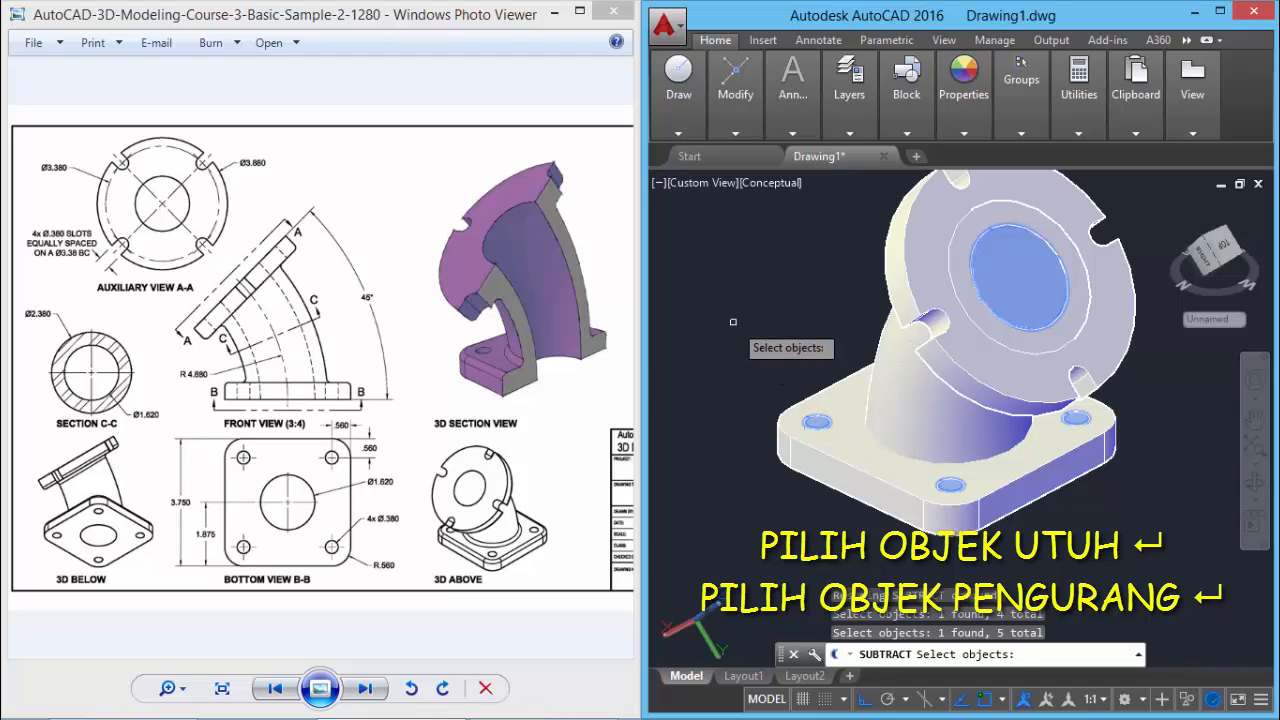
{"action": "key", "text": "Return"}
Step: Complete the pending subtraction and unite the flanges and pipe body into one solid
{"action": "middle_click_drag", "start_coordinate": [952, 372], "coordinate": [1090, 340], "text": "shift"}
{"action": "key", "text": "Return"}
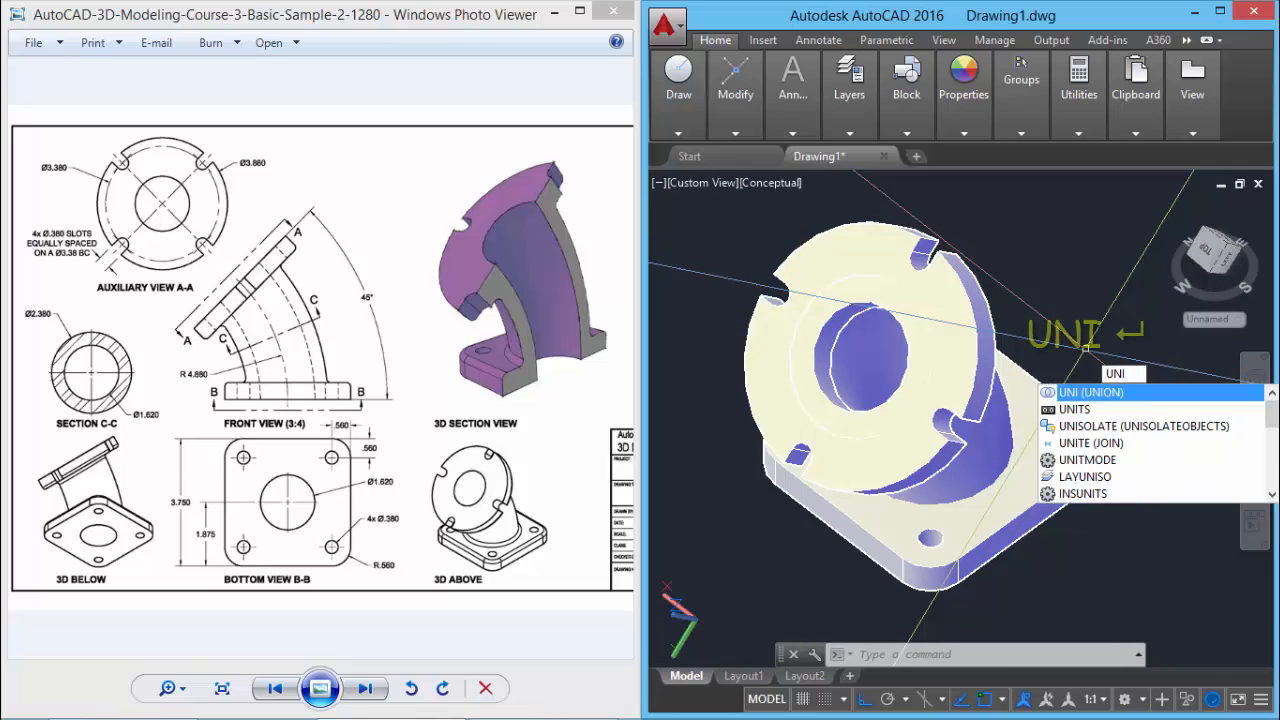
{"action": "key", "text": "Return"}
{"action": "left_click", "coordinate": [1120, 520]}
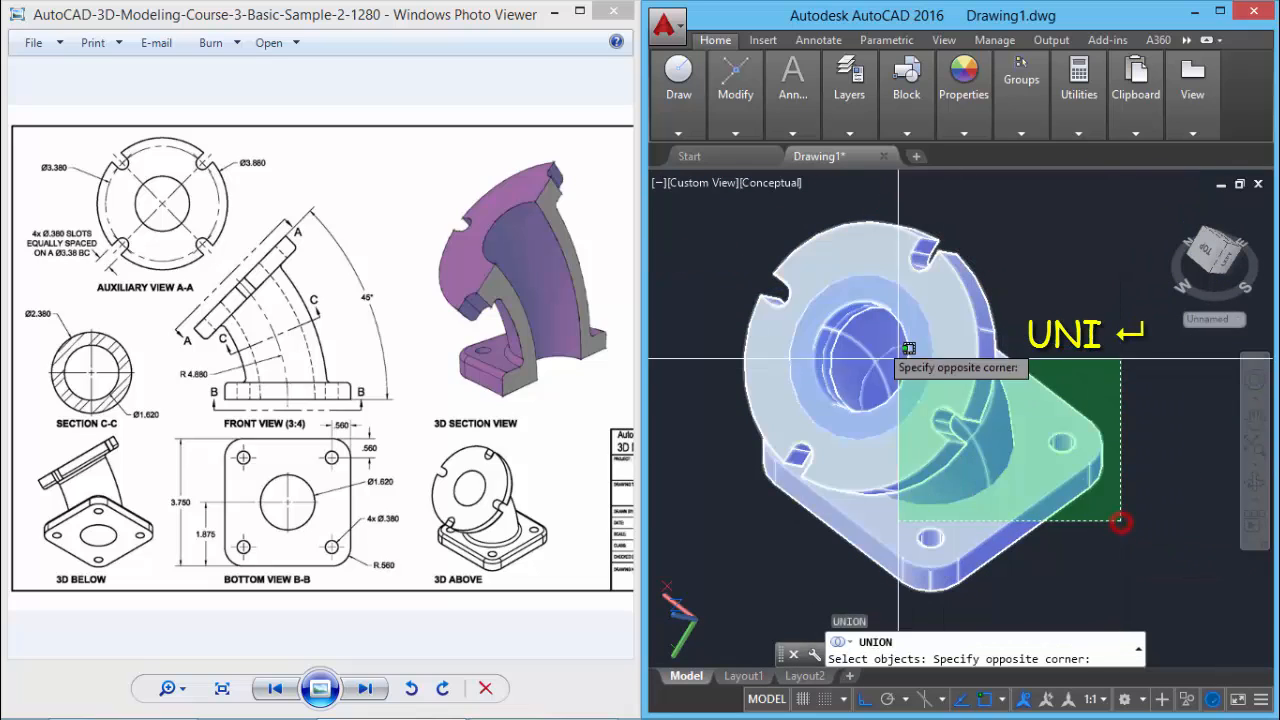
{"action": "left_click", "coordinate": [776, 272]}
{"action": "key", "text": "Return"}
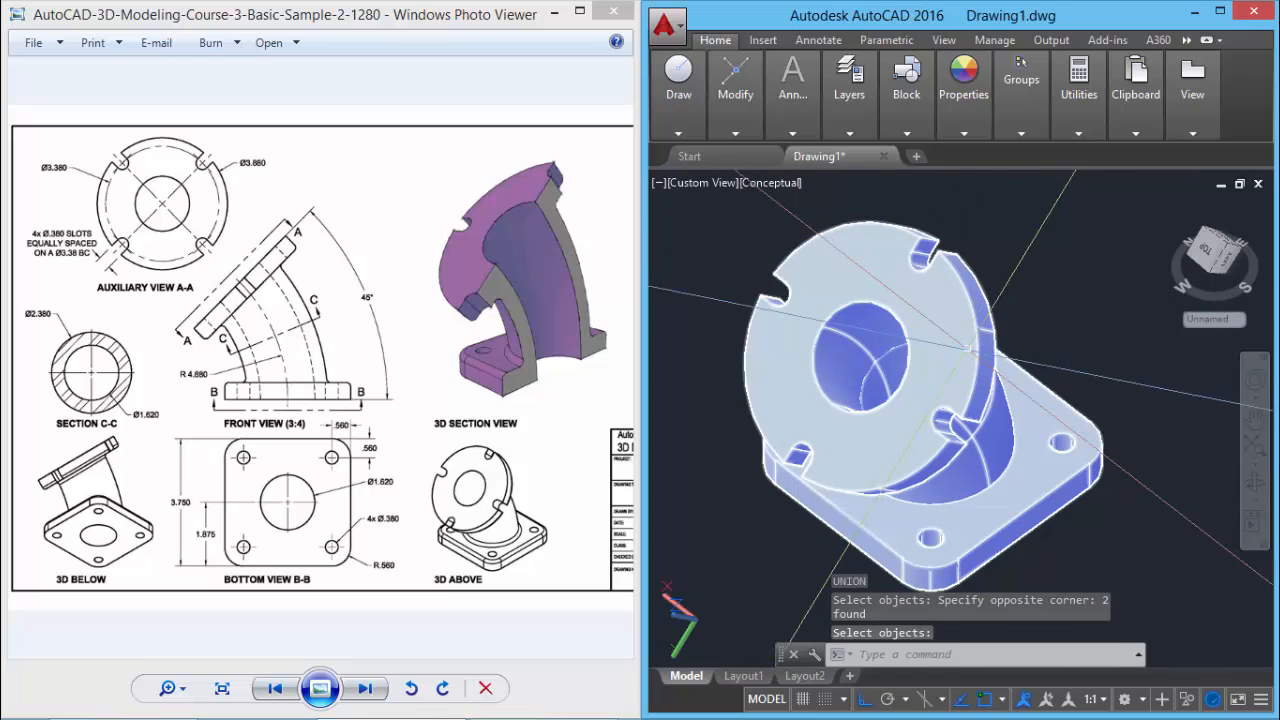
Step: Reset the UCS to the World coordinate system
{"action": "mouse_move", "coordinate": [1018, 374]}
{"action": "middle_mouse_down", "text": "shift"}
{"action": "mouse_move", "coordinate": [929, 271]}
{"action": "mouse_move", "coordinate": [849, 263]}
{"action": "mouse_move", "coordinate": [913, 276]}
{"action": "mouse_move", "coordinate": [1024, 369]}
{"action": "middle_mouse_up", "text": "shift"}
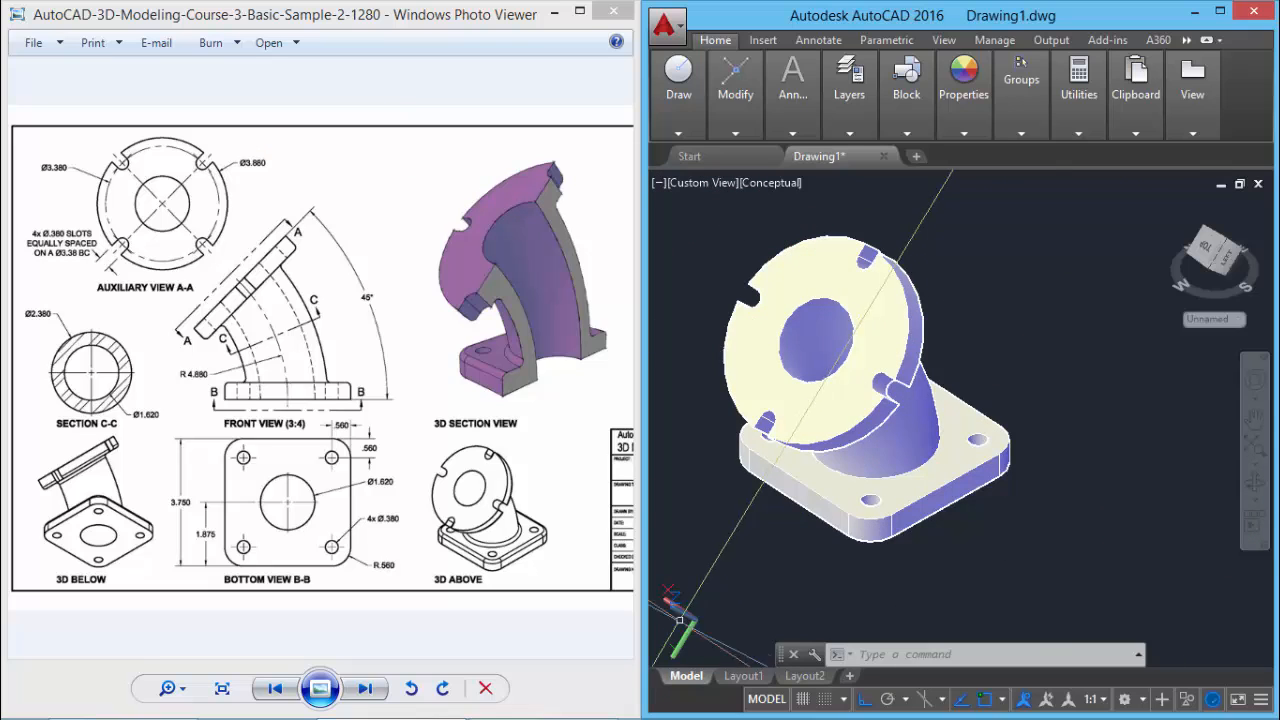
{"action": "type", "text": "ucs"}
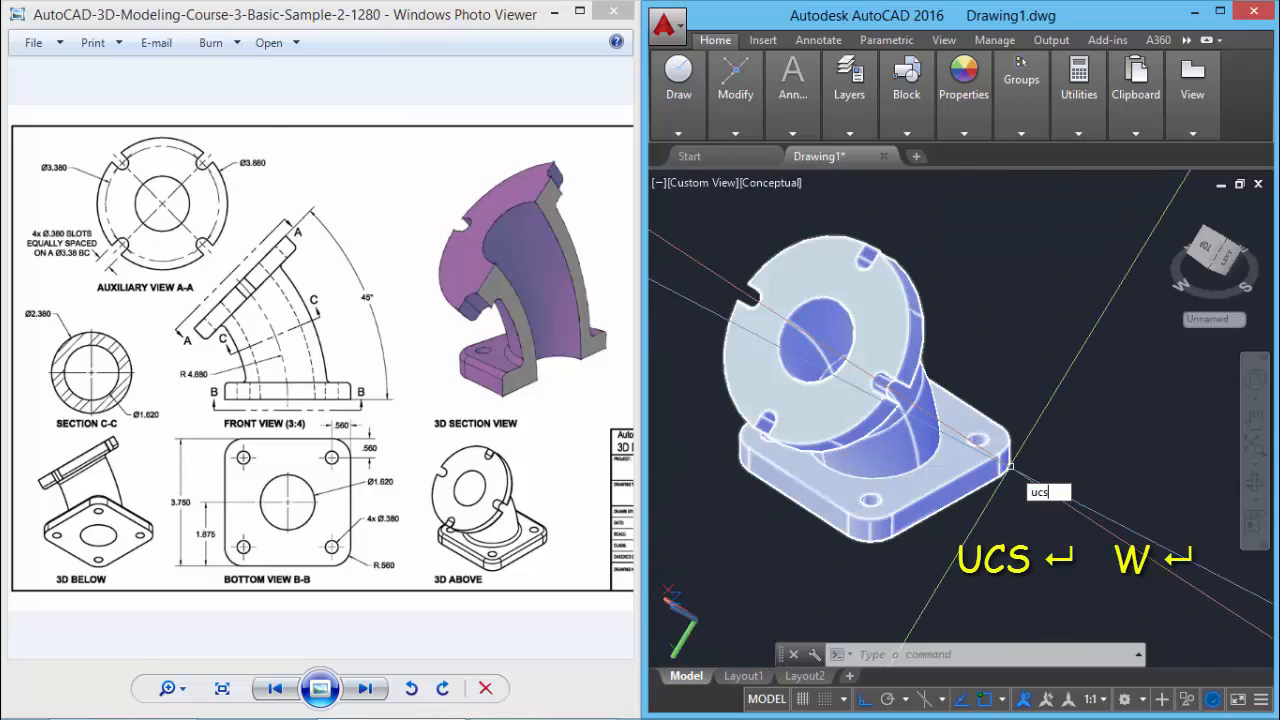
{"action": "key", "text": "Return"}
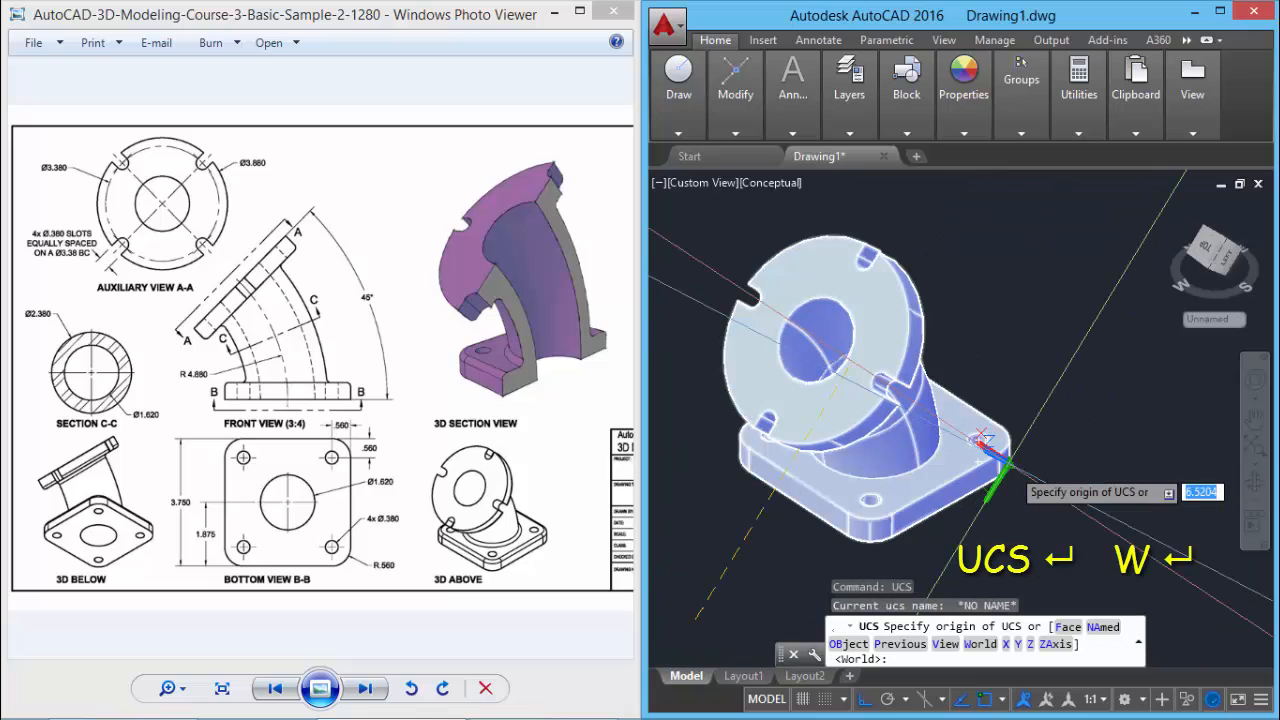
{"action": "type", "text": "w"}
{"action": "key", "text": "Return"}
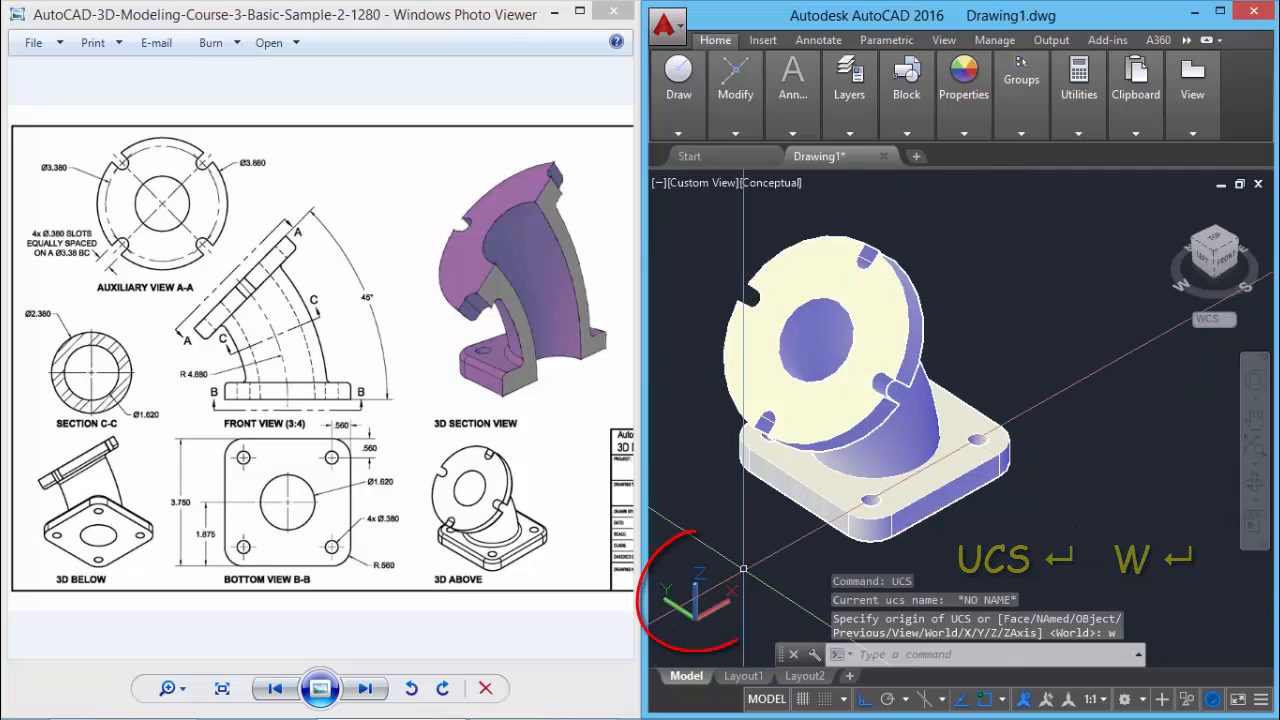
Step: Copy the finished flanged pipe along the negative Y direction, placing the duplicate clear of the original
{"action": "middle_click_drag", "start_coordinate": [1020, 466], "coordinate": [963, 389], "text": "shift"}
{"action": "type", "text": "co"}
{"action": "key", "text": "Return"}
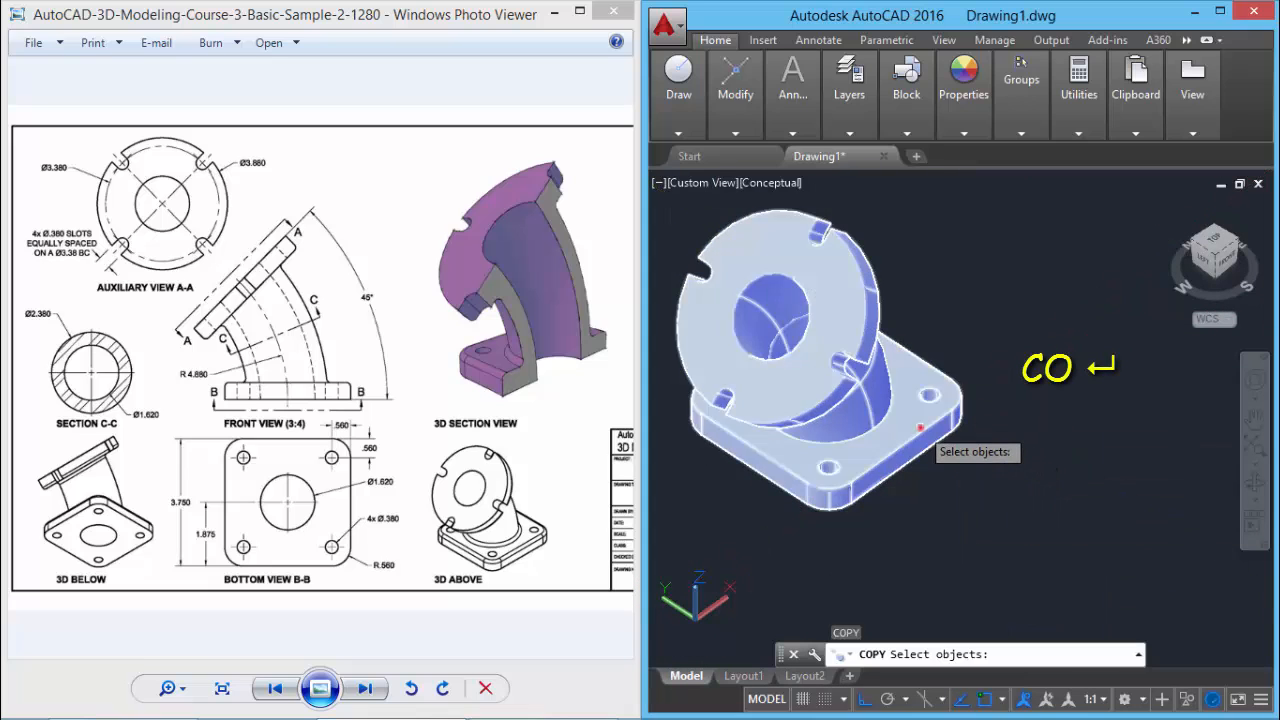
{"action": "left_click", "coordinate": [920, 428]}
{"action": "key", "text": "Return"}
{"action": "left_click", "coordinate": [748, 490]}
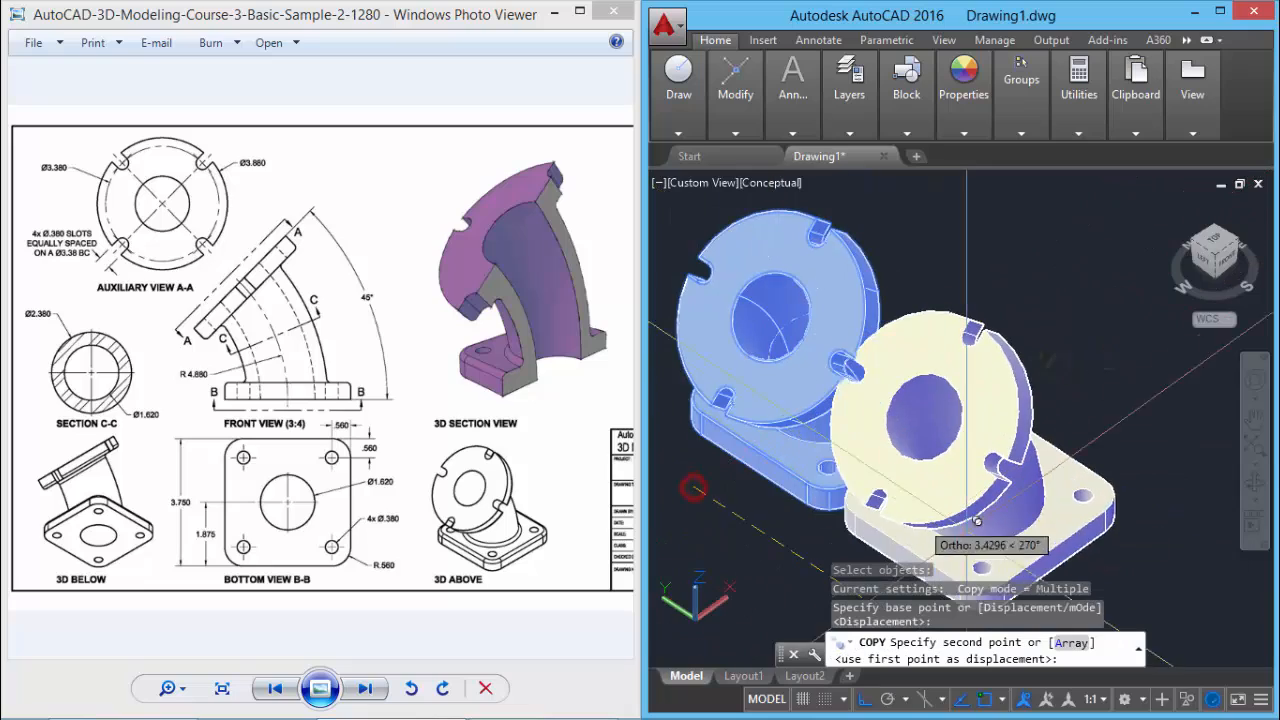
{"action": "middle_click_drag", "start_coordinate": [1138, 572], "coordinate": [1187, 576], "text": "shift"}
{"action": "left_click", "coordinate": [1170, 574]}
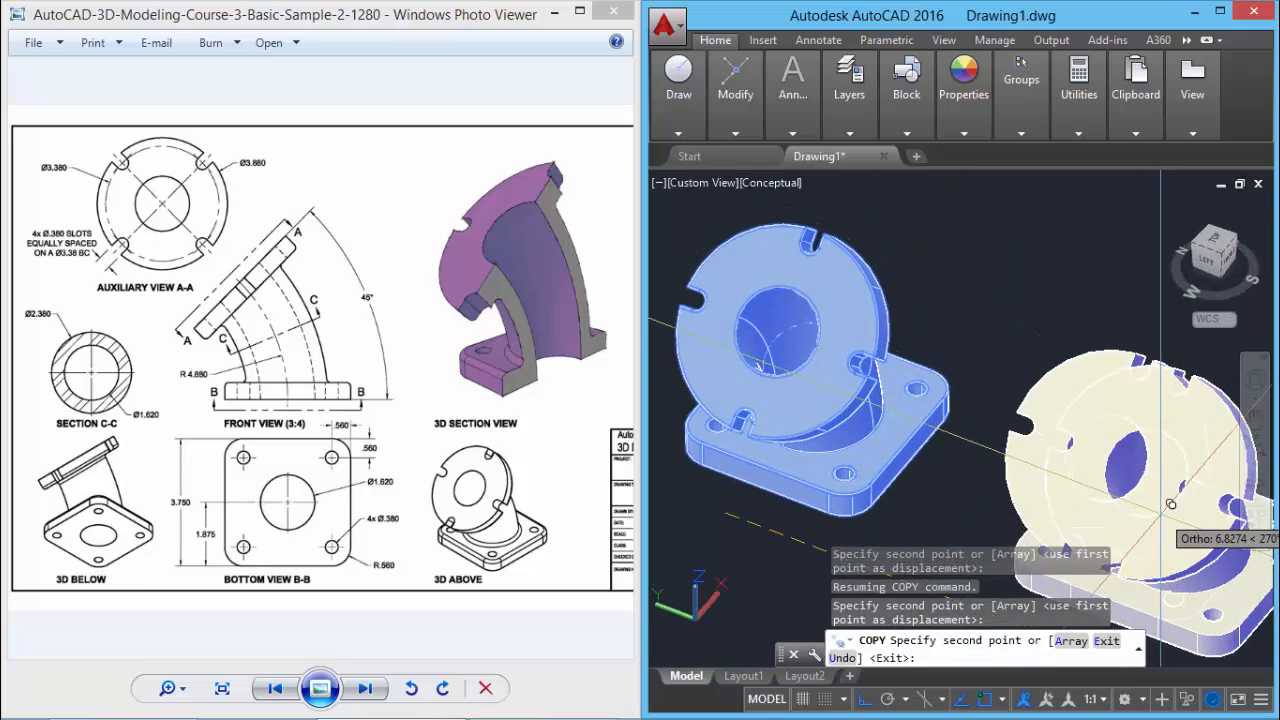
{"action": "key", "text": "Return"}
Step: Display both pipe models in the 2D Wireframe visual style
{"action": "middle_click_drag", "start_coordinate": [1168, 486], "coordinate": [1005, 336], "text": "shift"}
{"action": "middle_click_drag", "start_coordinate": [1032, 404], "coordinate": [1145, 440]}
{"action": "left_click", "coordinate": [884, 275]}
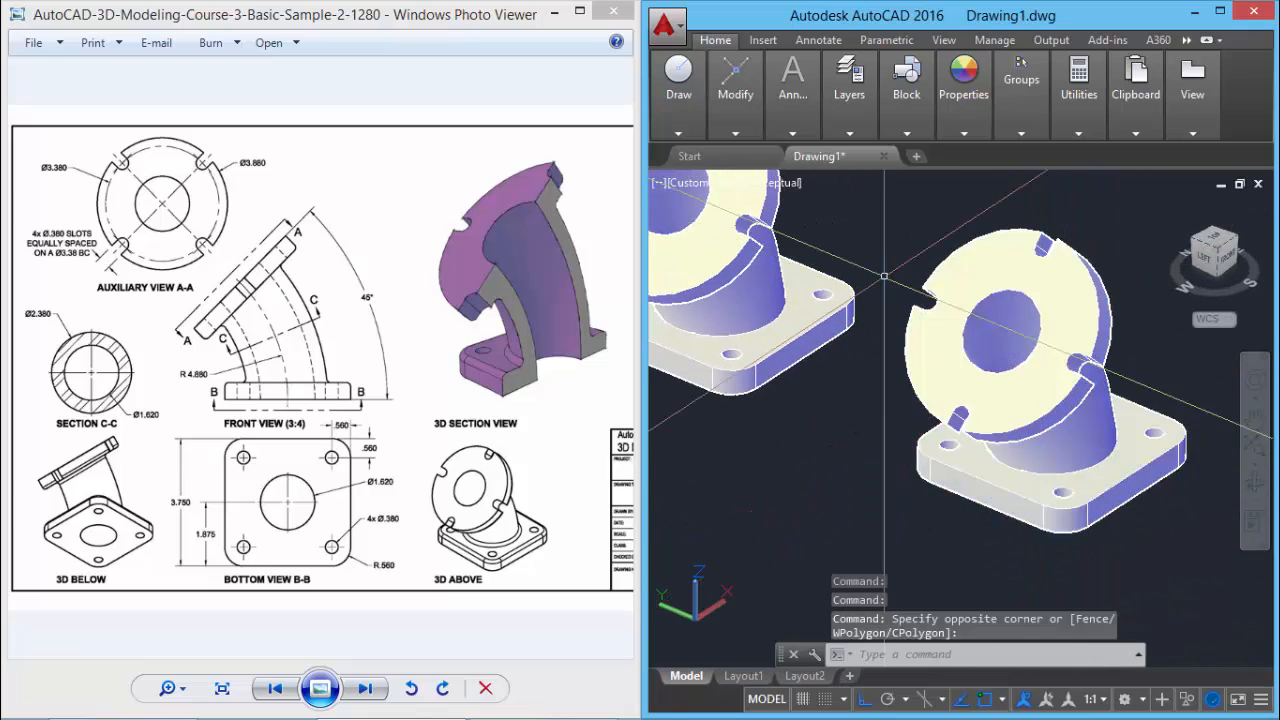
{"action": "left_click", "coordinate": [778, 186]}
{"action": "left_click", "coordinate": [843, 231]}
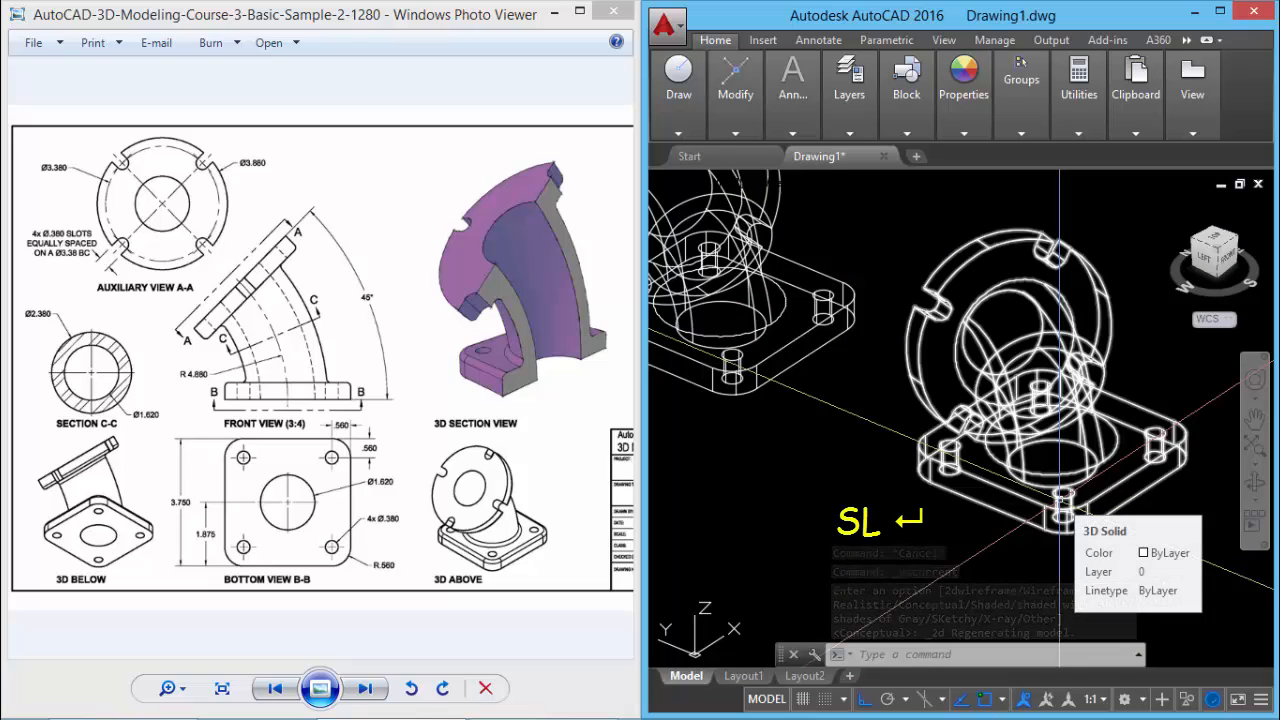
Step: Slice the copied pipe along the ZX plane through the midpoint of its base edge, keeping only the half on the positive Y side
{"action": "type", "text": "sl"}
{"action": "key", "text": "Return"}
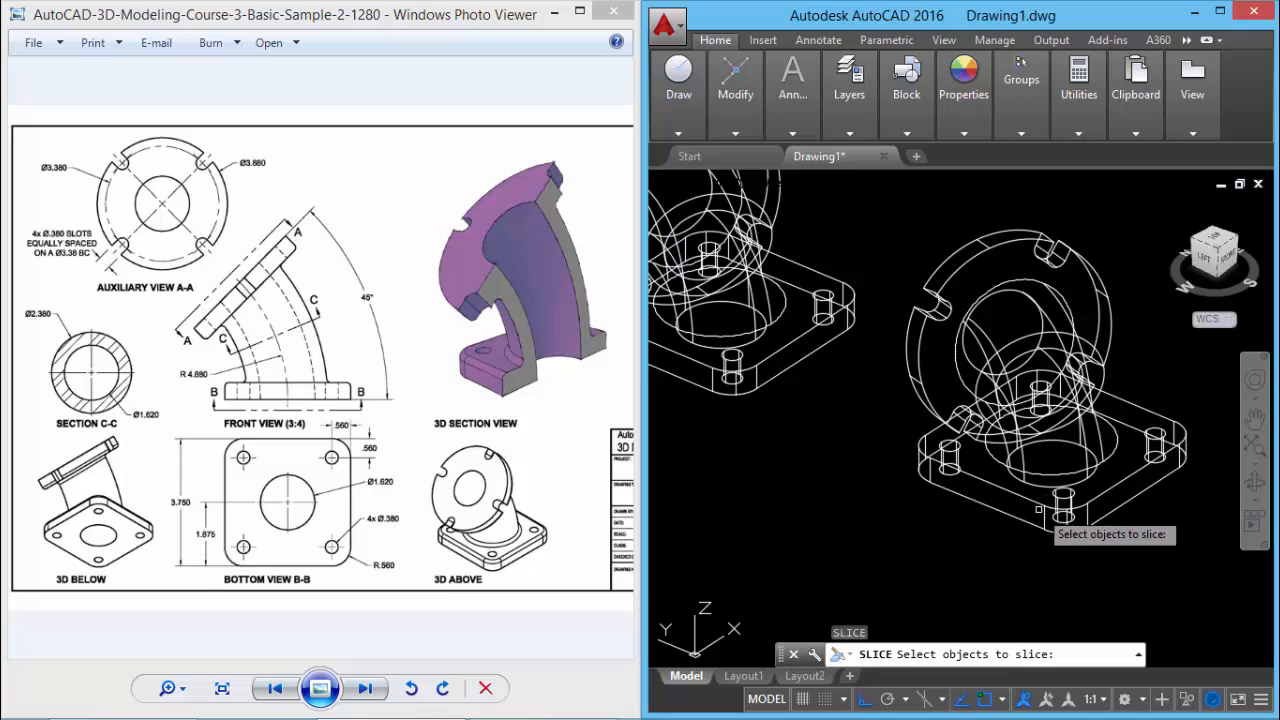
{"action": "left_click", "coordinate": [1038, 510]}
{"action": "key", "text": "Return"}
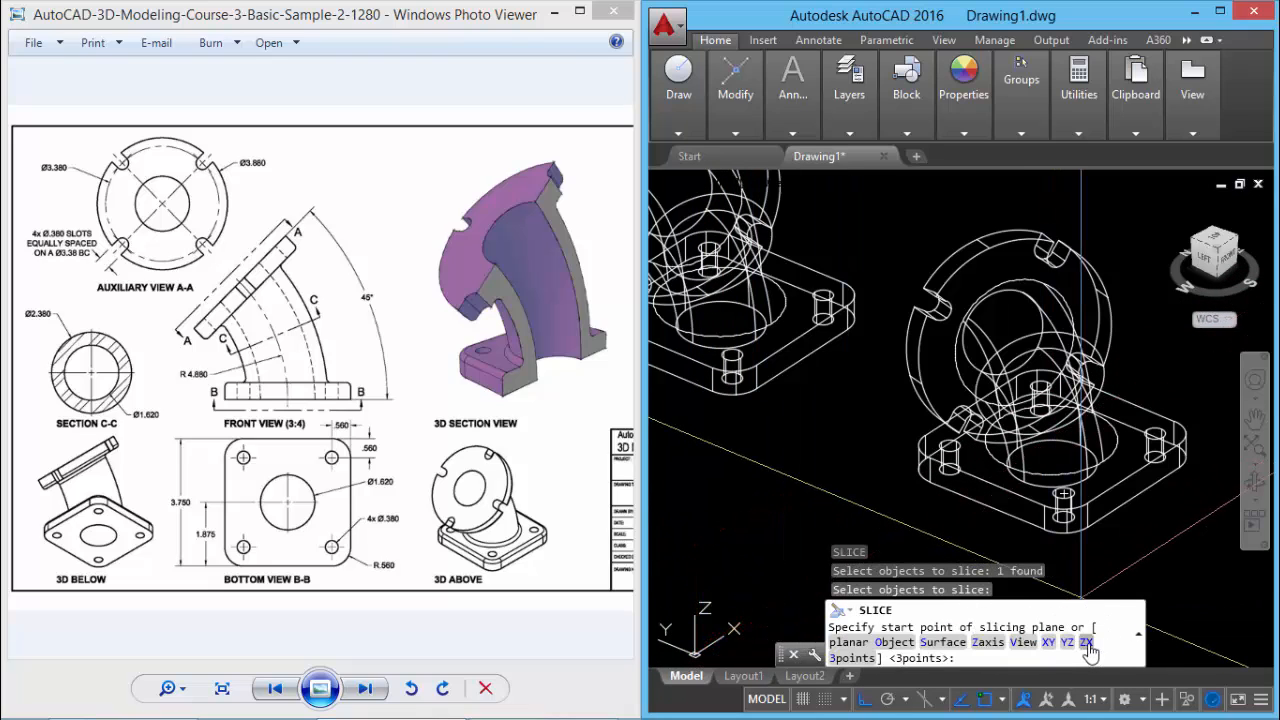
{"action": "type", "text": "z"}
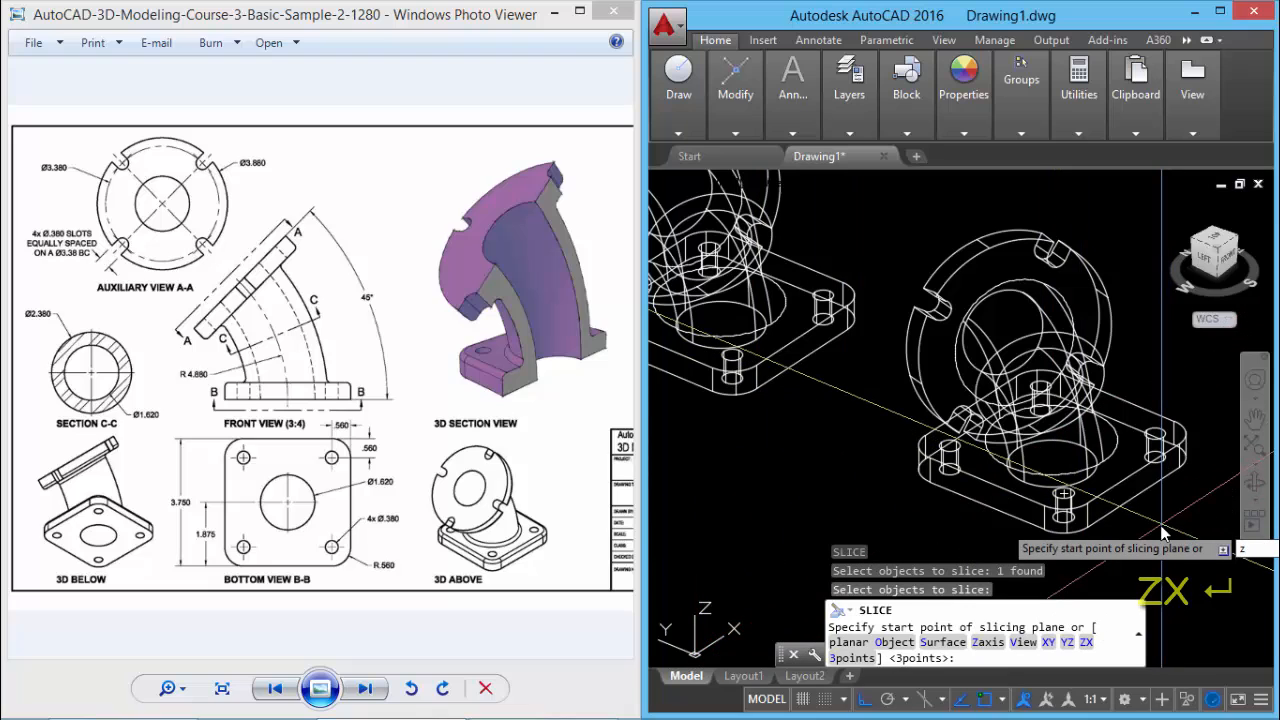
{"action": "type", "text": "x"}
{"action": "key", "text": "Return"}
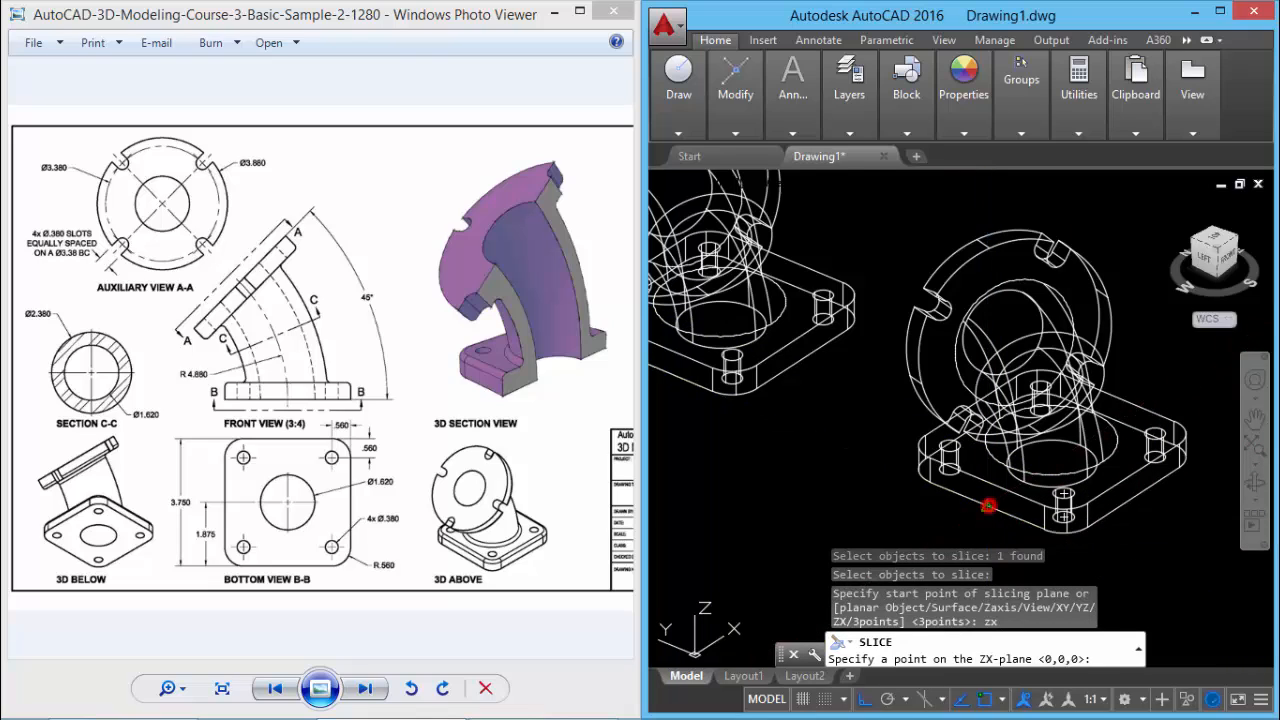
{"action": "left_click", "coordinate": [988, 506]}
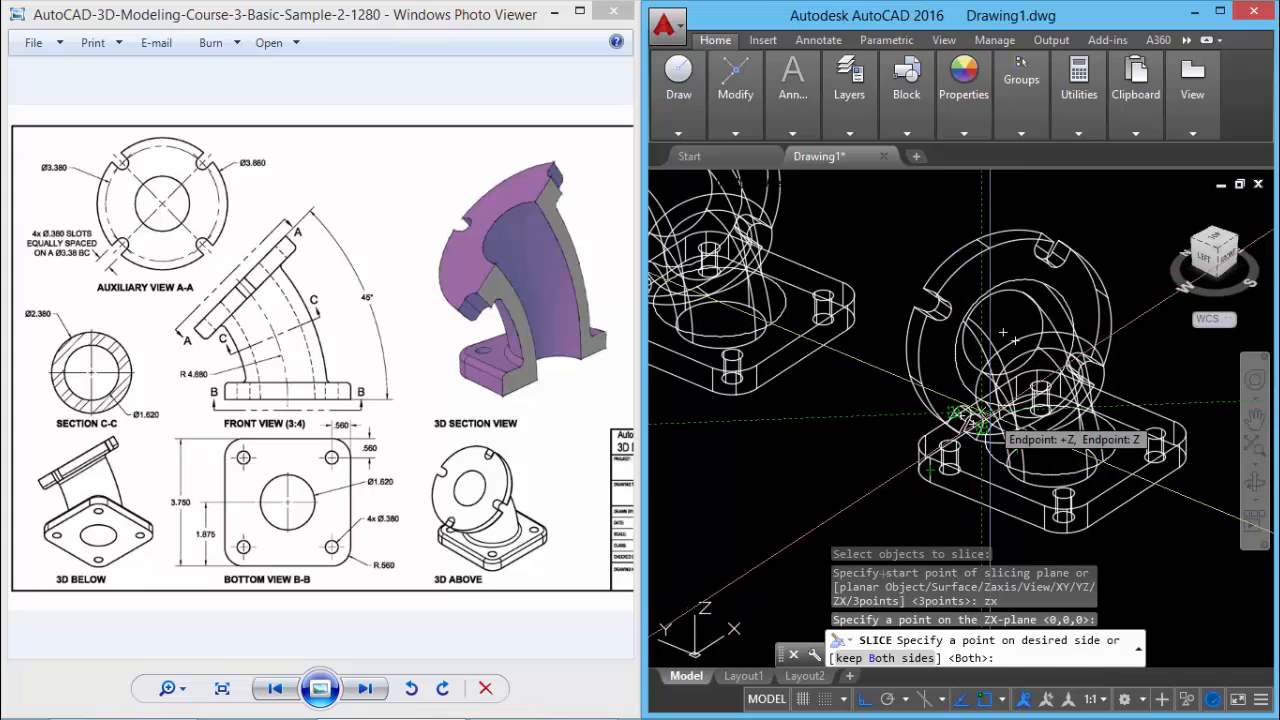
{"action": "left_click", "coordinate": [916, 445]}
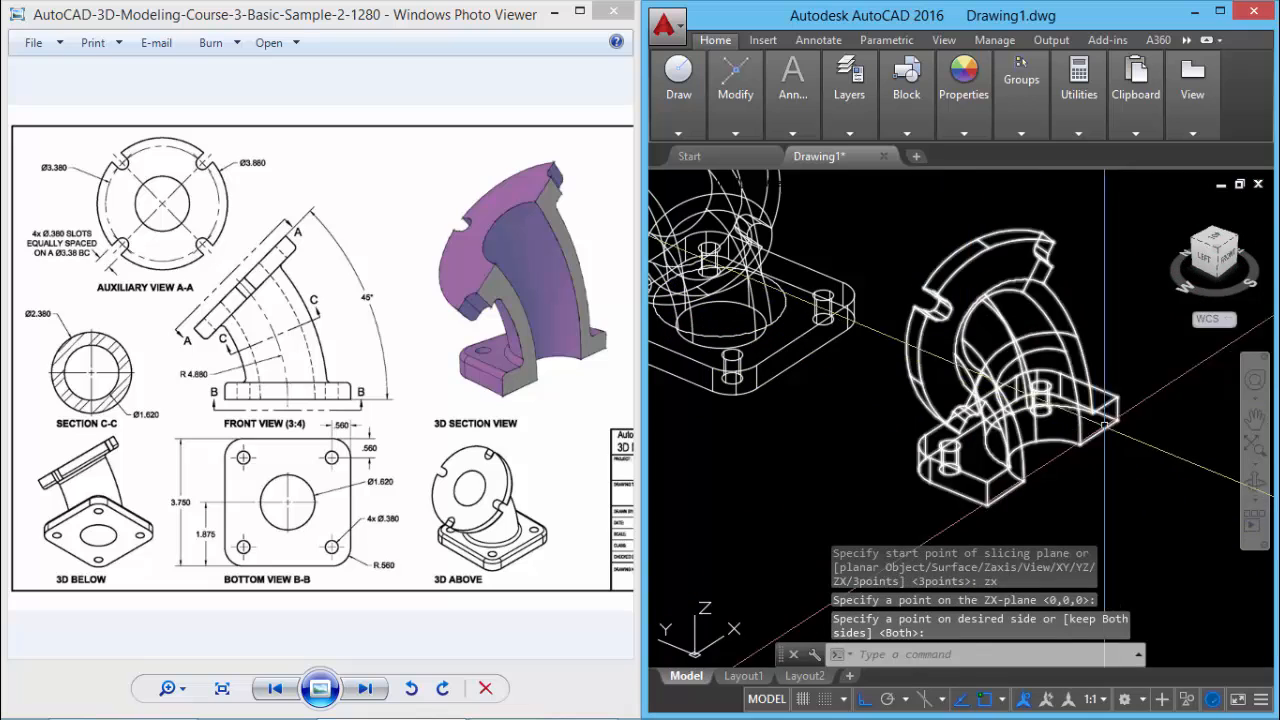
Step: Display the complete pipe and the sliced copy in the Conceptual visual style
{"action": "left_click", "coordinate": [770, 183]}
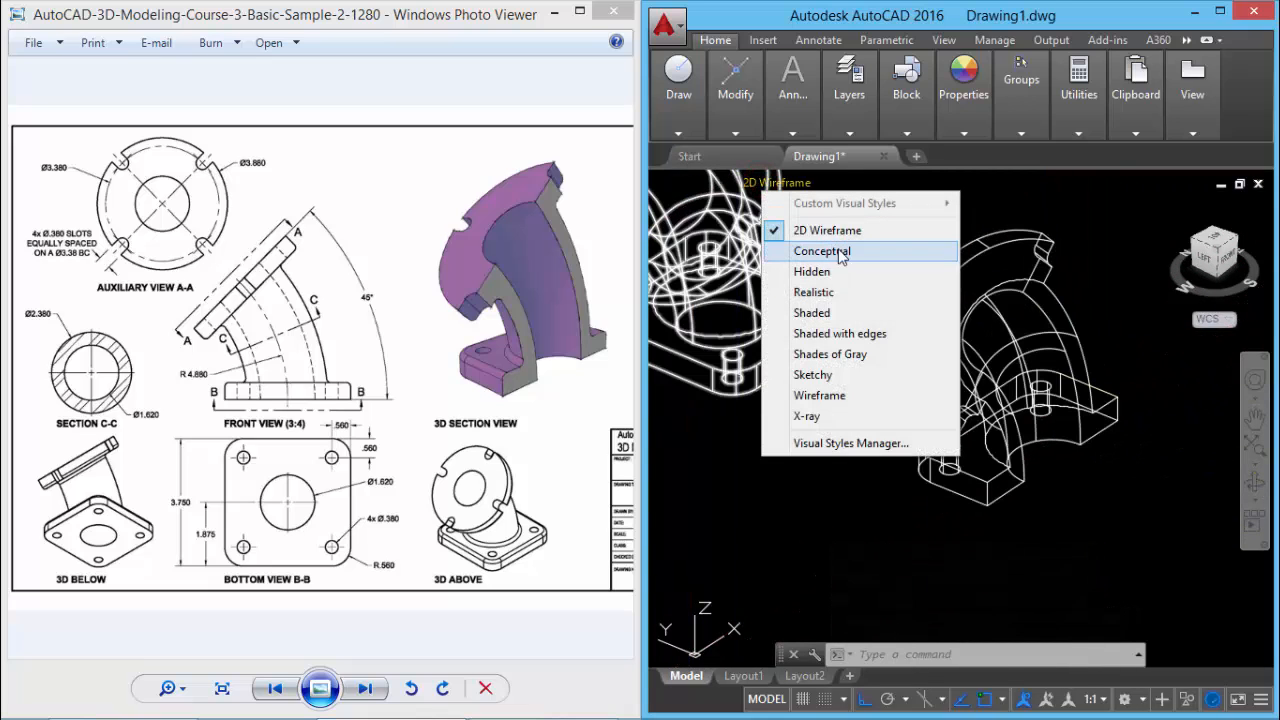
{"action": "left_click", "coordinate": [822, 251]}
{"action": "middle_click_drag", "start_coordinate": [895, 332], "coordinate": [1000, 440], "text": "shift"}
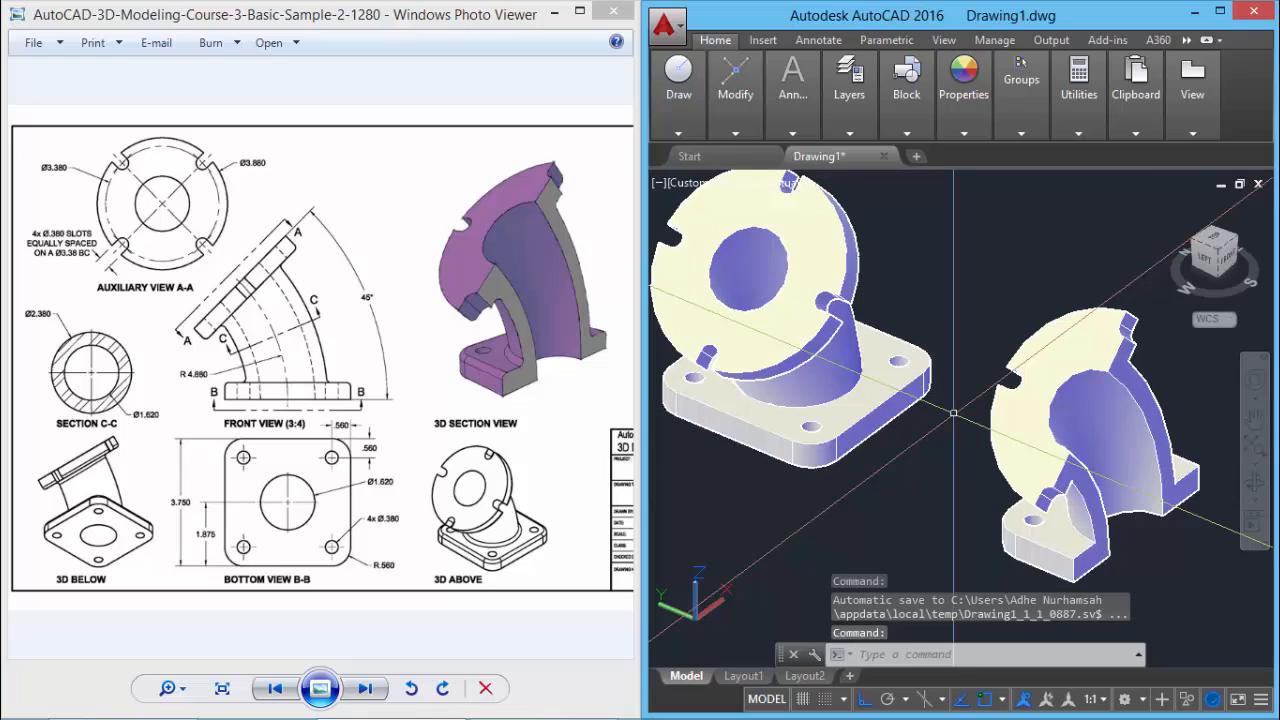